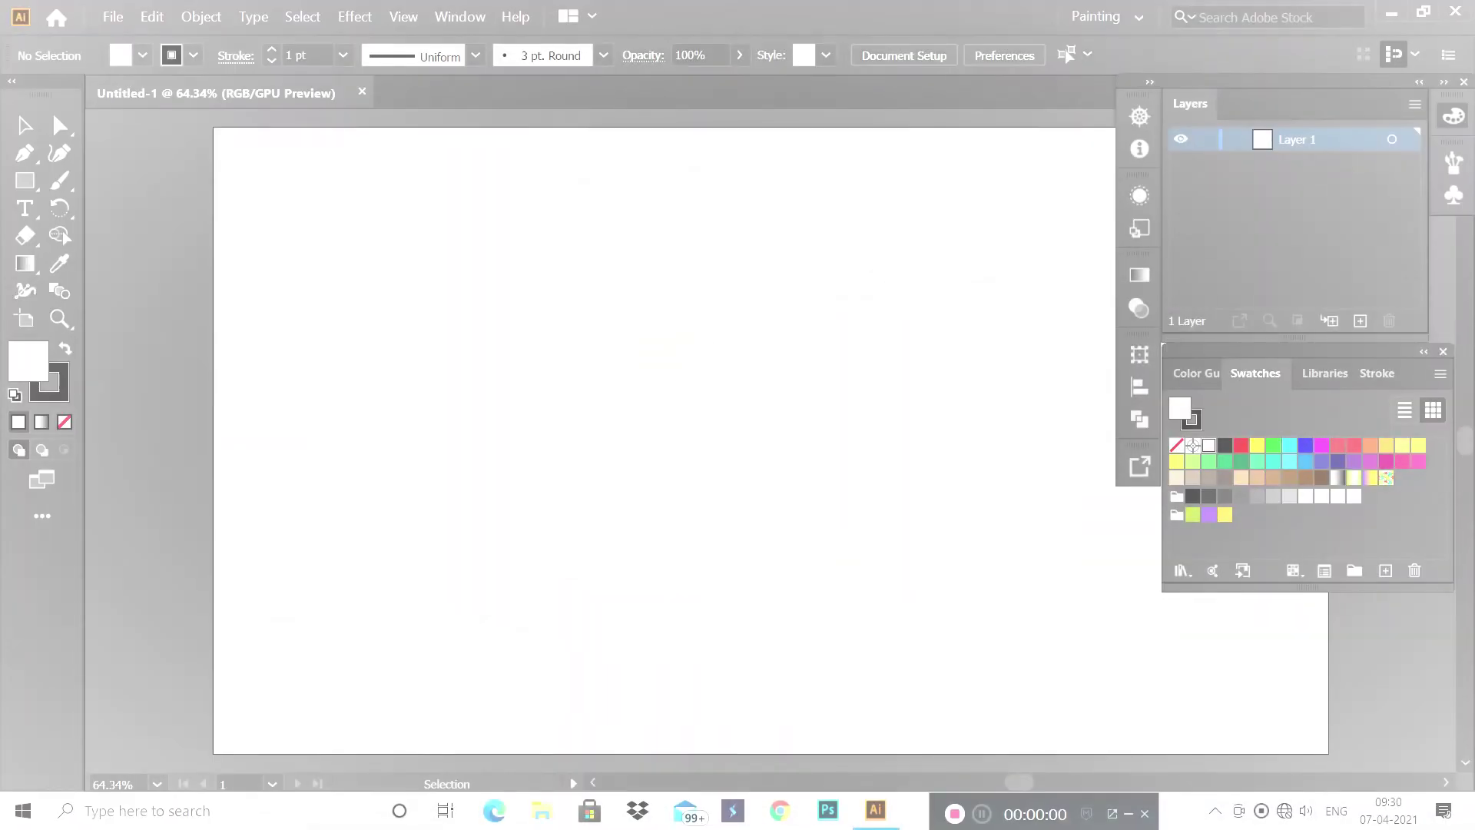
Create a 16 × 9 in rectangle with no outline
key("x")
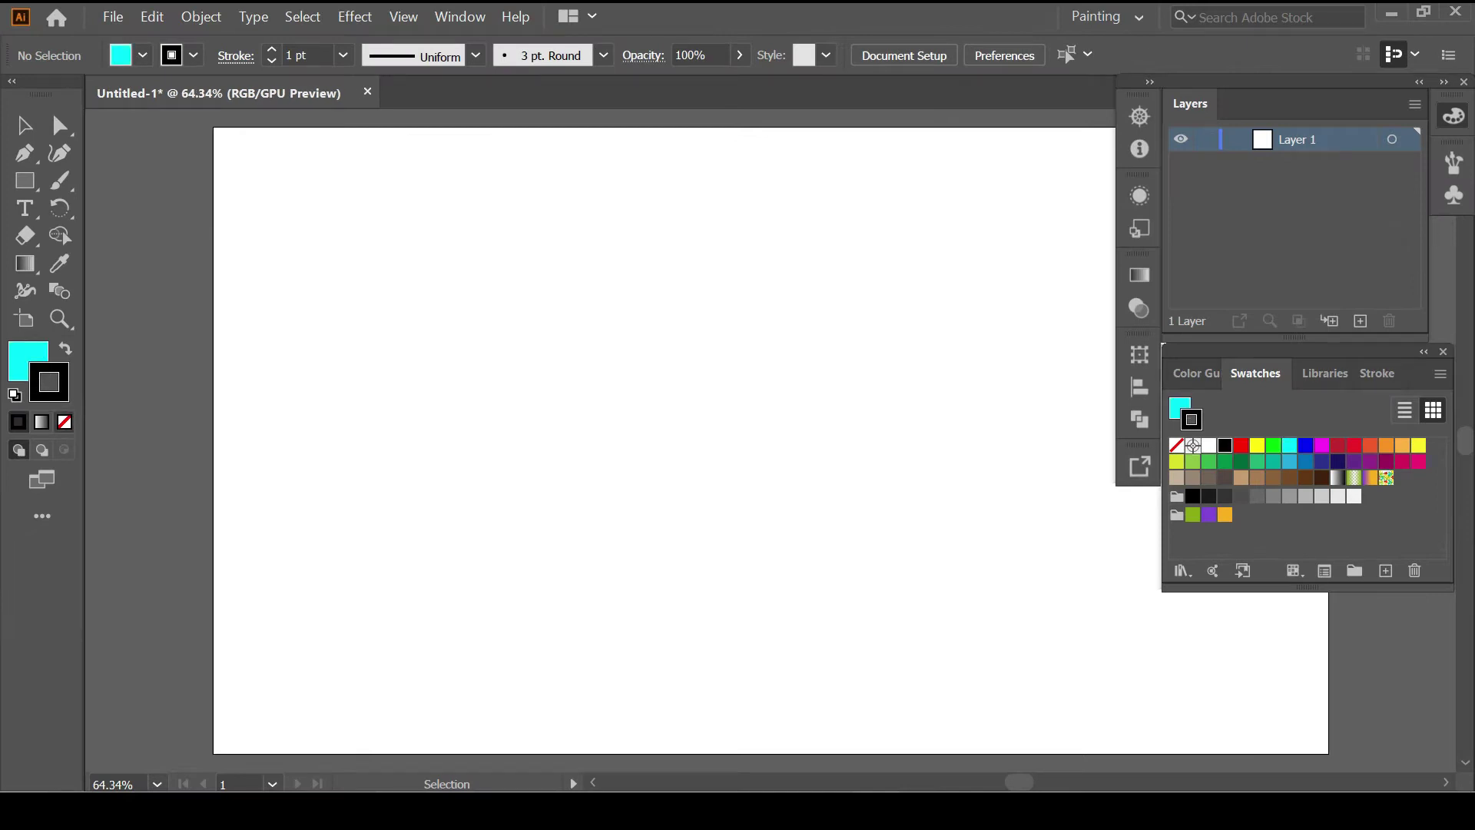
key("slash")
key("m")
left_click(738, 376)
type("16")
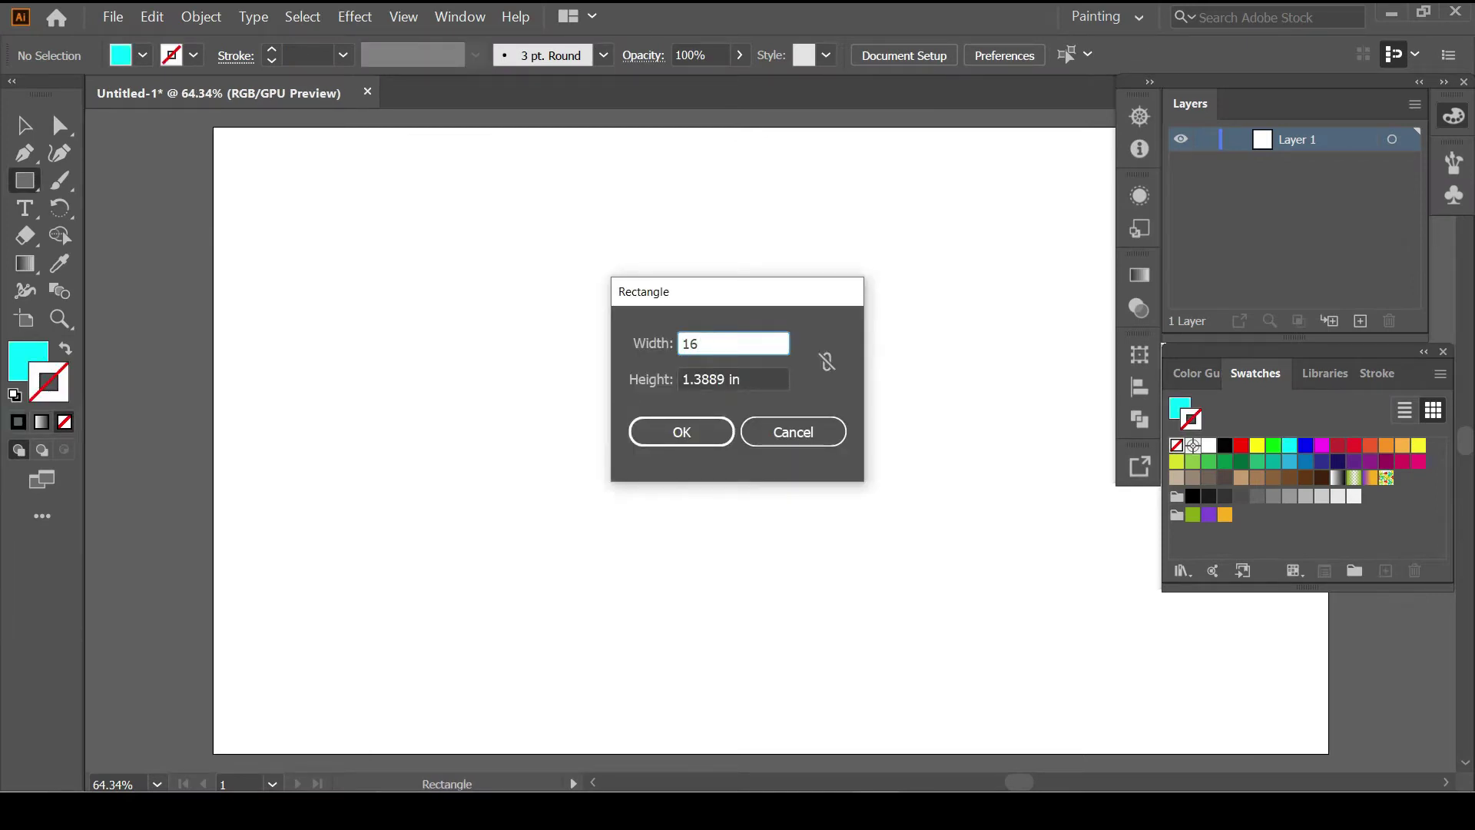
key("Tab")
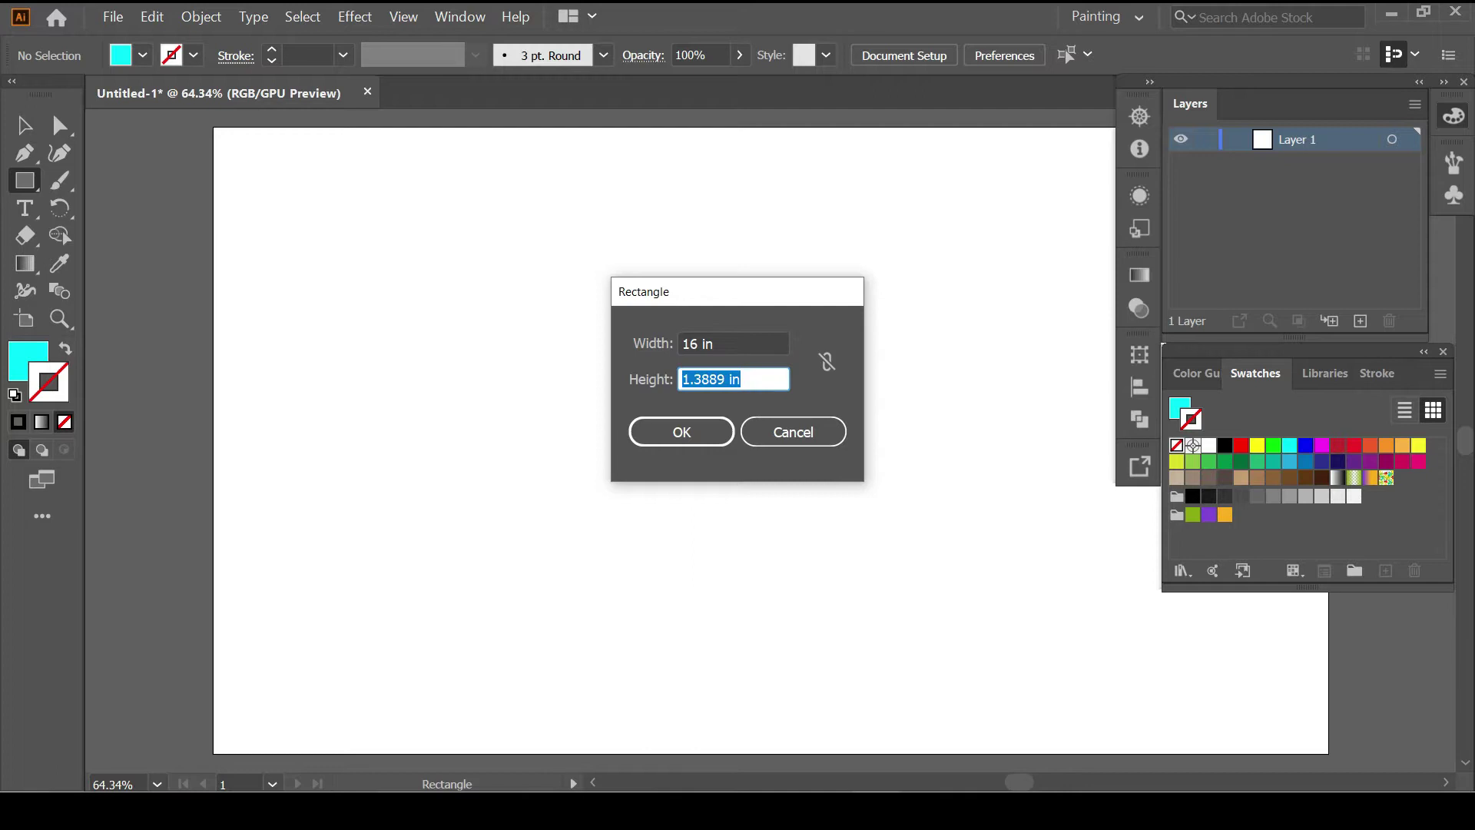
type("9")
key("Return")
Centre the rectangle on the artboard and lock Layer 1
key("shift+F7")
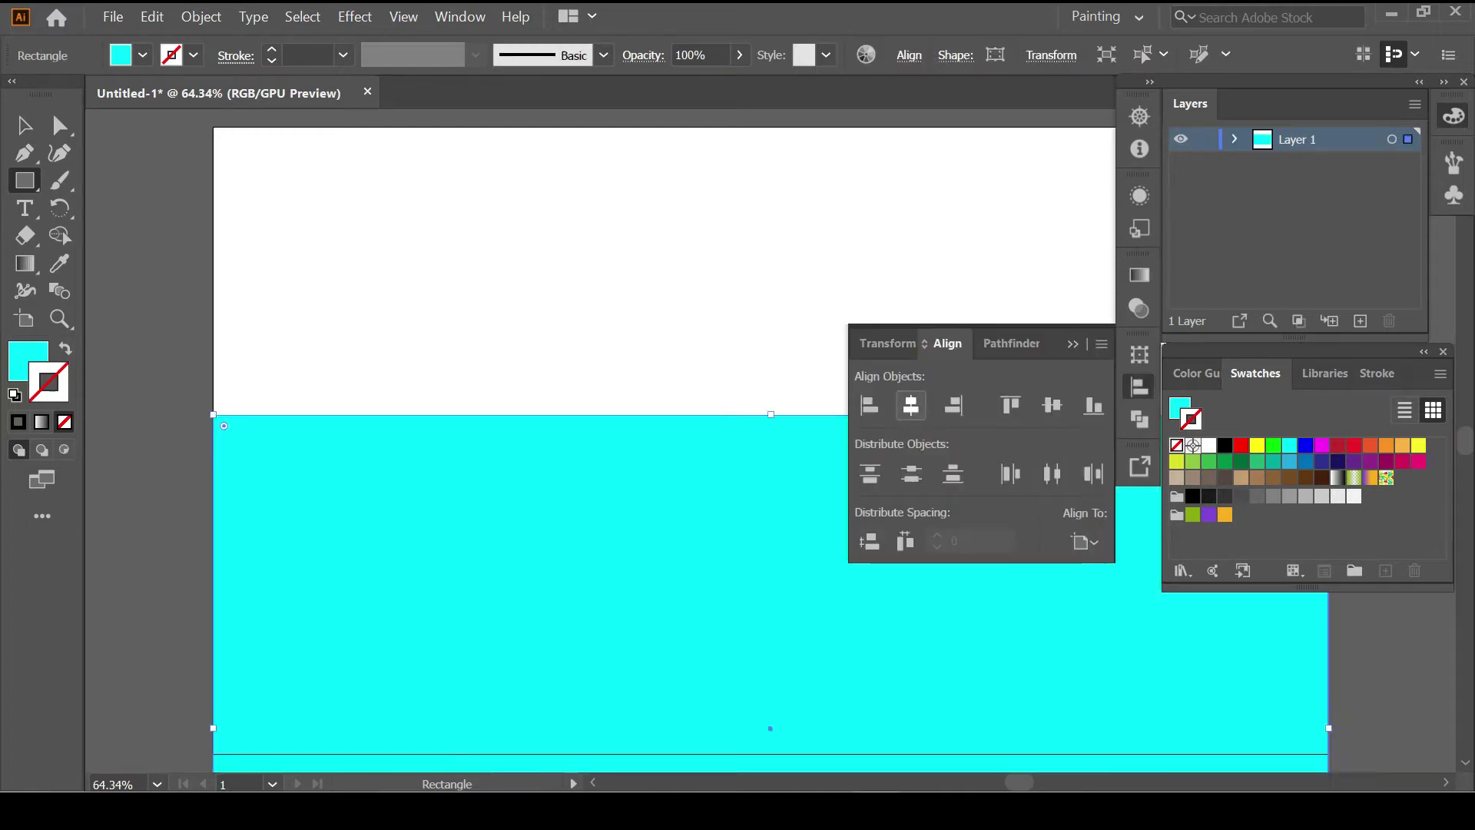
left_click(1052, 404)
key("ctrl+shift+a")
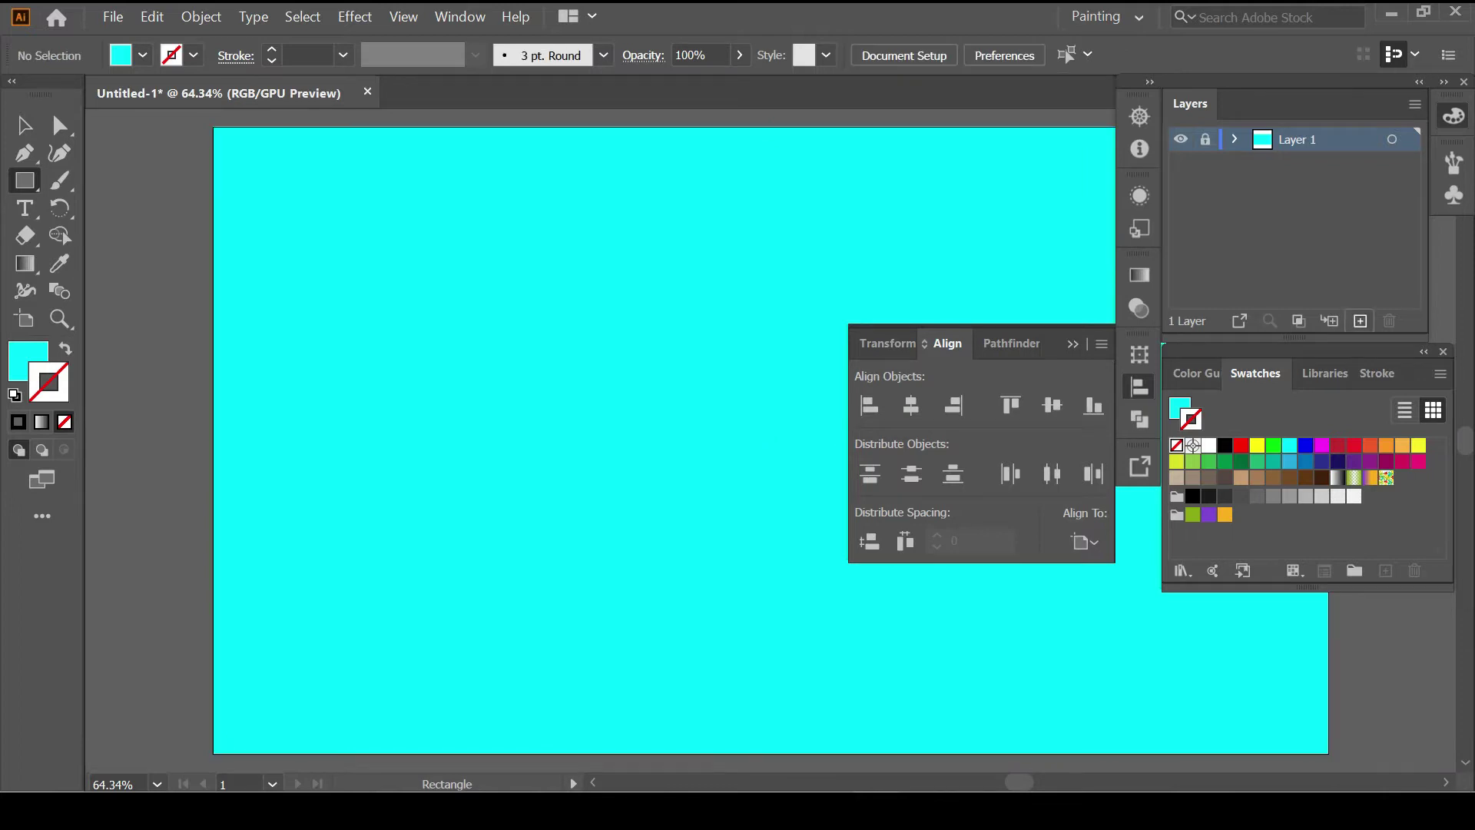
key("ctrl+l")
Add Layer 2 and draw a large white, outline-free circle over the background
key("shift+F7")
scroll(676, 438, "right", 2)
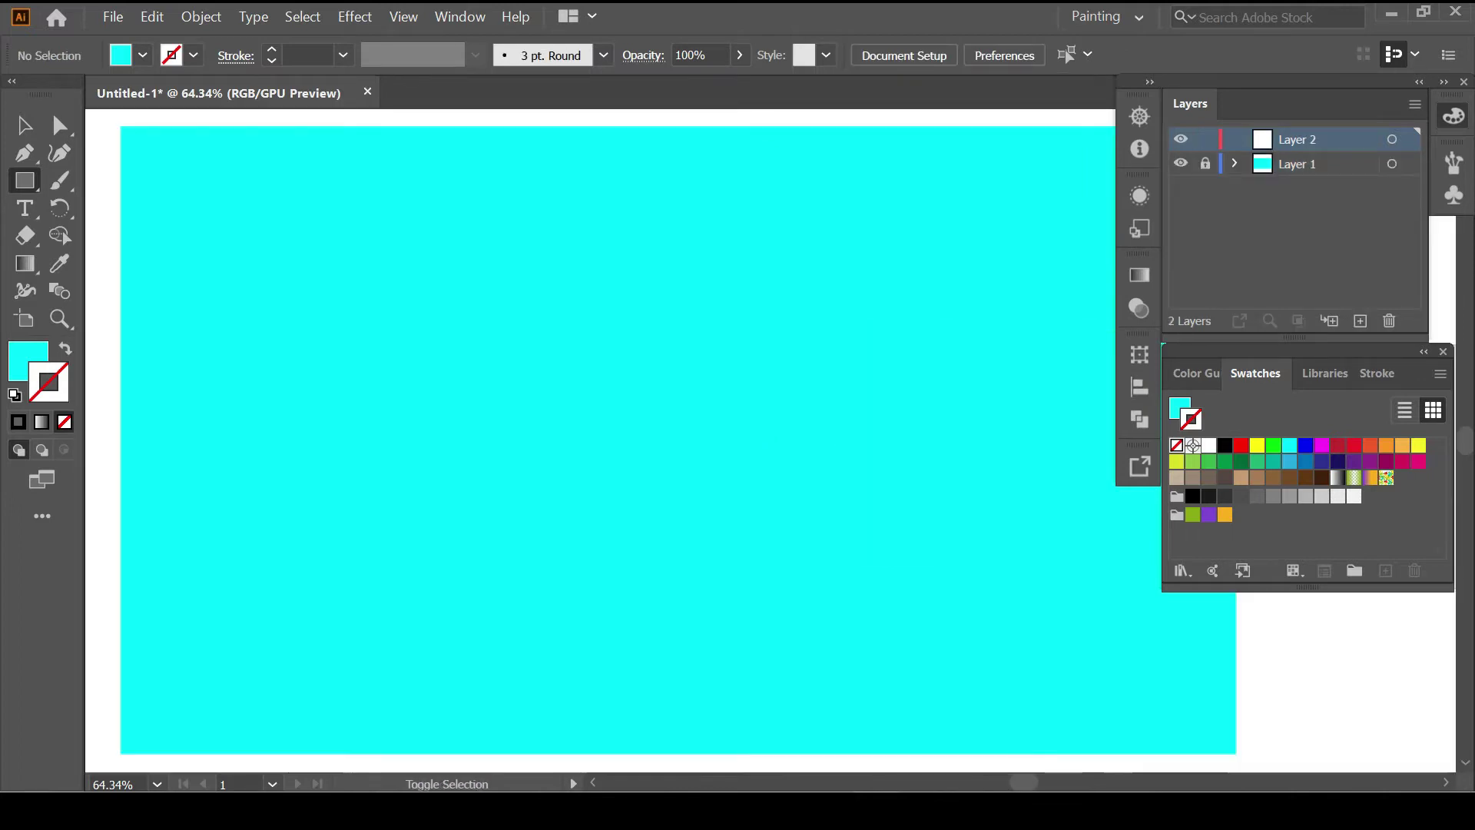
scroll(676, 438, "left", 1)
key("l")
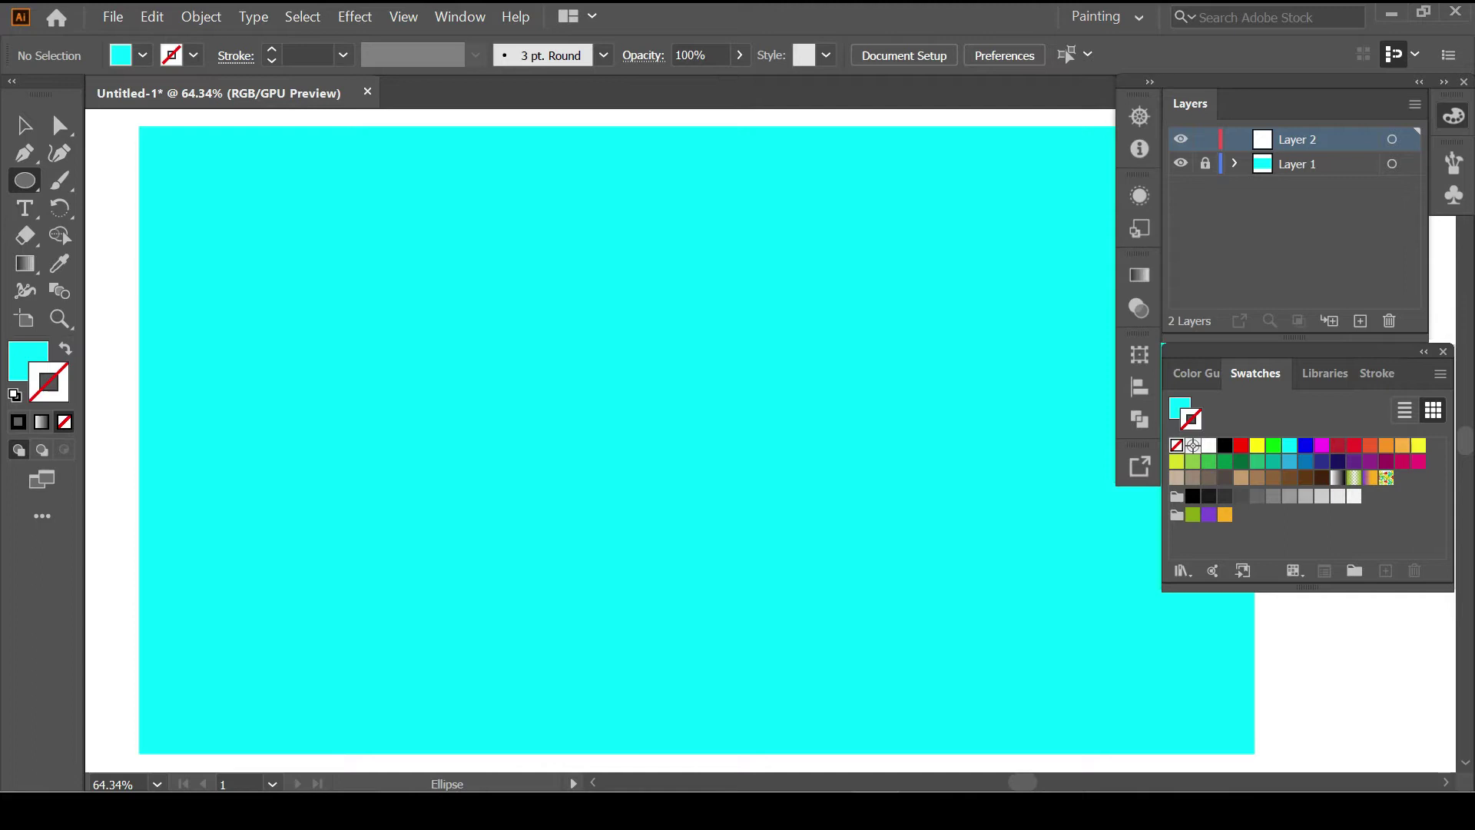
key("d")
key("slash")
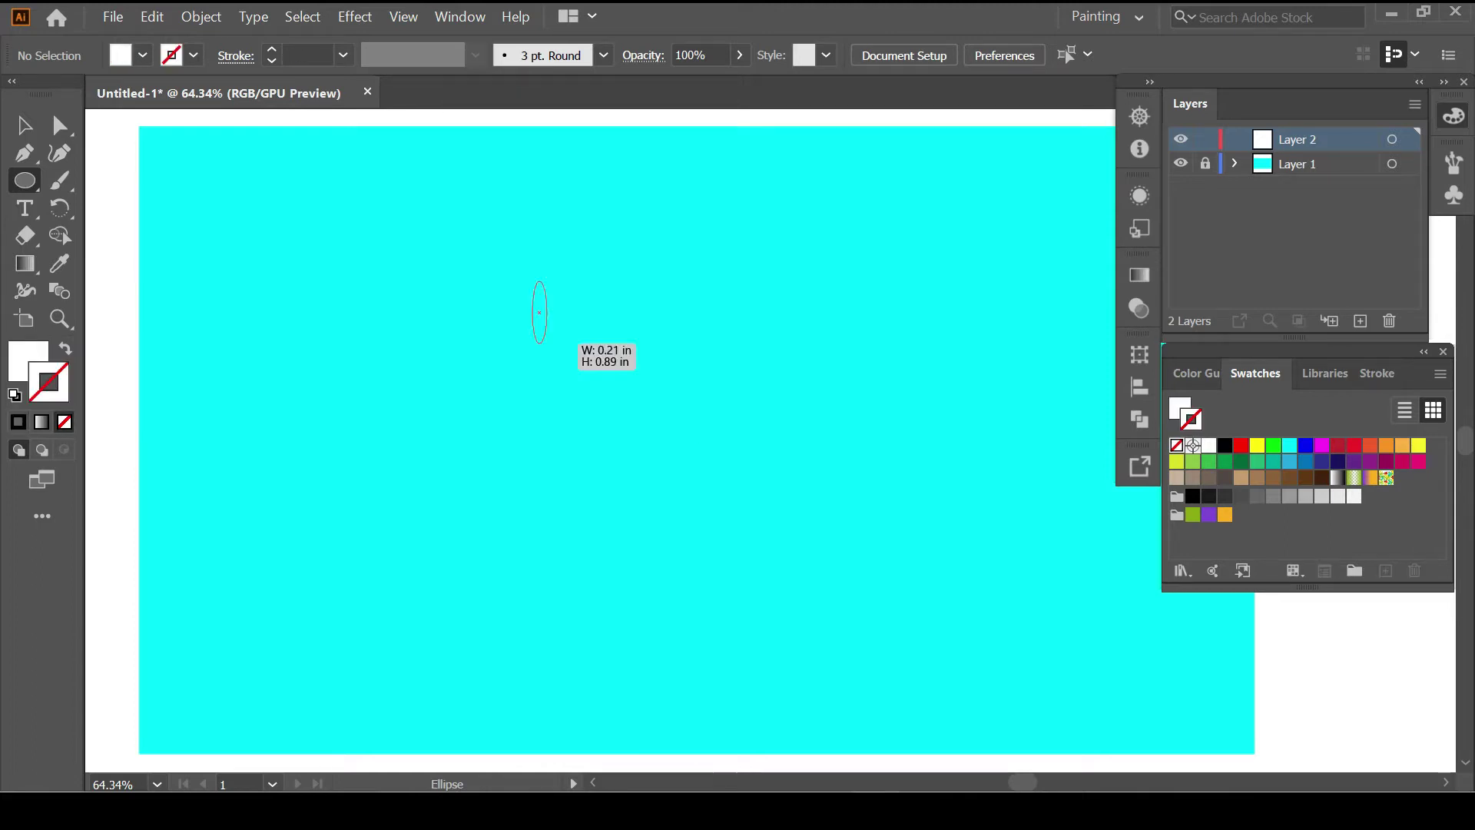
left_click_drag(531, 277, 672, 530)
key("ctrl+z")
left_click_drag(556, 300, 830, 680)
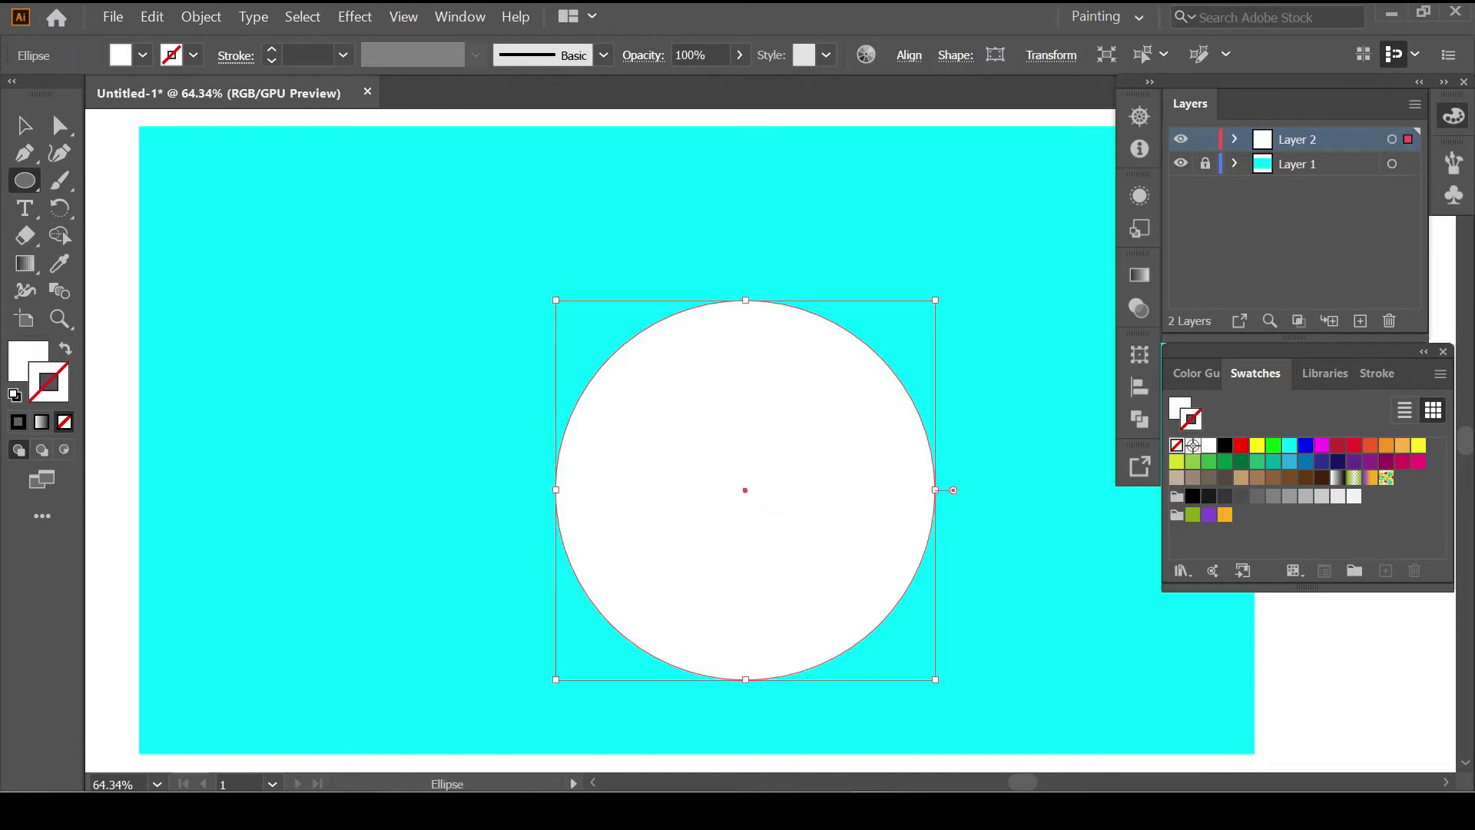
Centre the white circle horizontally and vertically on the artboard
left_click(1140, 386)
left_click(911, 405)
left_click(1052, 405)
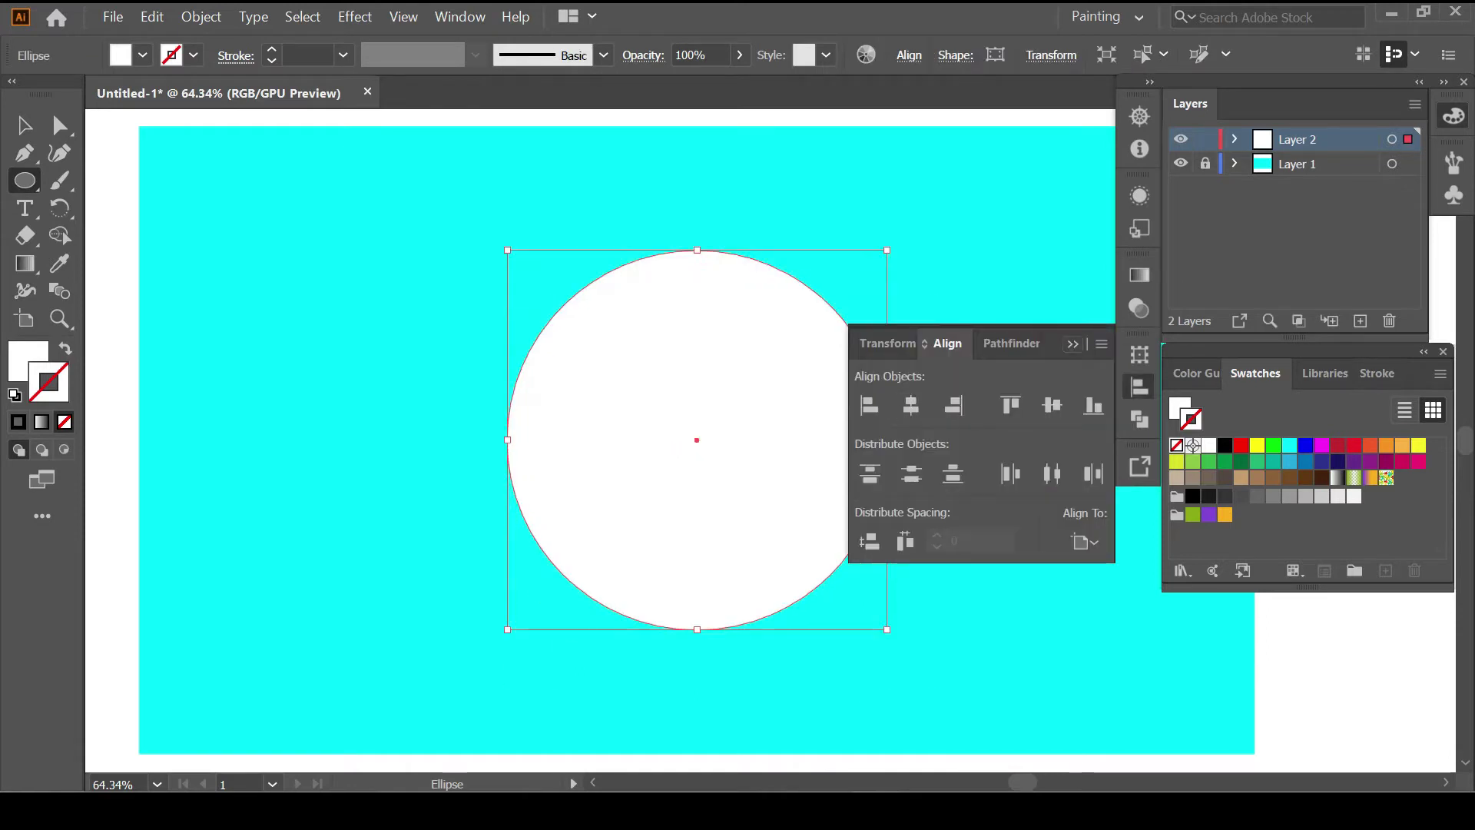
key("shift+F7")
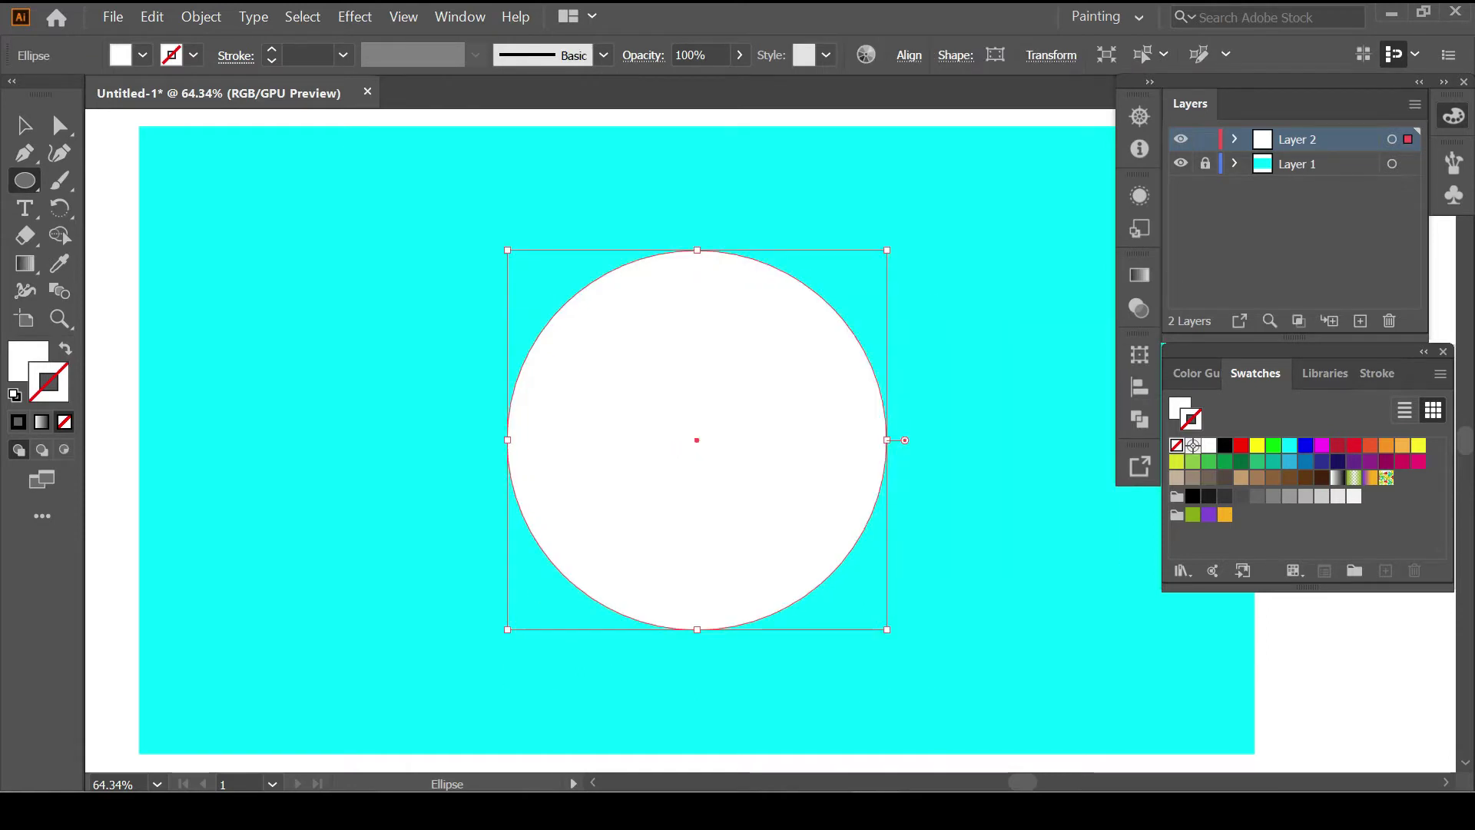
Make a 95% scaled copy of the circle and give it a gradient
key("s")
left_click(697, 440, "alt")
type("85")
key("alt+p")
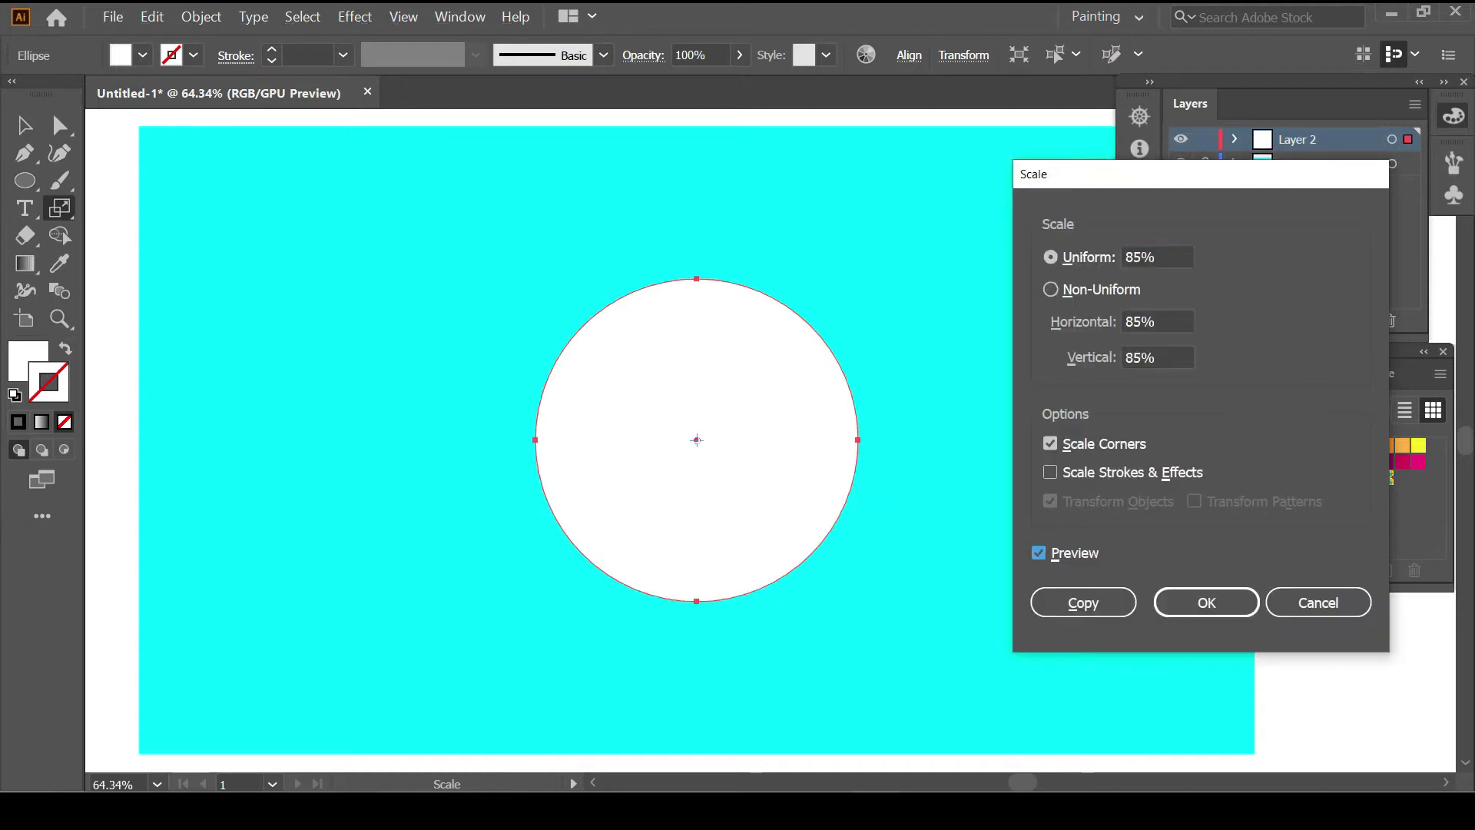
key("alt+u")
type("95")
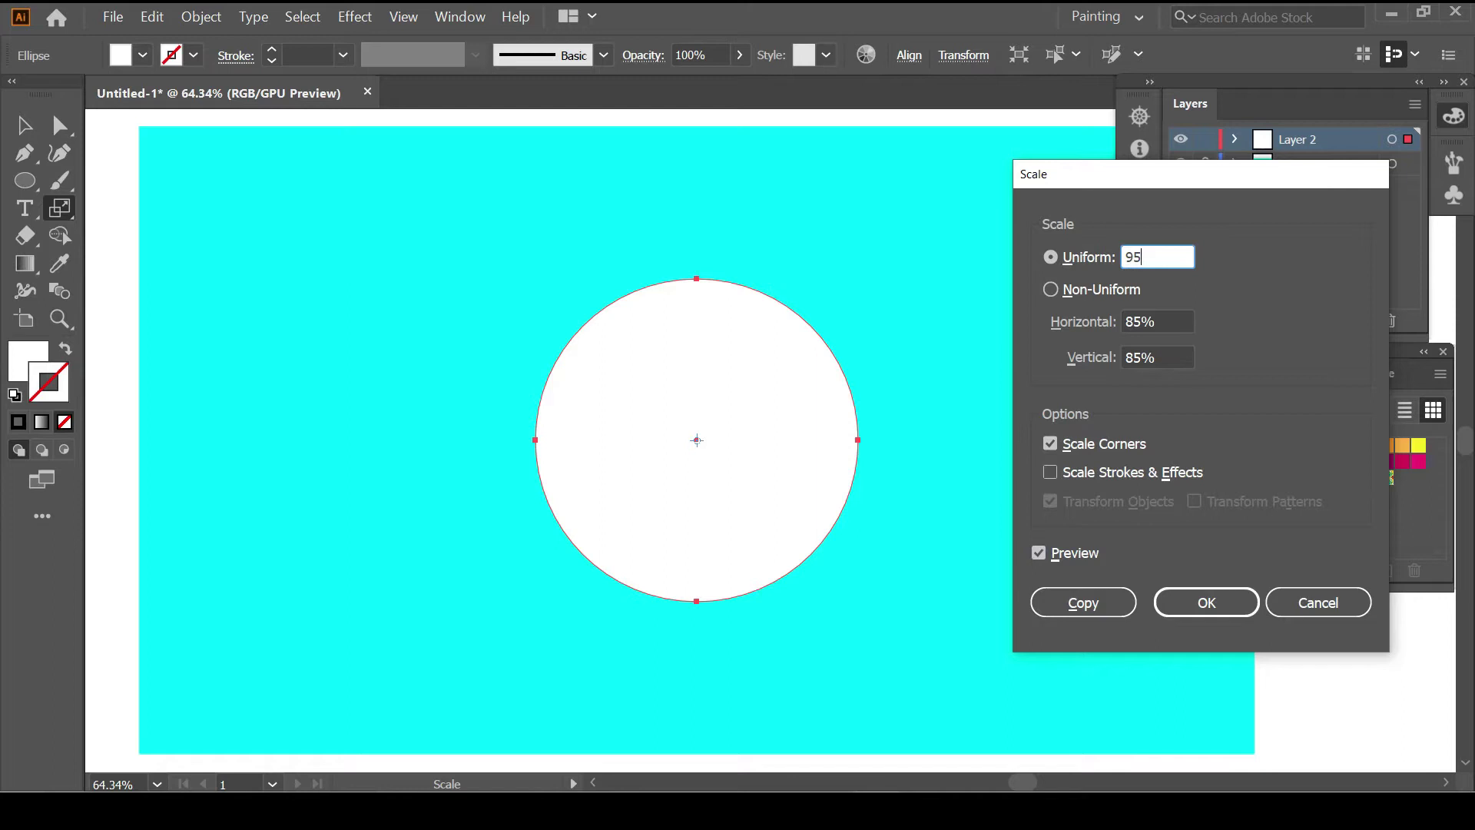
key("Tab")
key("alt+c")
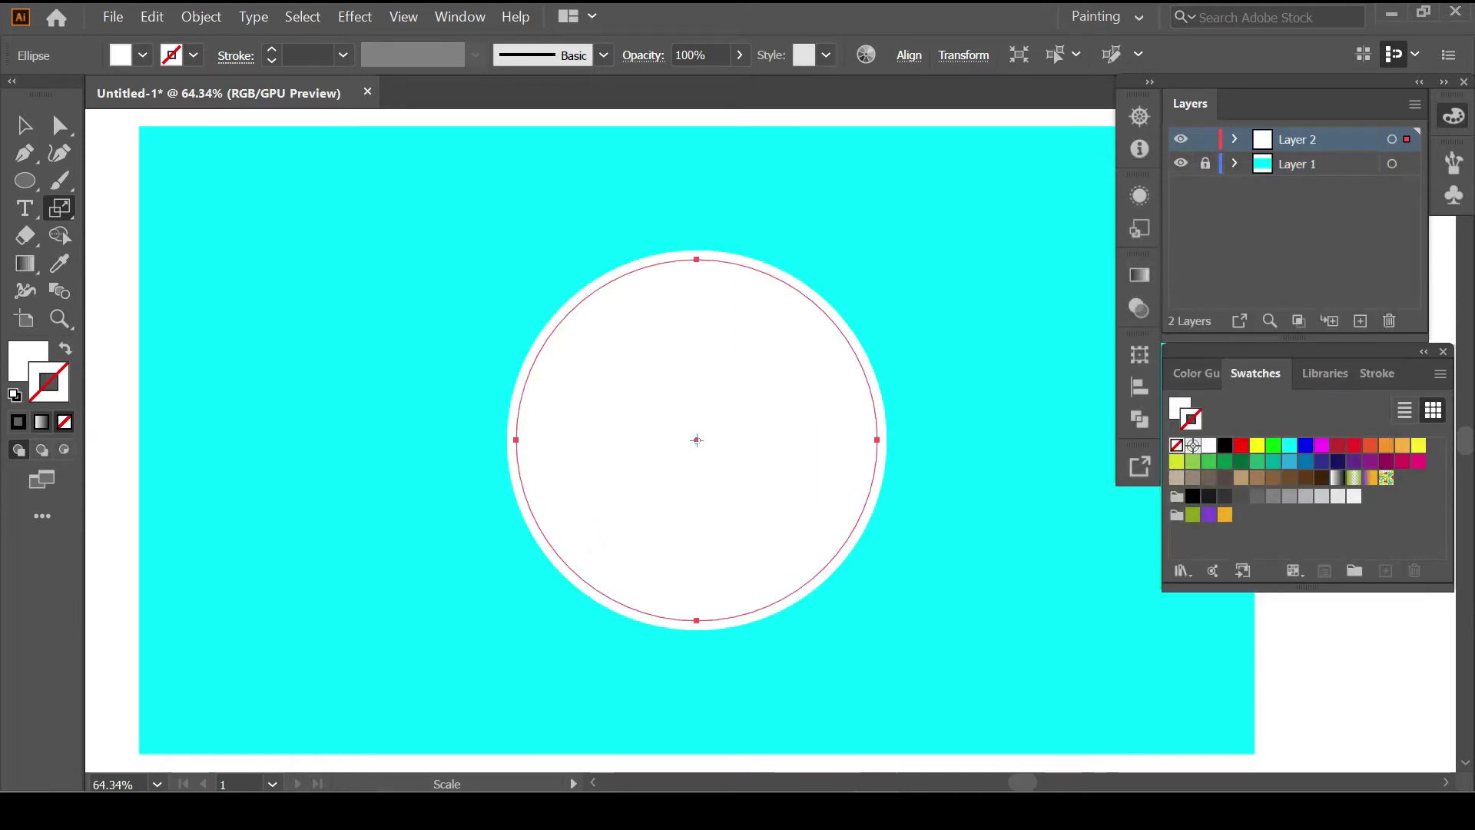
left_click(1140, 275)
key("period")
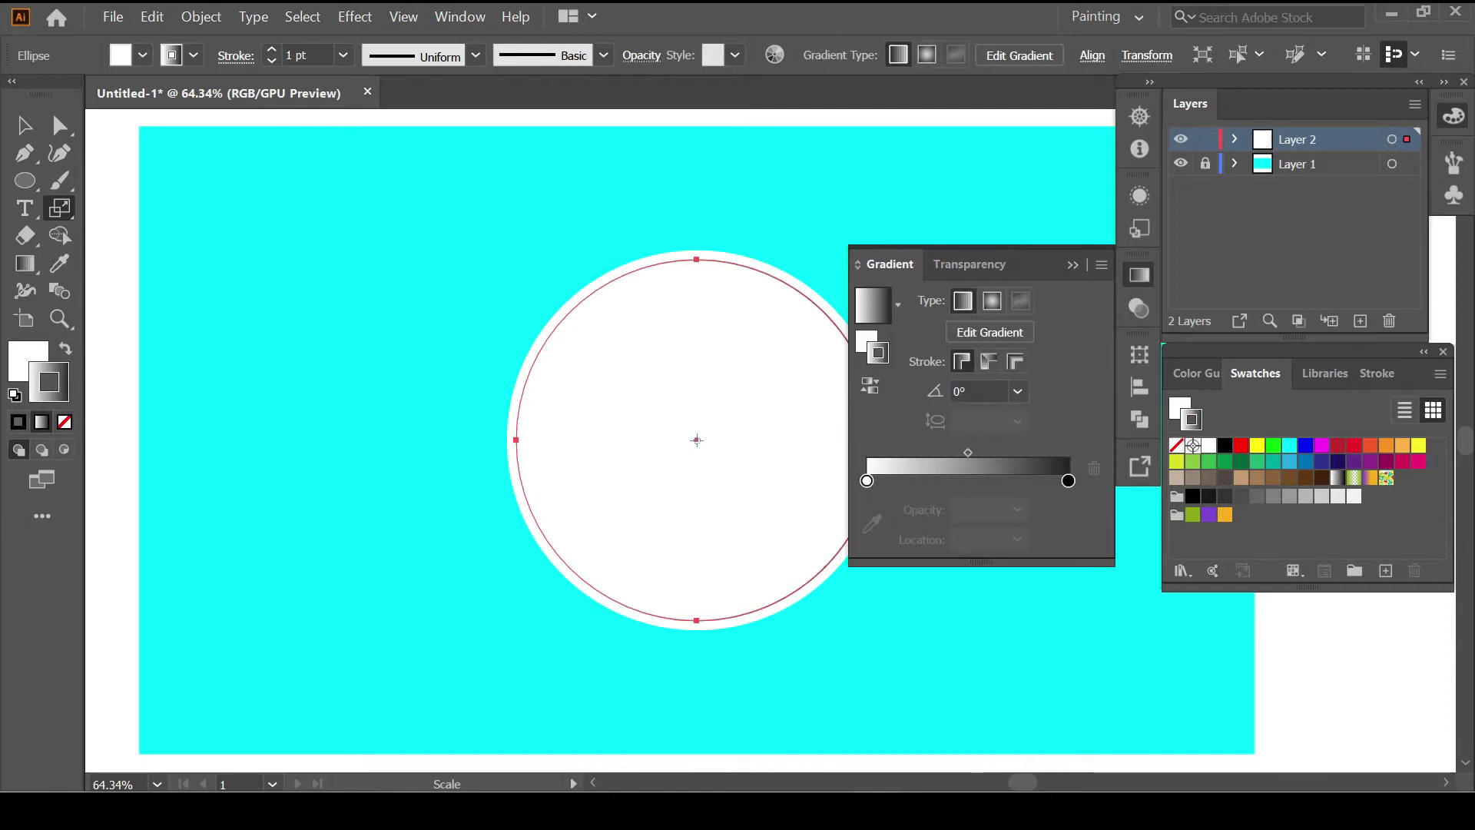
Put the gradient on the inner circle's fill, no outline, with a crimson-pink left stop
left_click(65, 348)
key("slash")
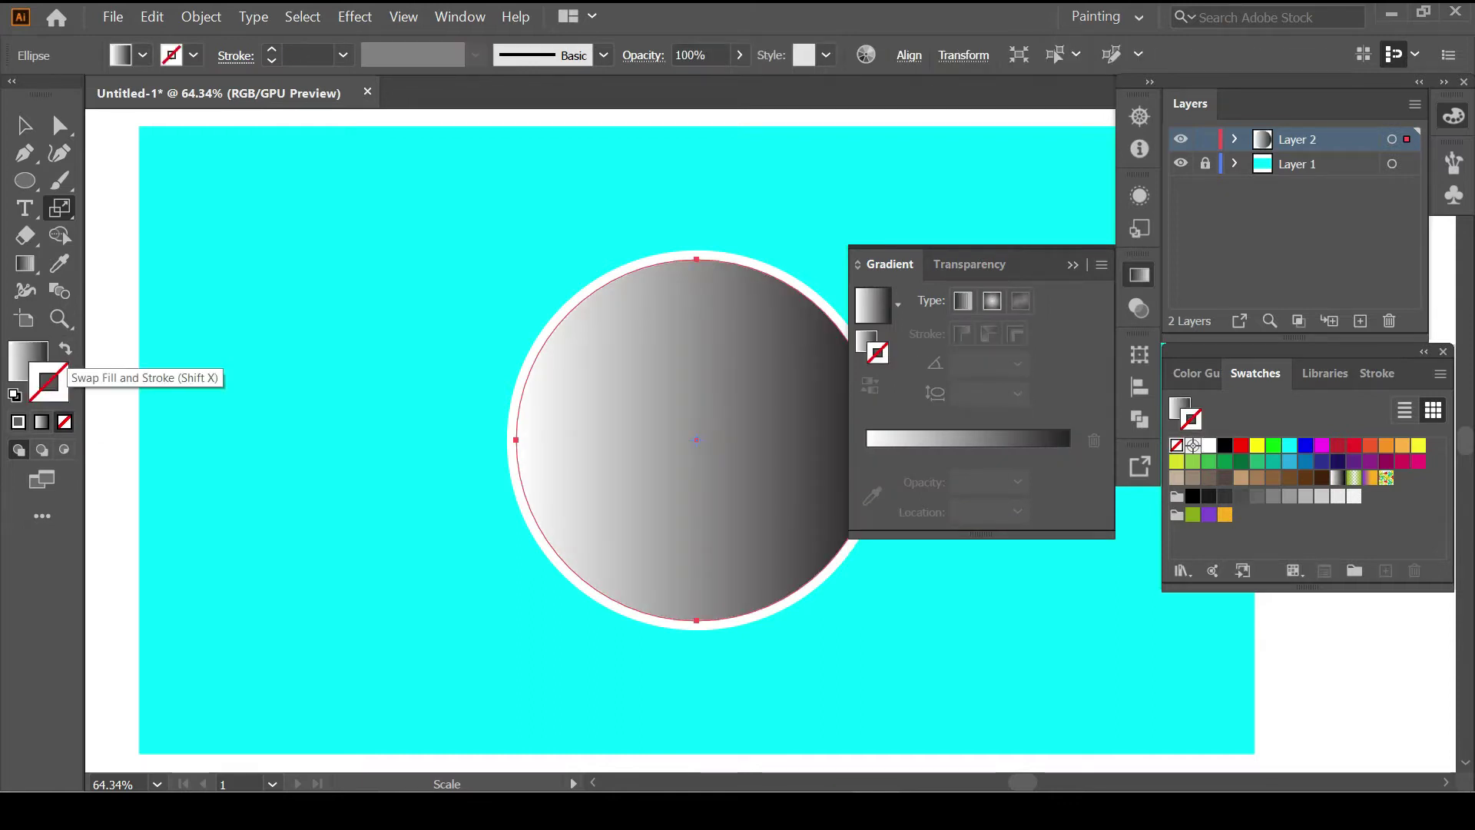
double_click(27, 360)
left_click(1425, 421)
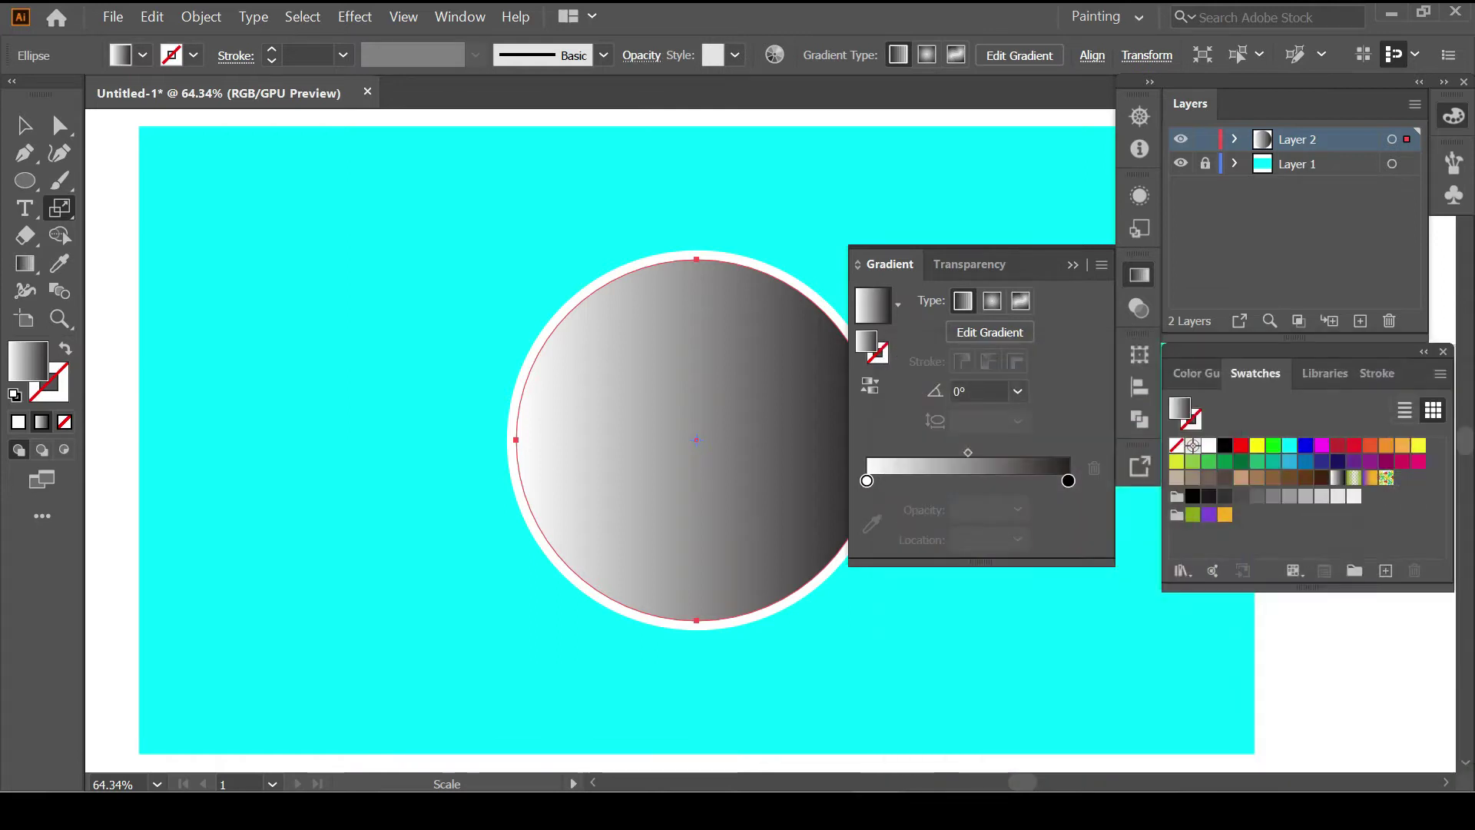
double_click(867, 481)
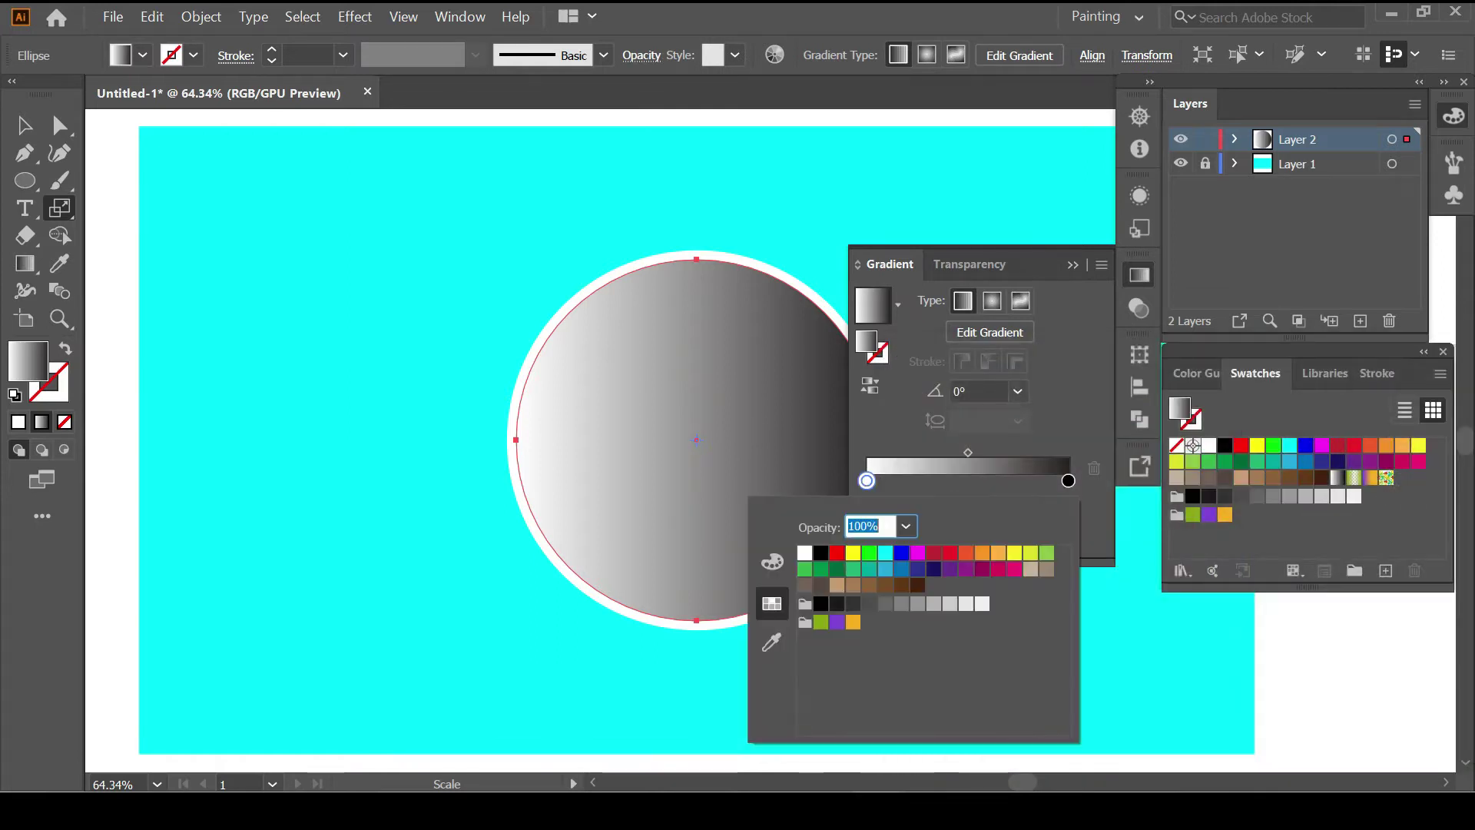
left_click(918, 553)
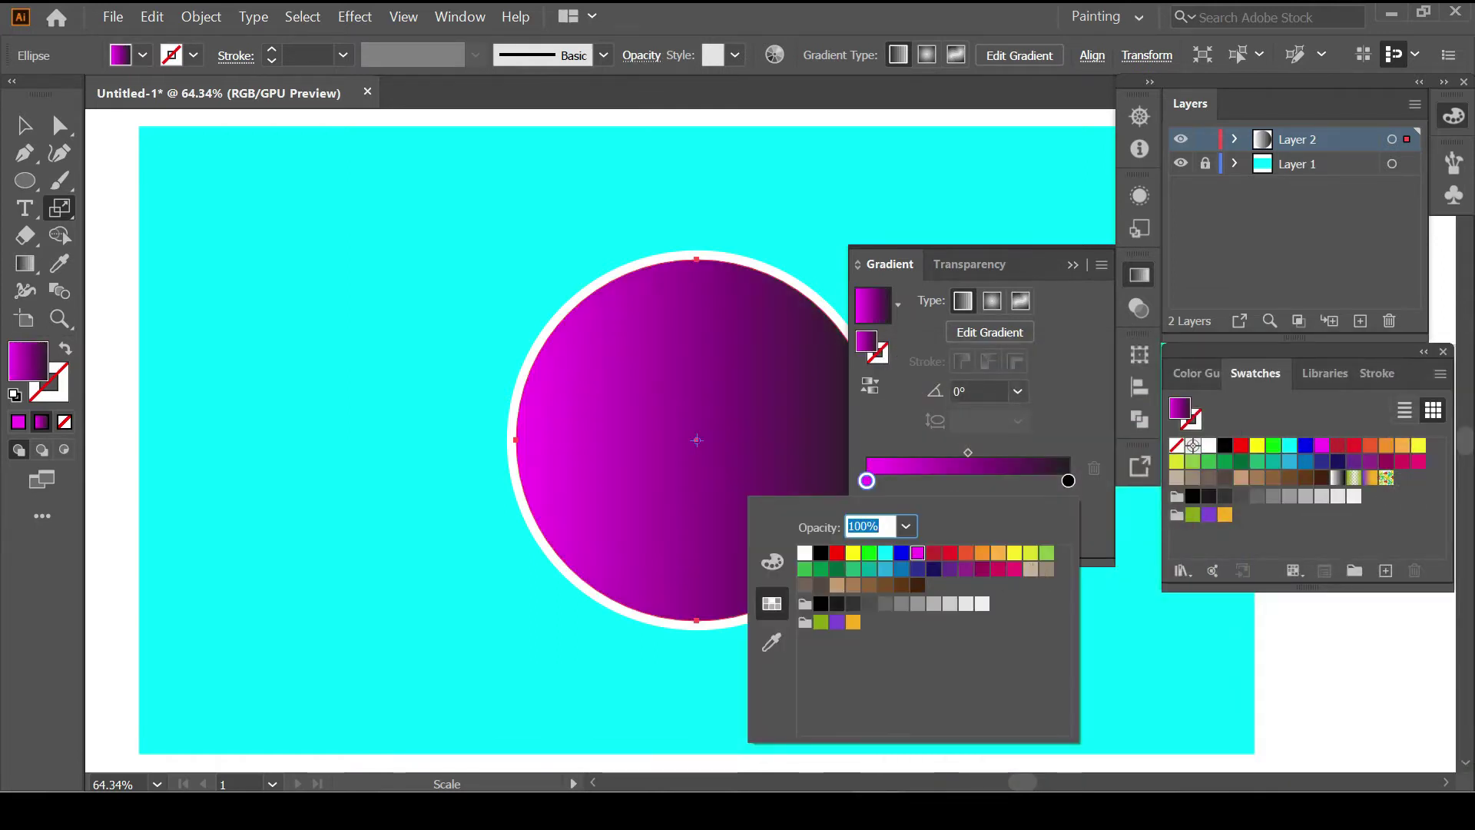
left_click(1014, 569)
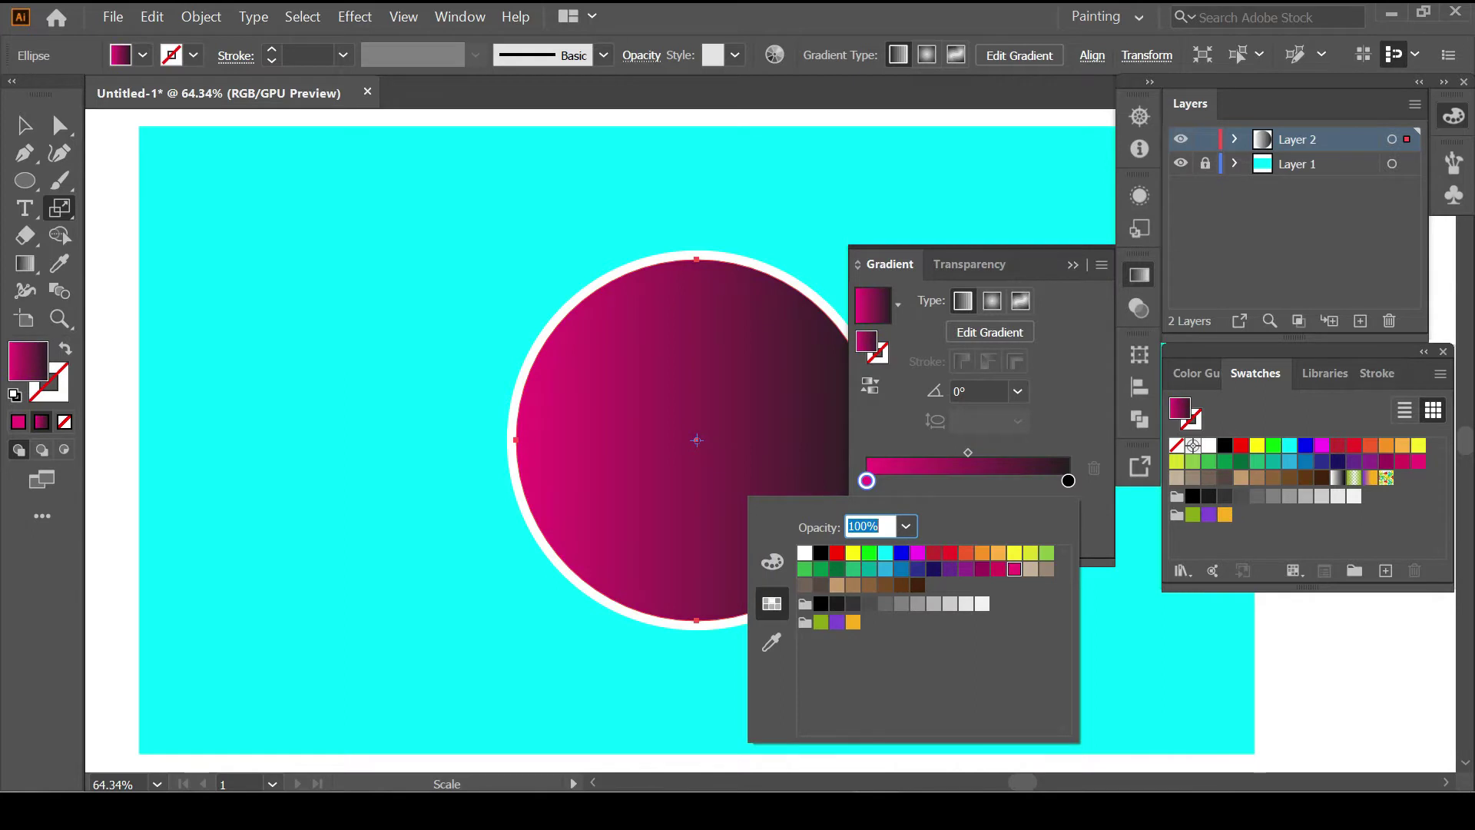
key("Escape")
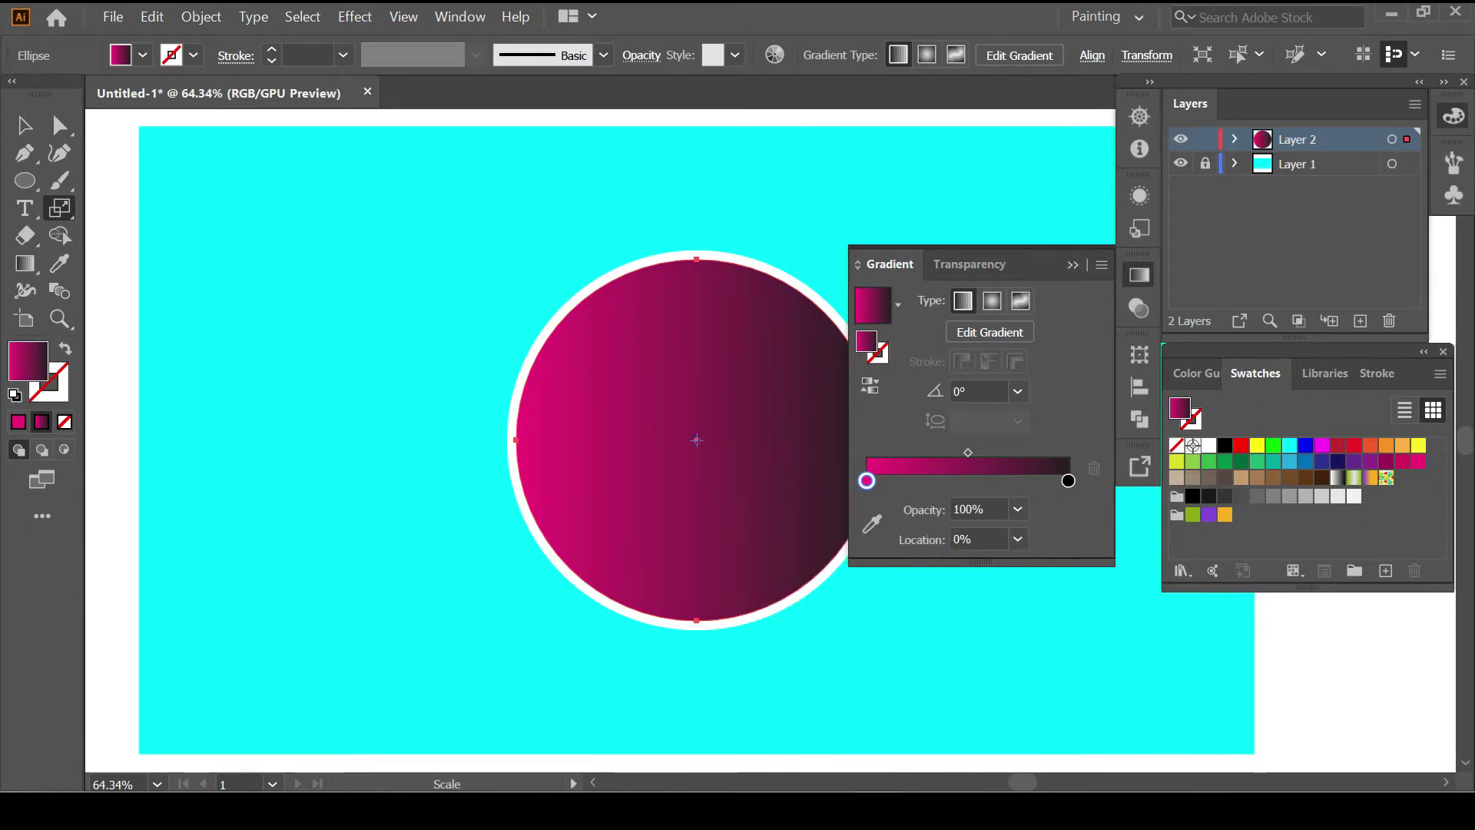
Run the gradient diagonally from upper left to lower right across the circle
key("g")
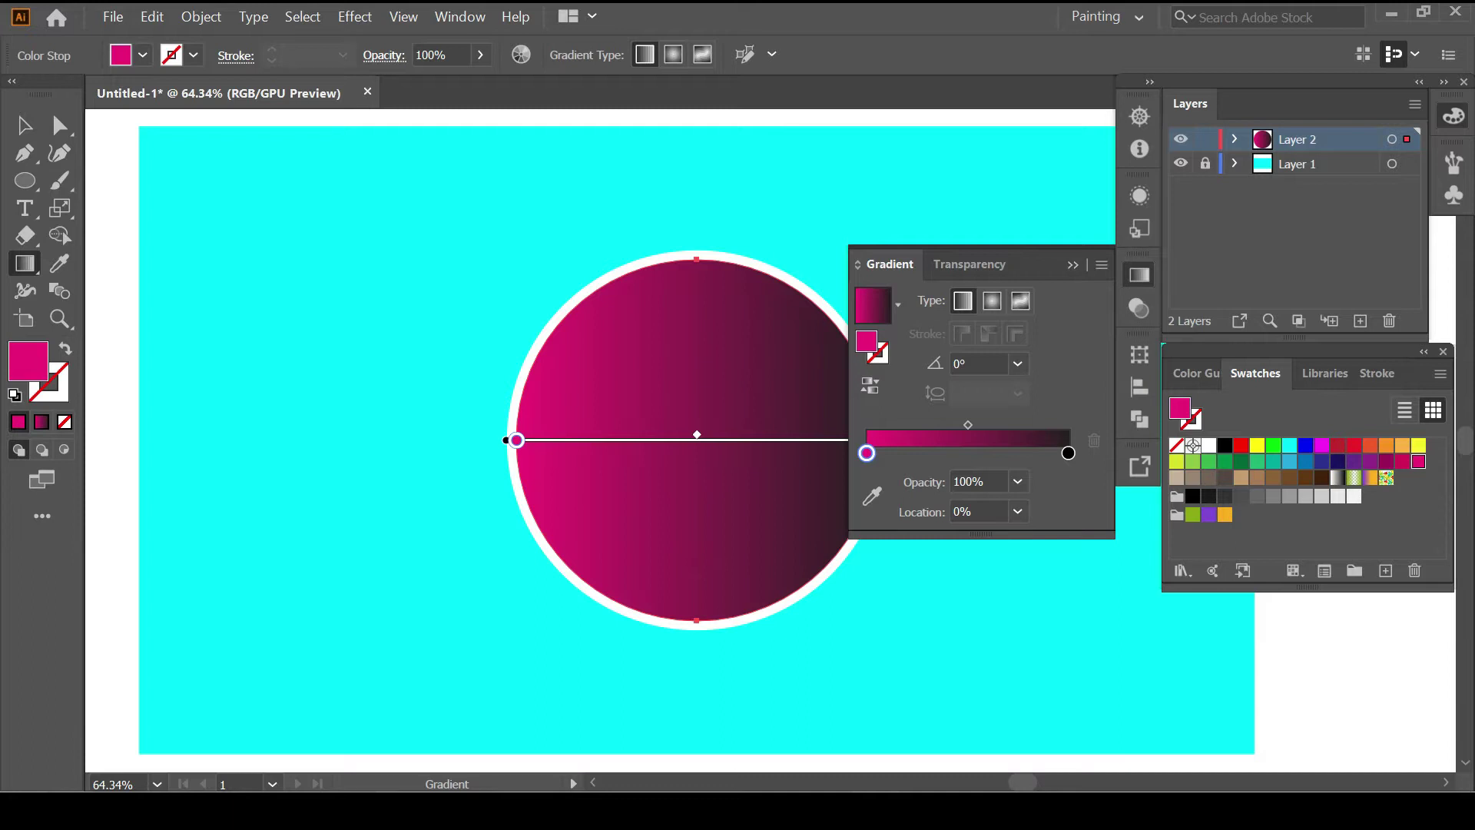
left_click_drag(742, 551, 863, 627)
mouse_move(743, 551)
left_mouse_down()
mouse_move(487, 345)
mouse_move(517, 307)
left_mouse_up()
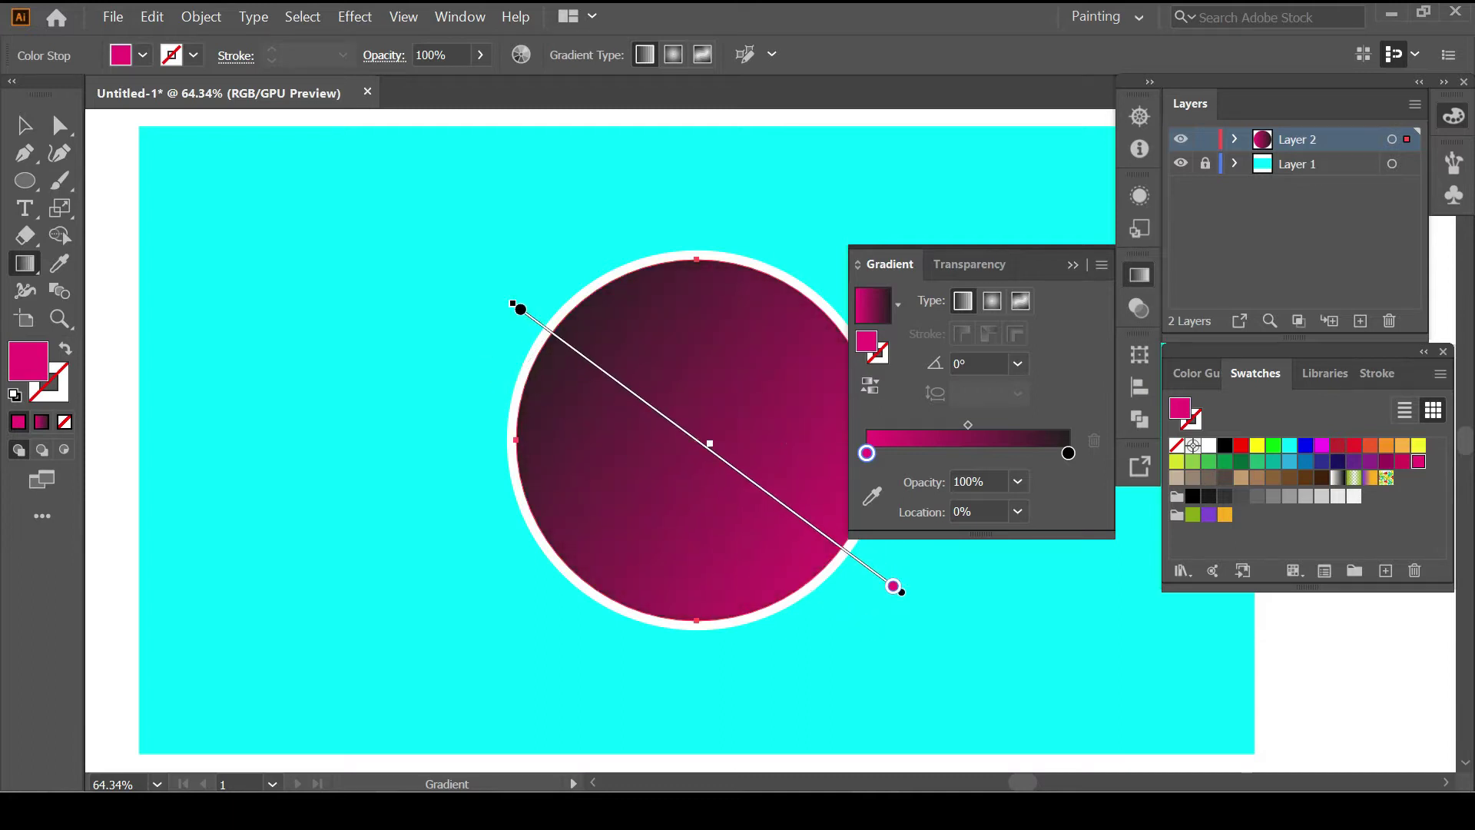
key("v")
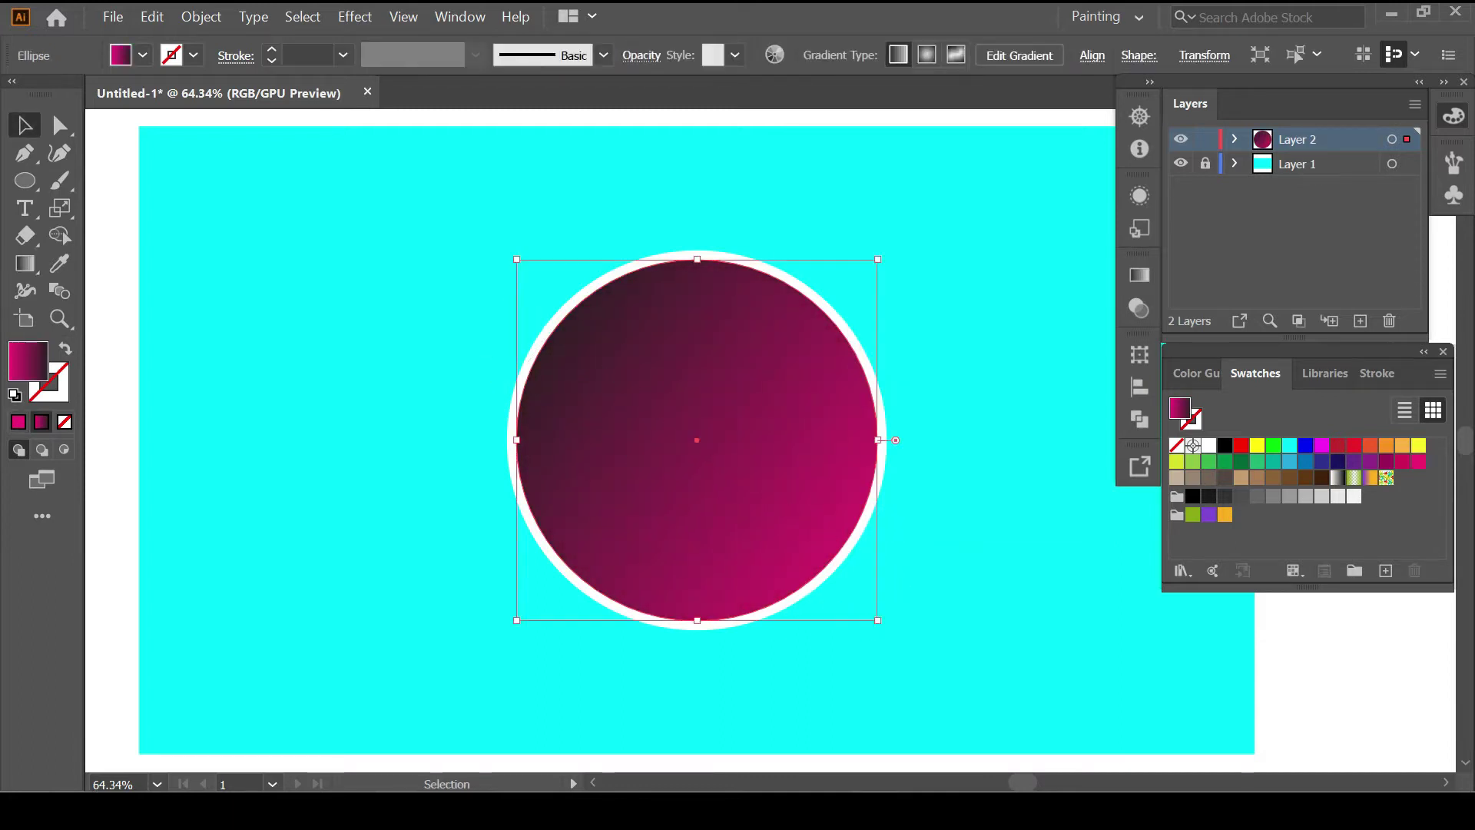
key("ctrl+shift+a")
scroll(768, 438, "left", 3)
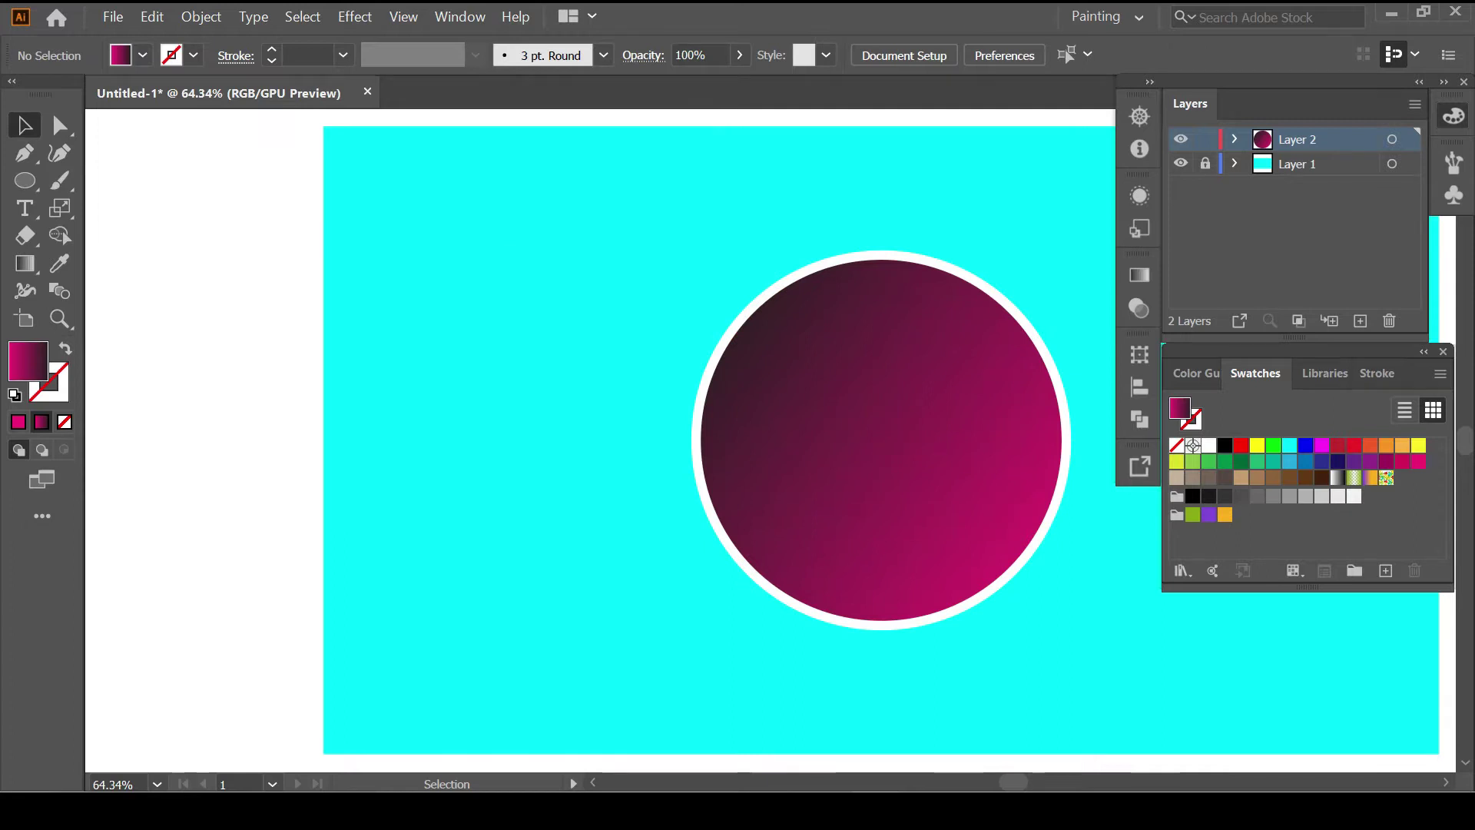
Set the fill to light orange #f9c66b with no outline
key("d")
left_click(65, 422)
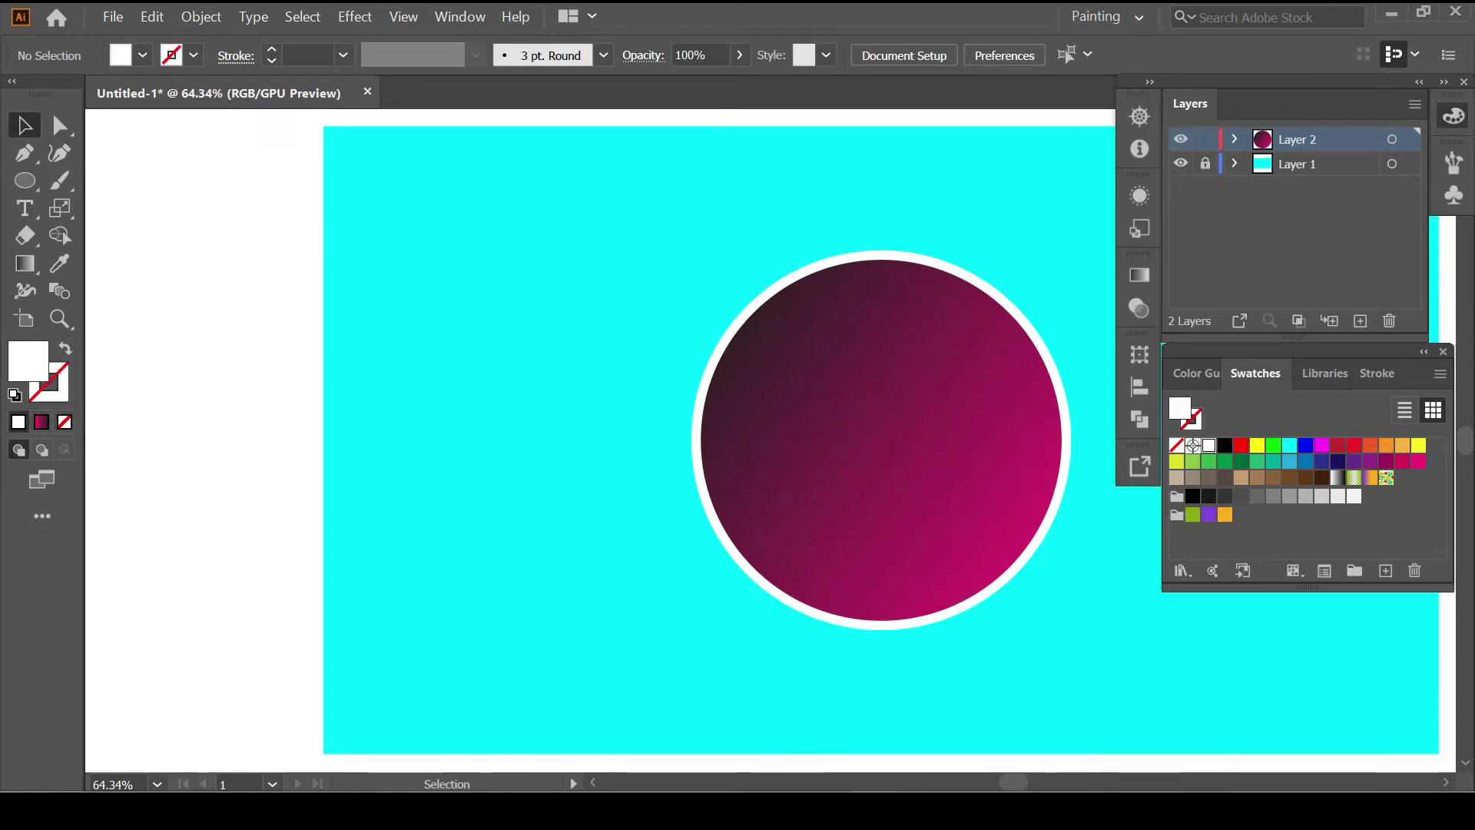
left_click(1225, 514)
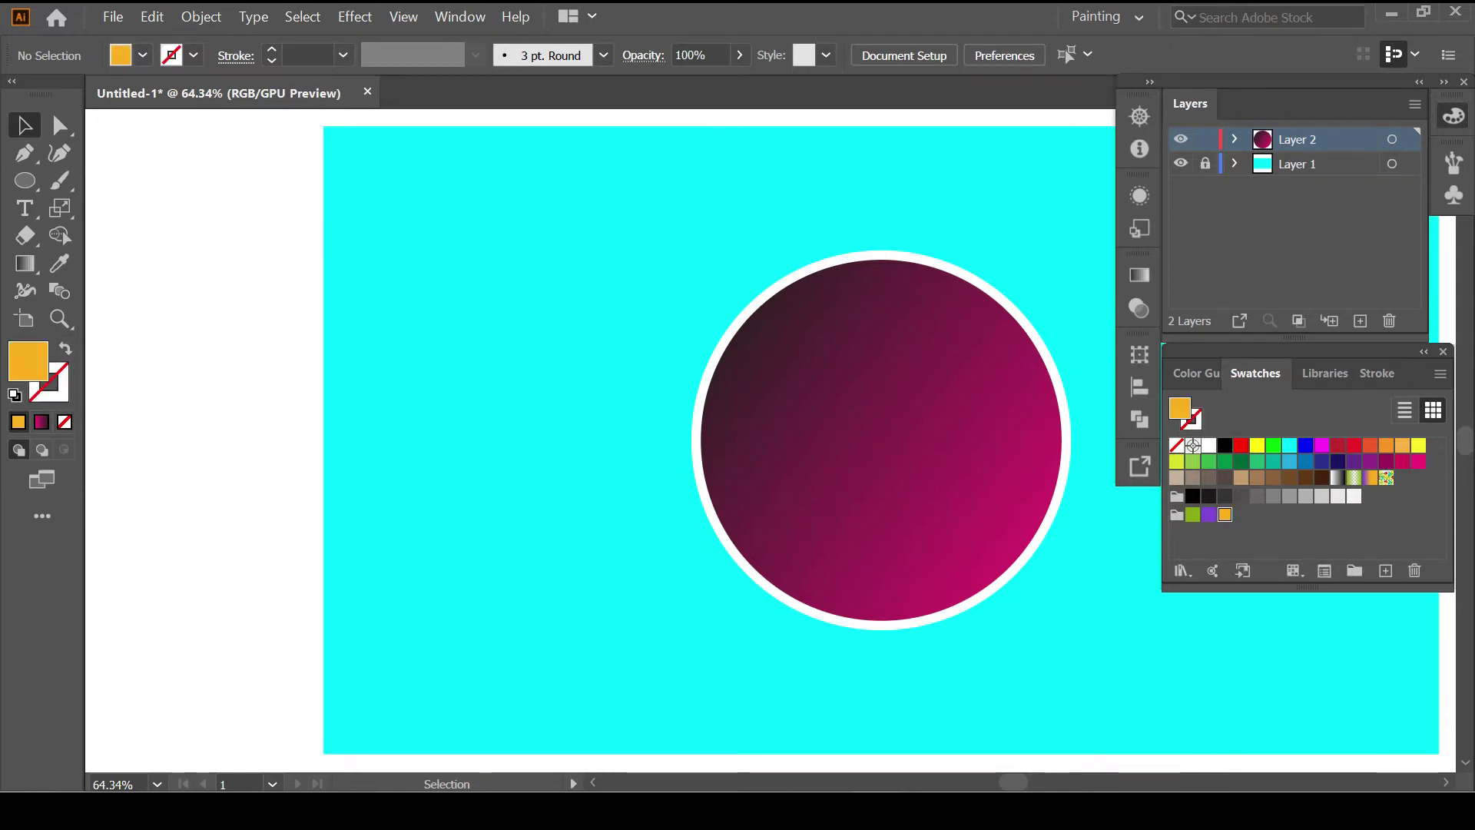
double_click(1180, 408)
type("f9c66b")
key("Return")
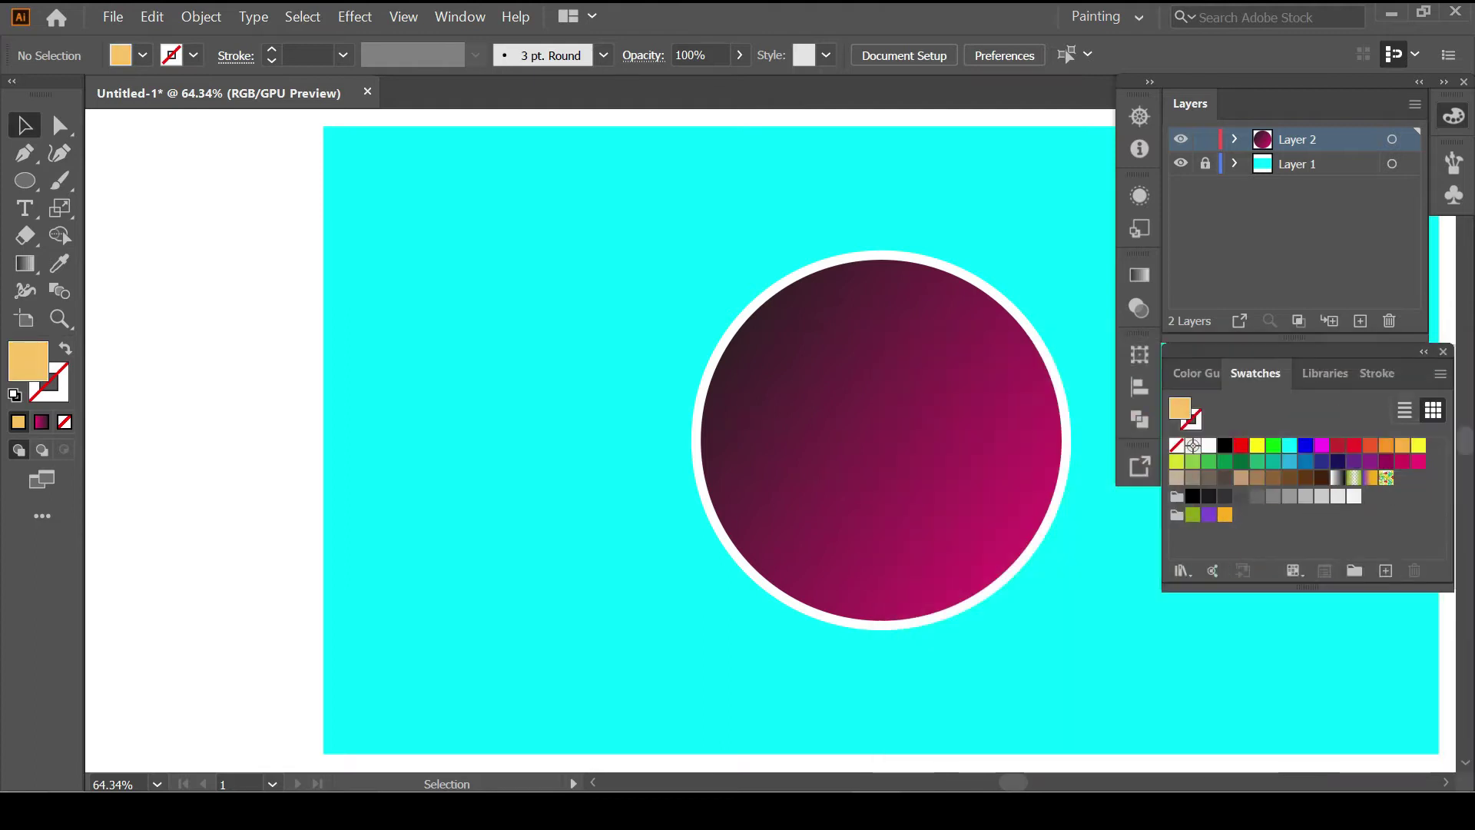
Draw a light-orange circle and place it in the upper left
key("l")
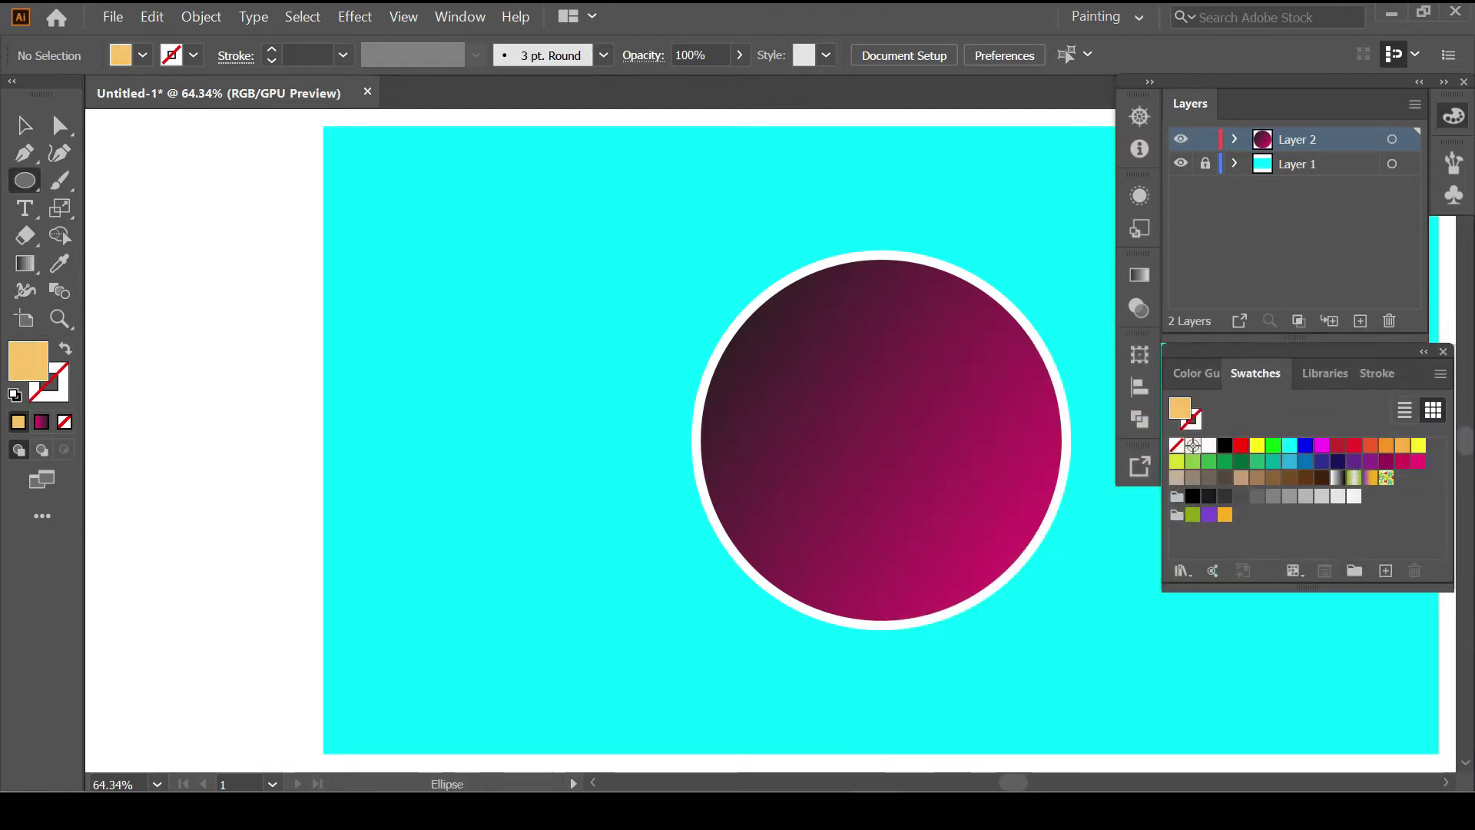
left_click_drag(354, 245, 435, 357)
key("ctrl+z")
mouse_move(406, 300)
left_mouse_down()
mouse_move(549, 443)
mouse_move(347, 258)
left_mouse_up()
key("ctrl+z")
left_click_drag(477, 373, 444, 351)
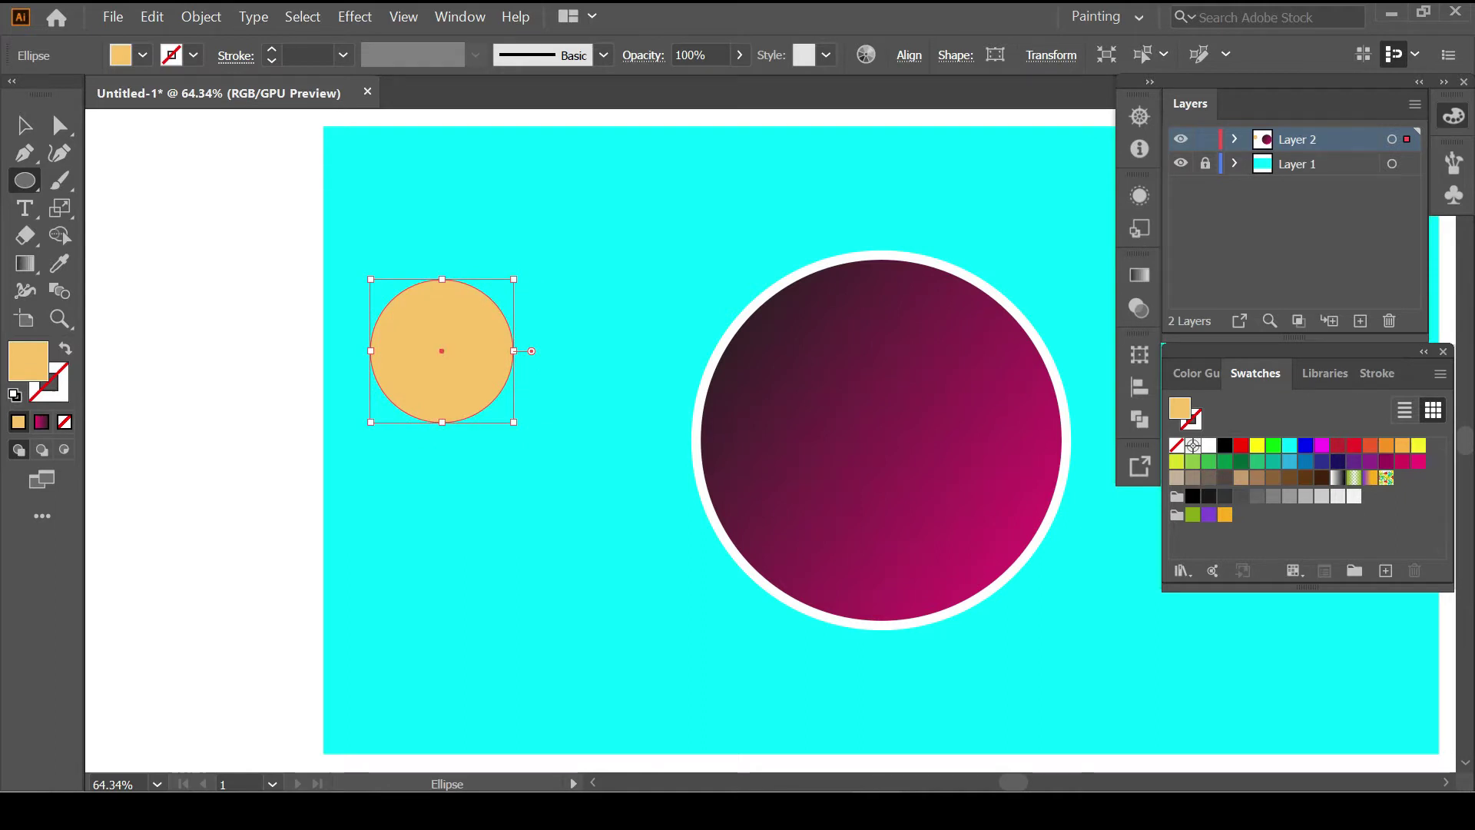
Make a 150% enlarged copy of the orange circle, keeping its orange fill
key("s")
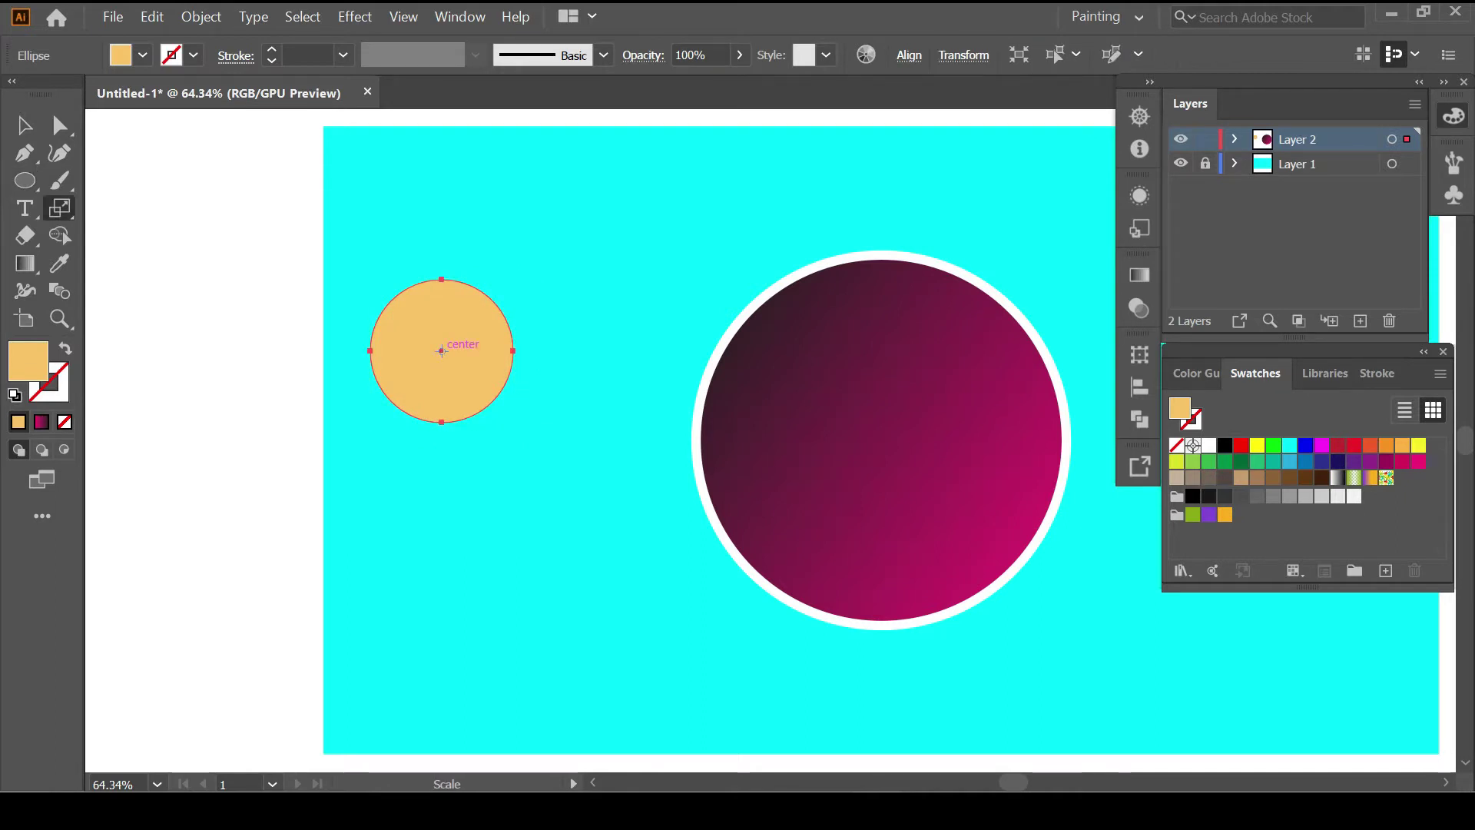
left_click(442, 350, "alt")
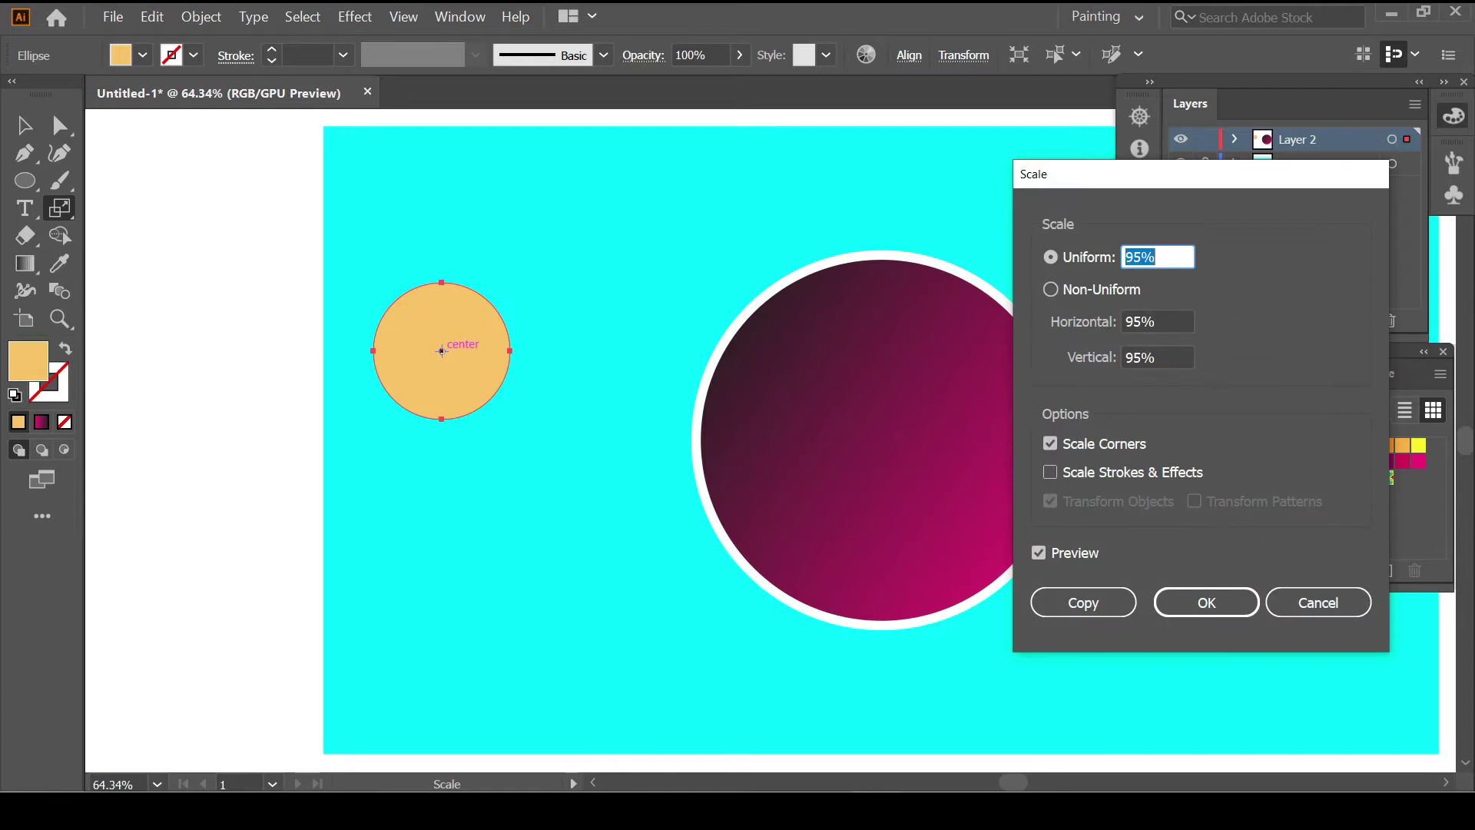
type("150")
key("Tab")
left_click(1083, 603)
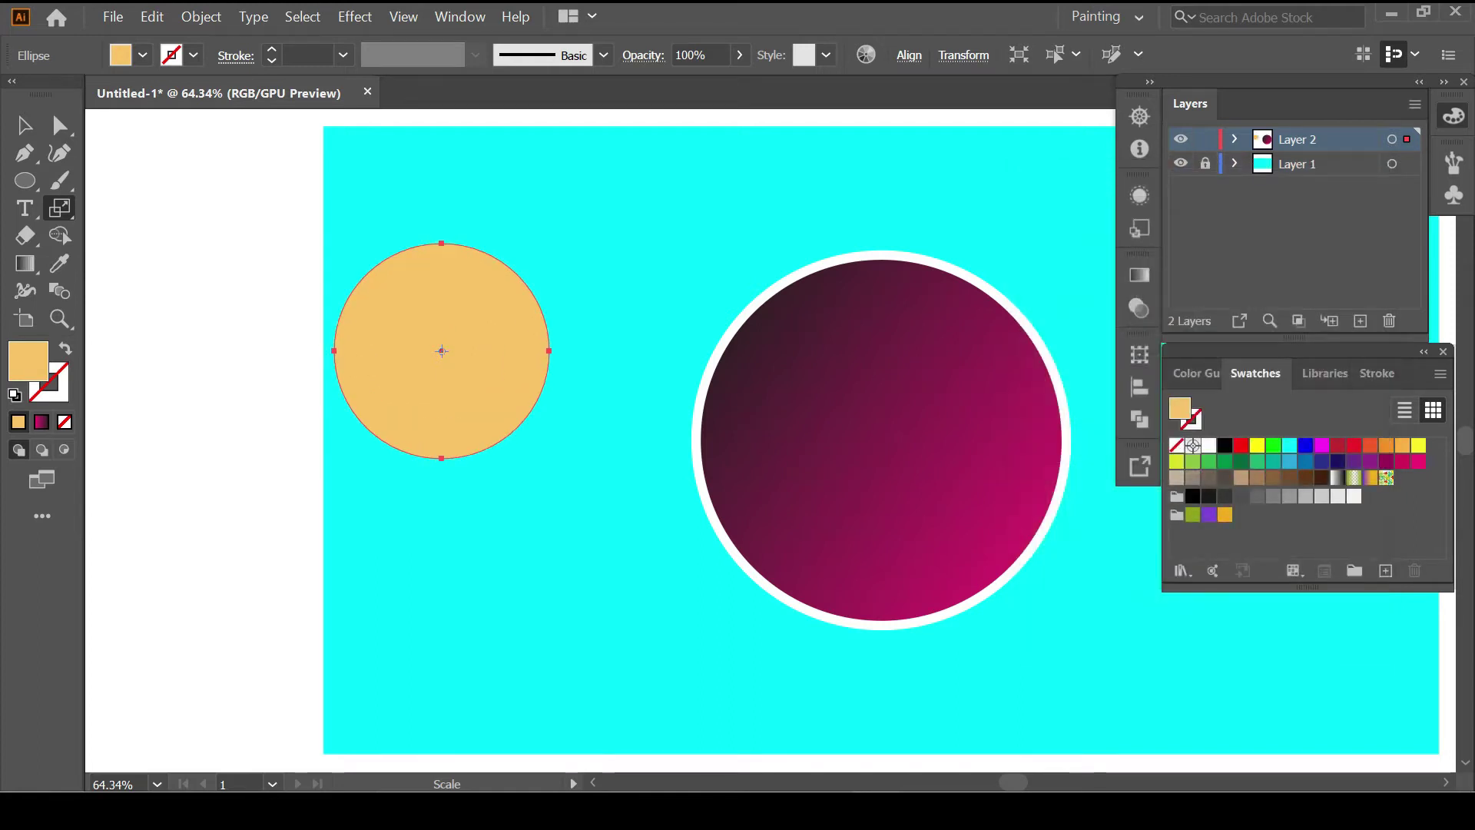
double_click(1180, 408)
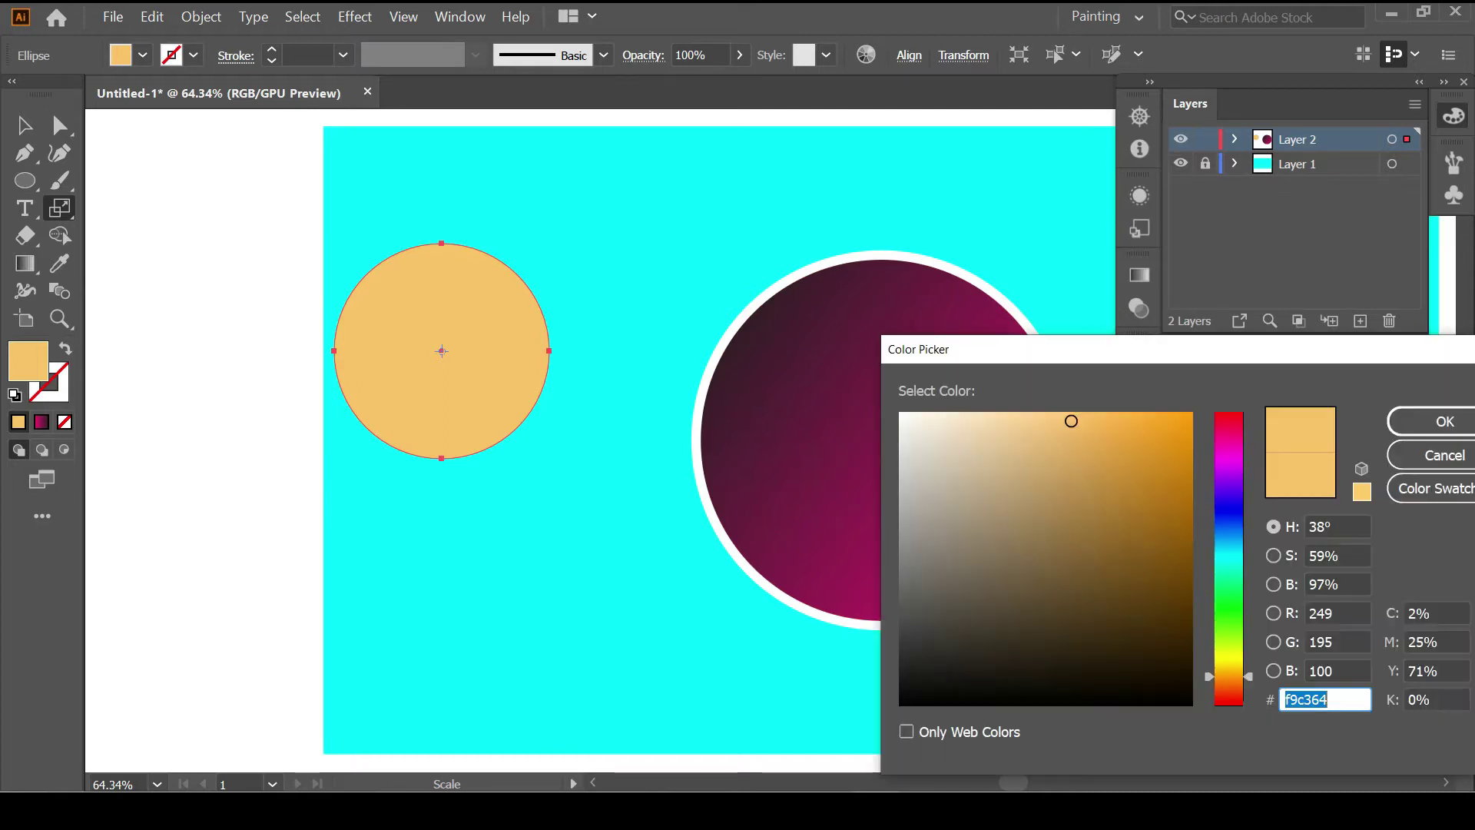
type("f7d7a4")
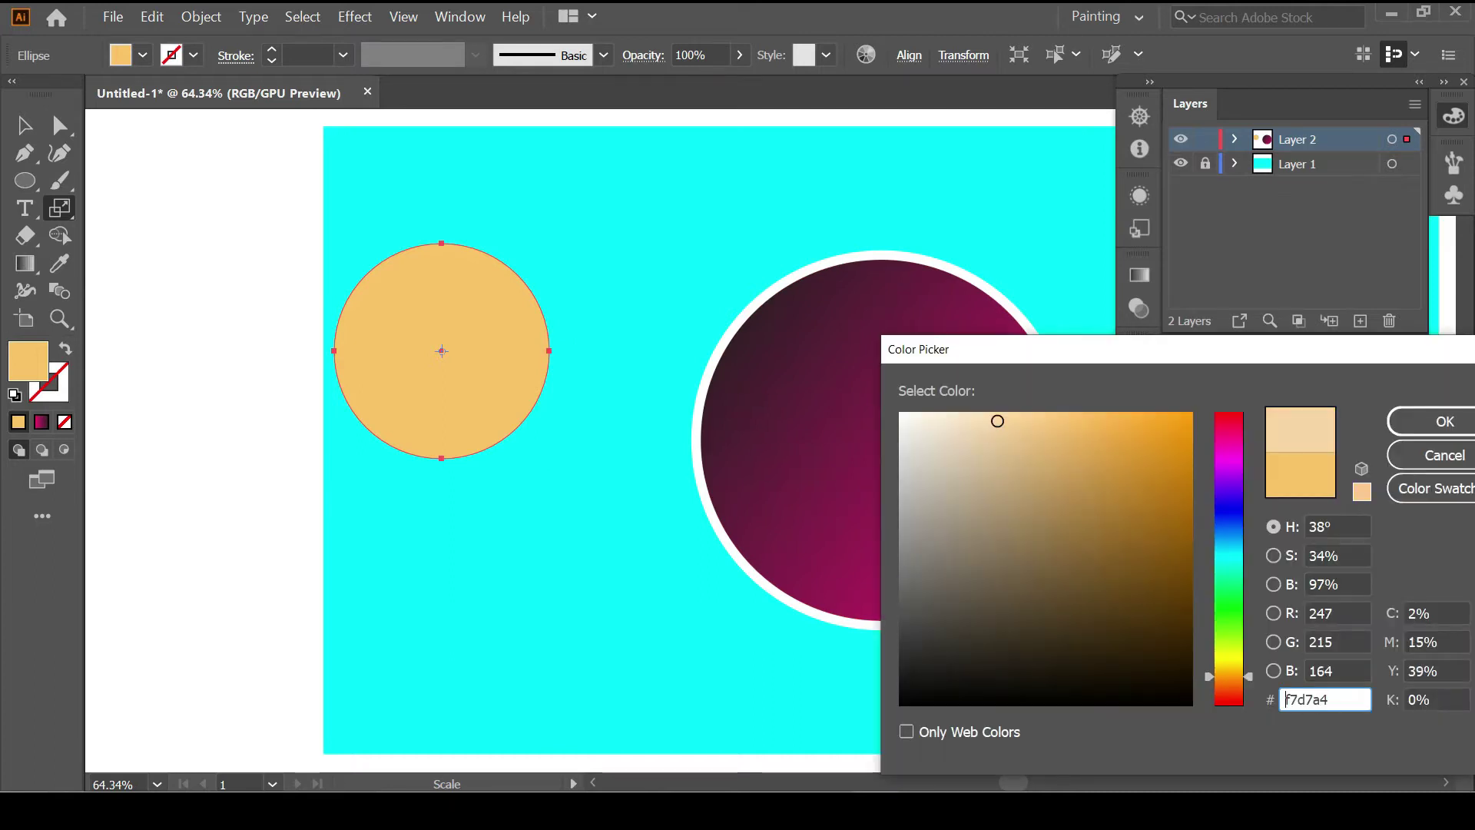
left_click(1444, 455)
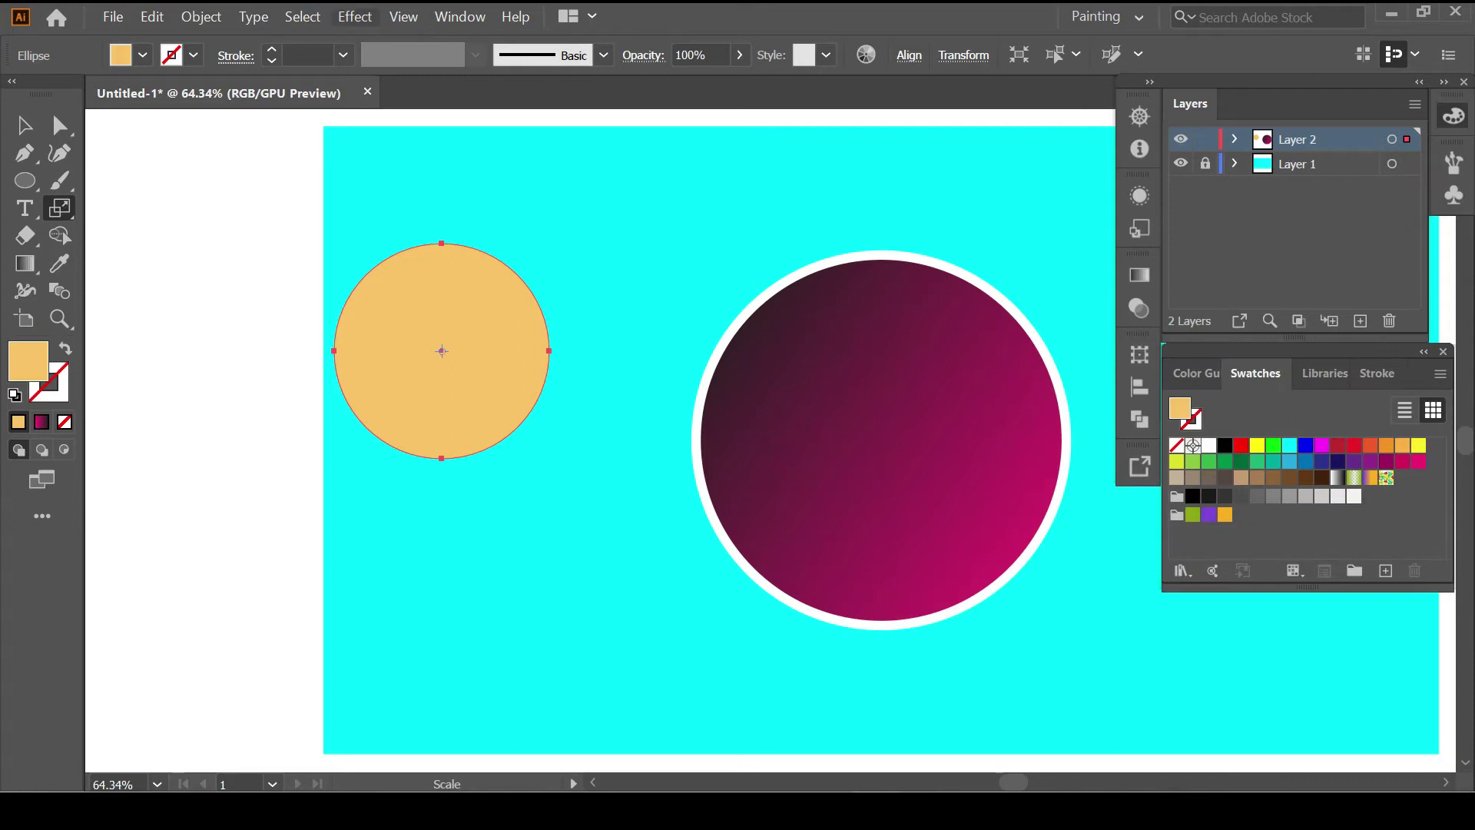
Set the large orange circle's opacity to 50%
left_click(459, 16)
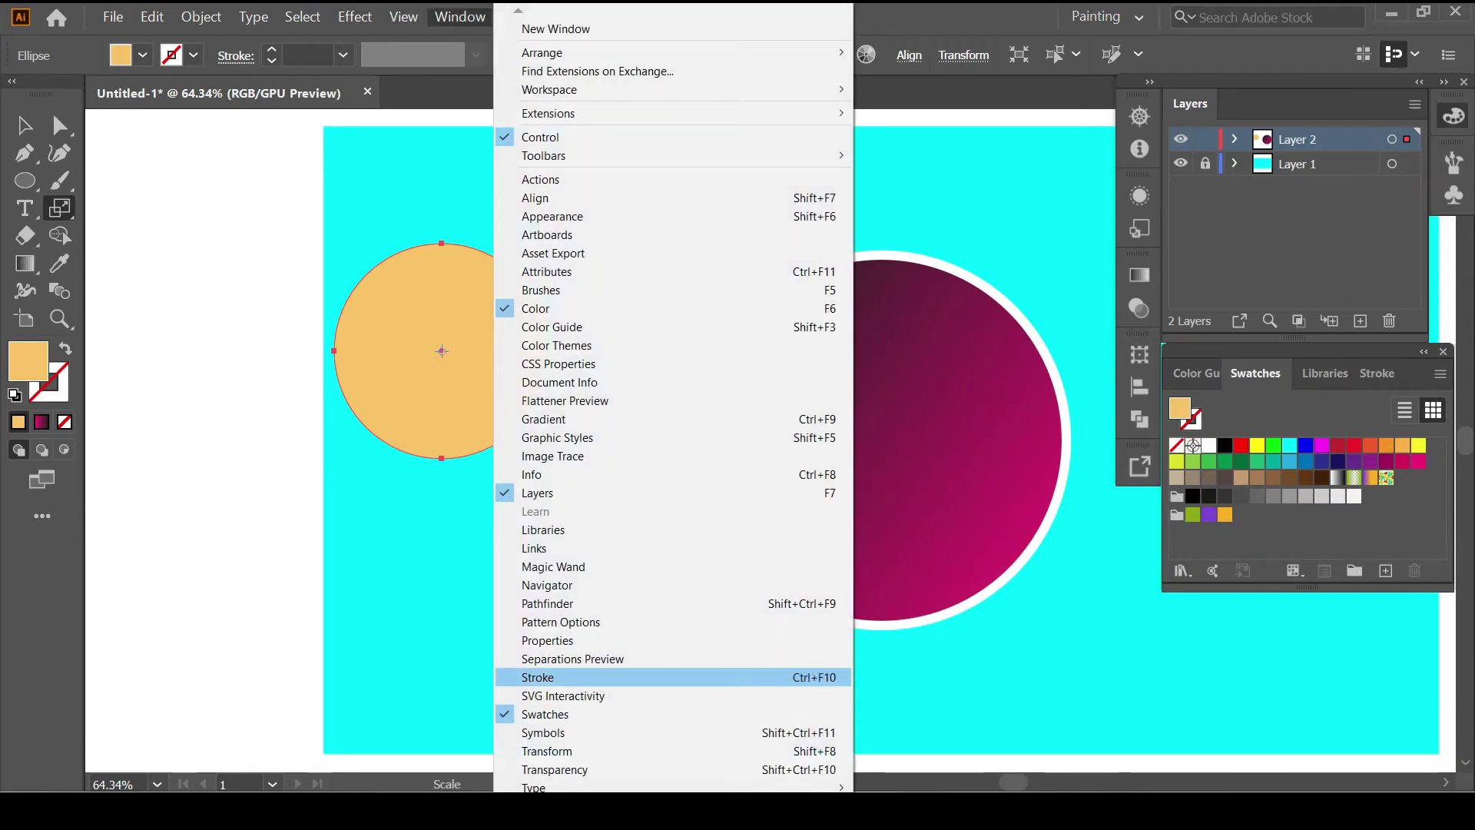
left_click(547, 640)
left_click(953, 451)
type("50")
key("Return")
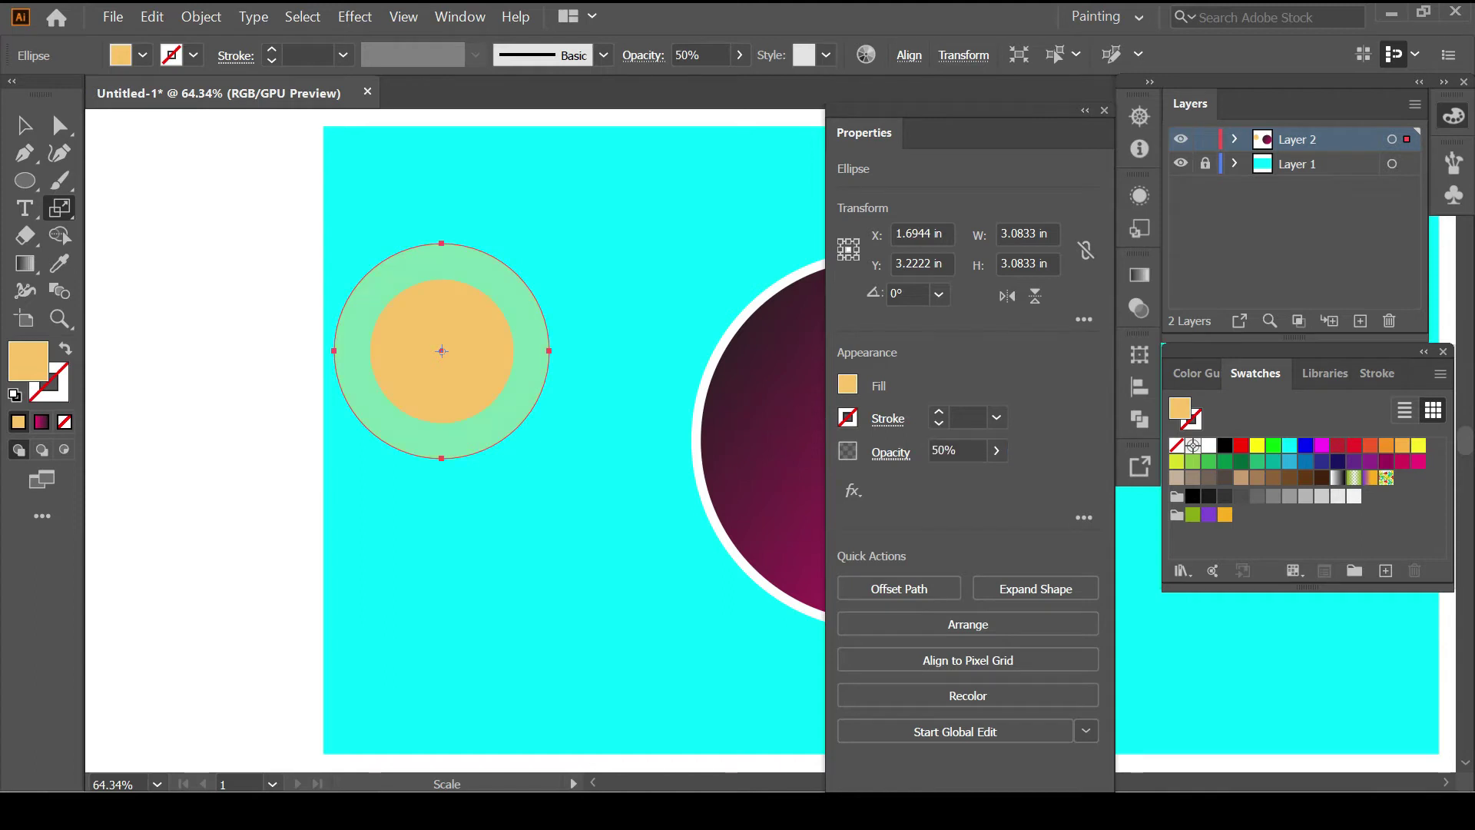
left_click(1104, 110)
Blend the two orange circles using Specified Steps spacing
left_click(476, 351, "shift")
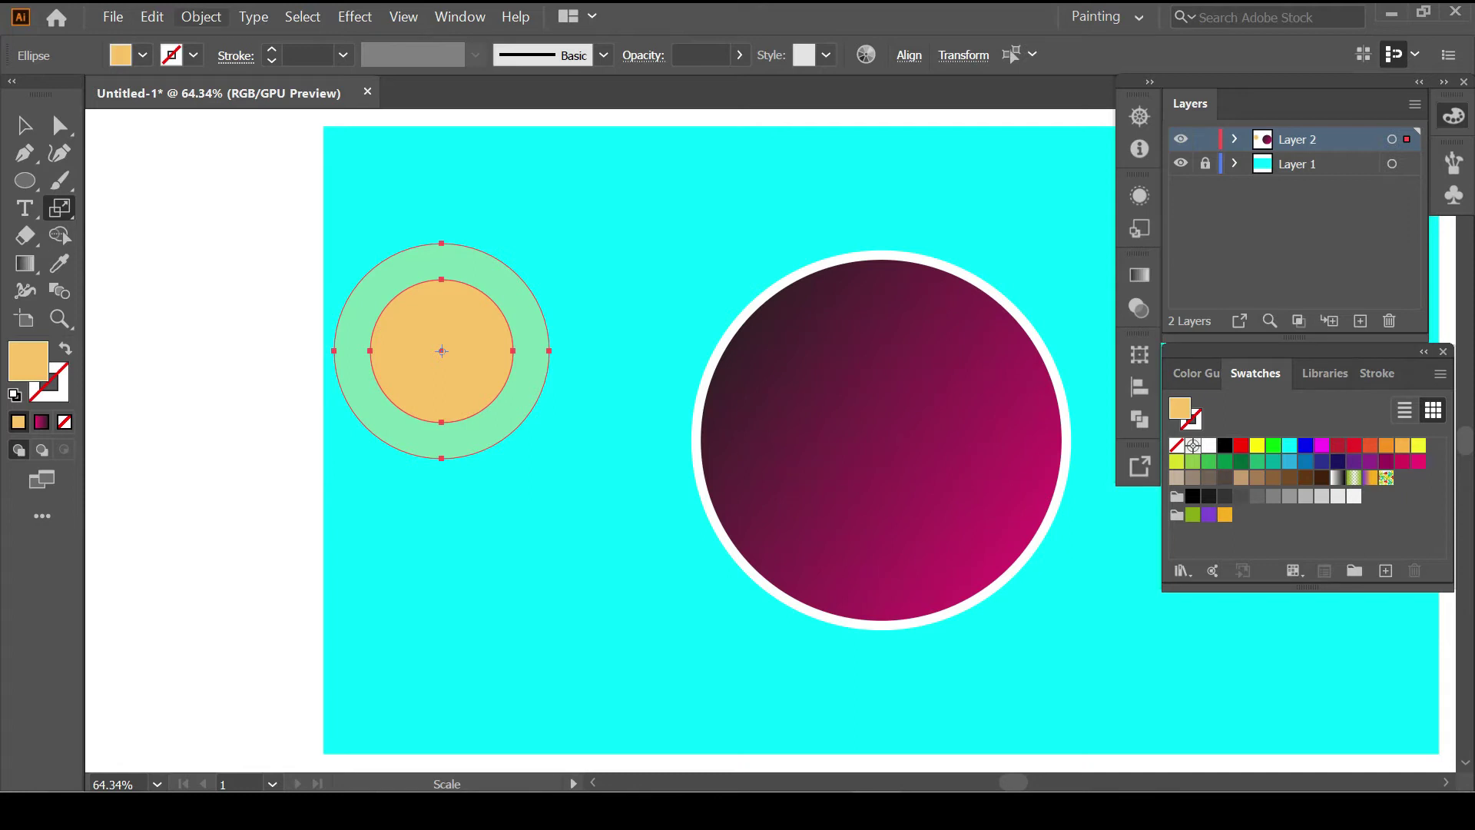
double_click(59, 290)
left_click(997, 301)
left_click(988, 348)
left_click(1013, 410)
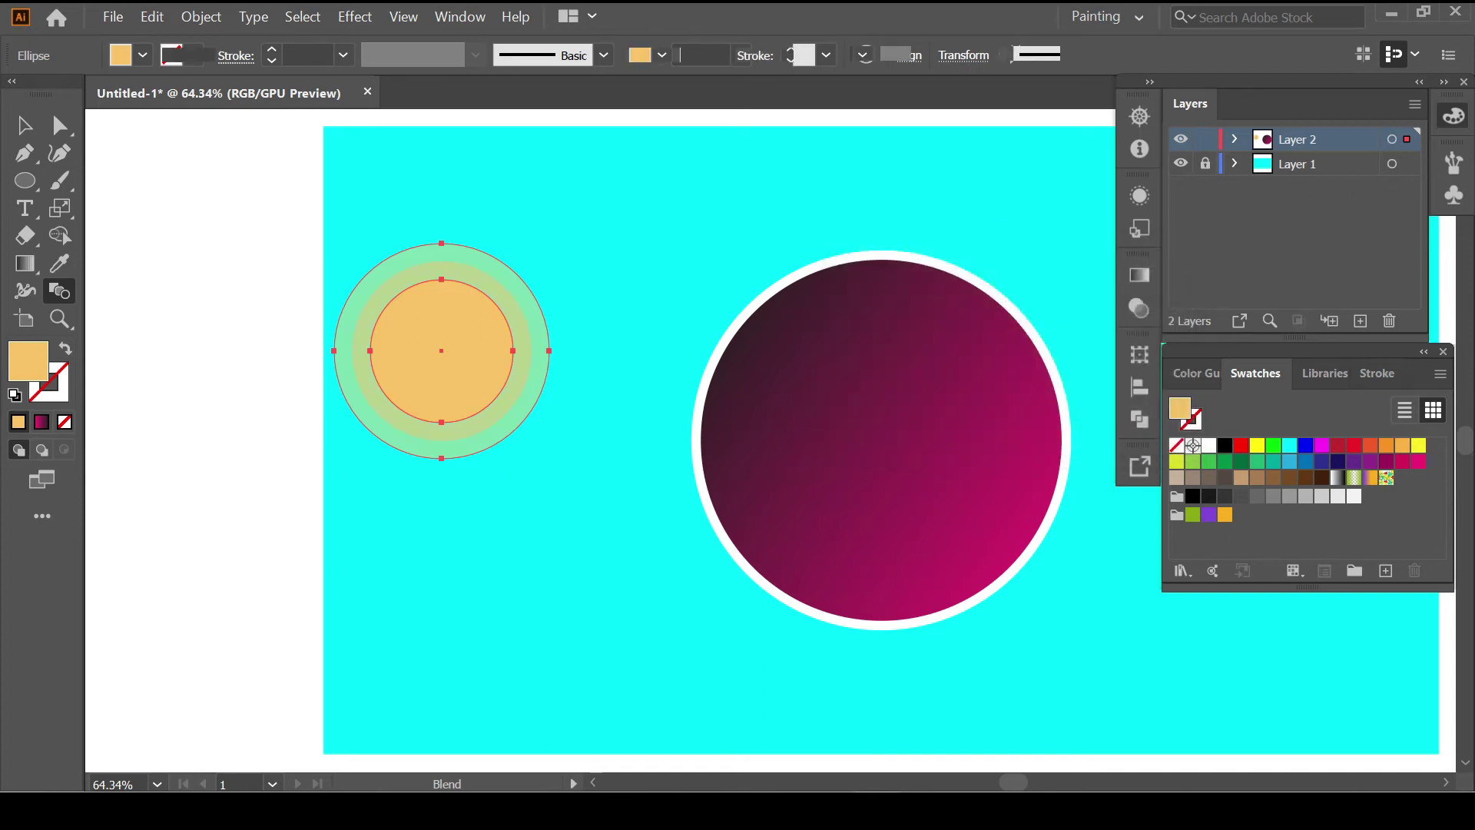
key("ctrl+alt+b")
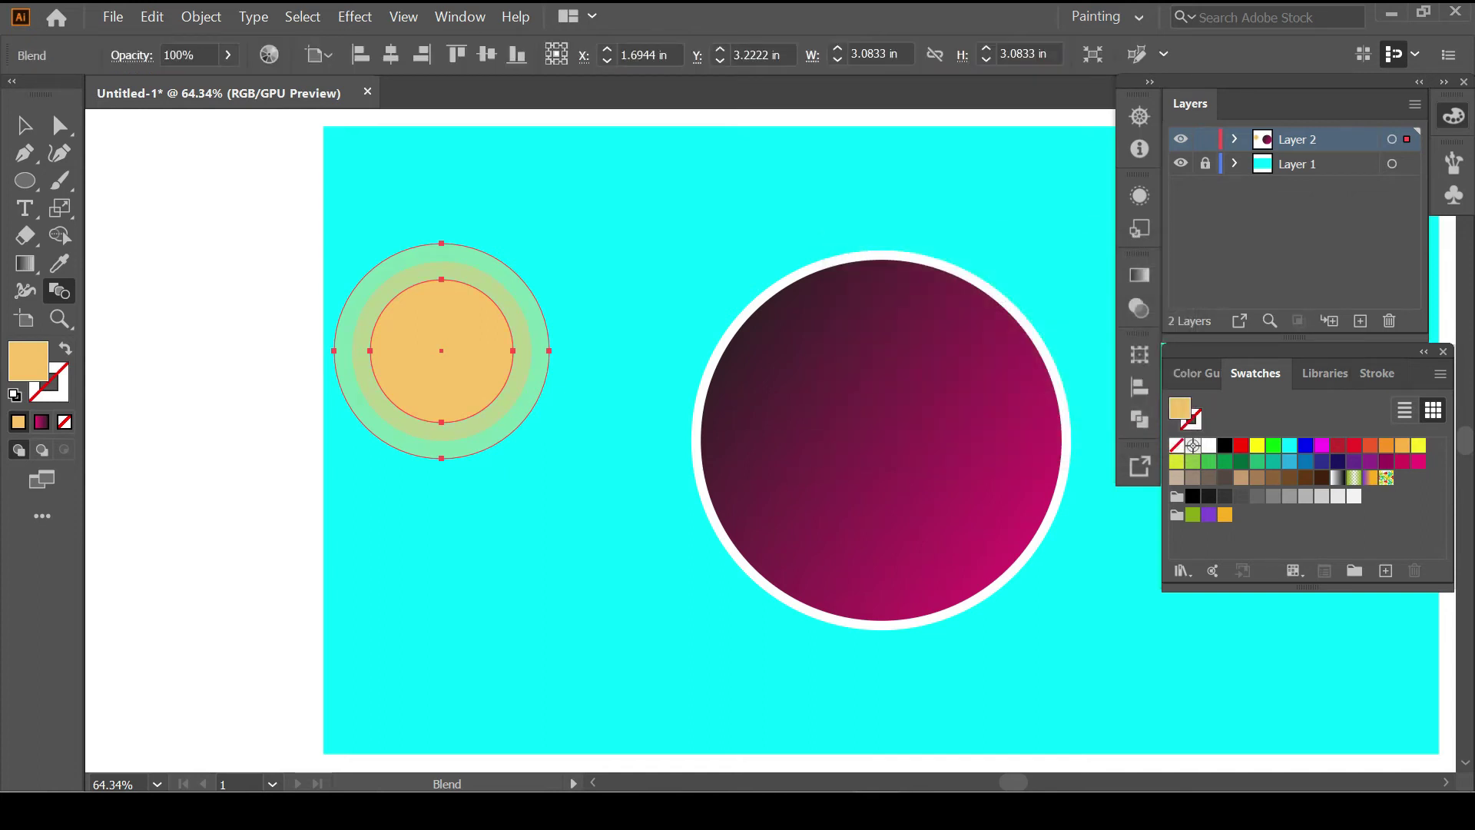
Set the blend to 3 specified steps with preview on
double_click(59, 290)
left_click(850, 409)
left_click(996, 301)
left_click(991, 352)
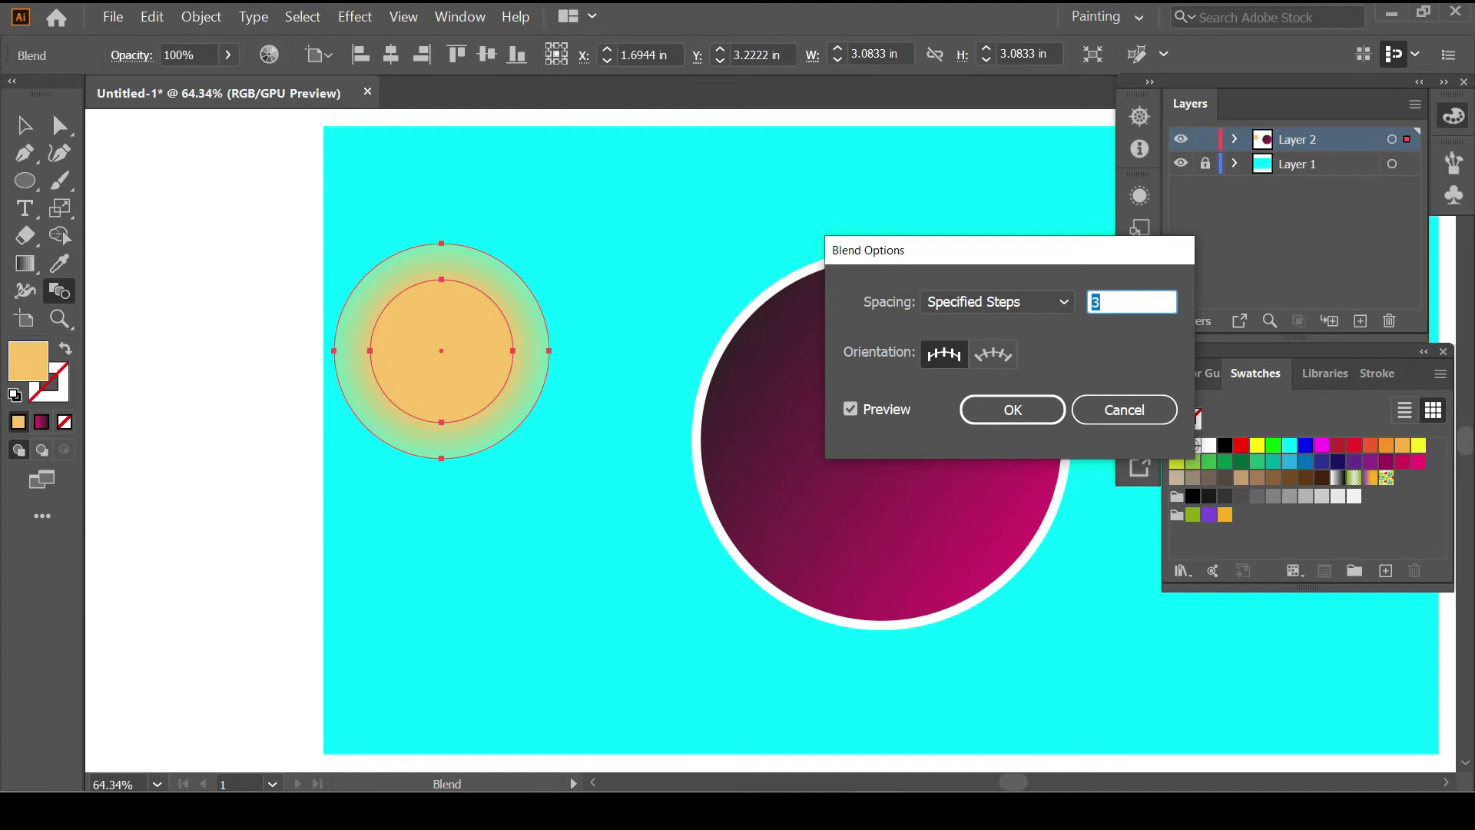
key("Return")
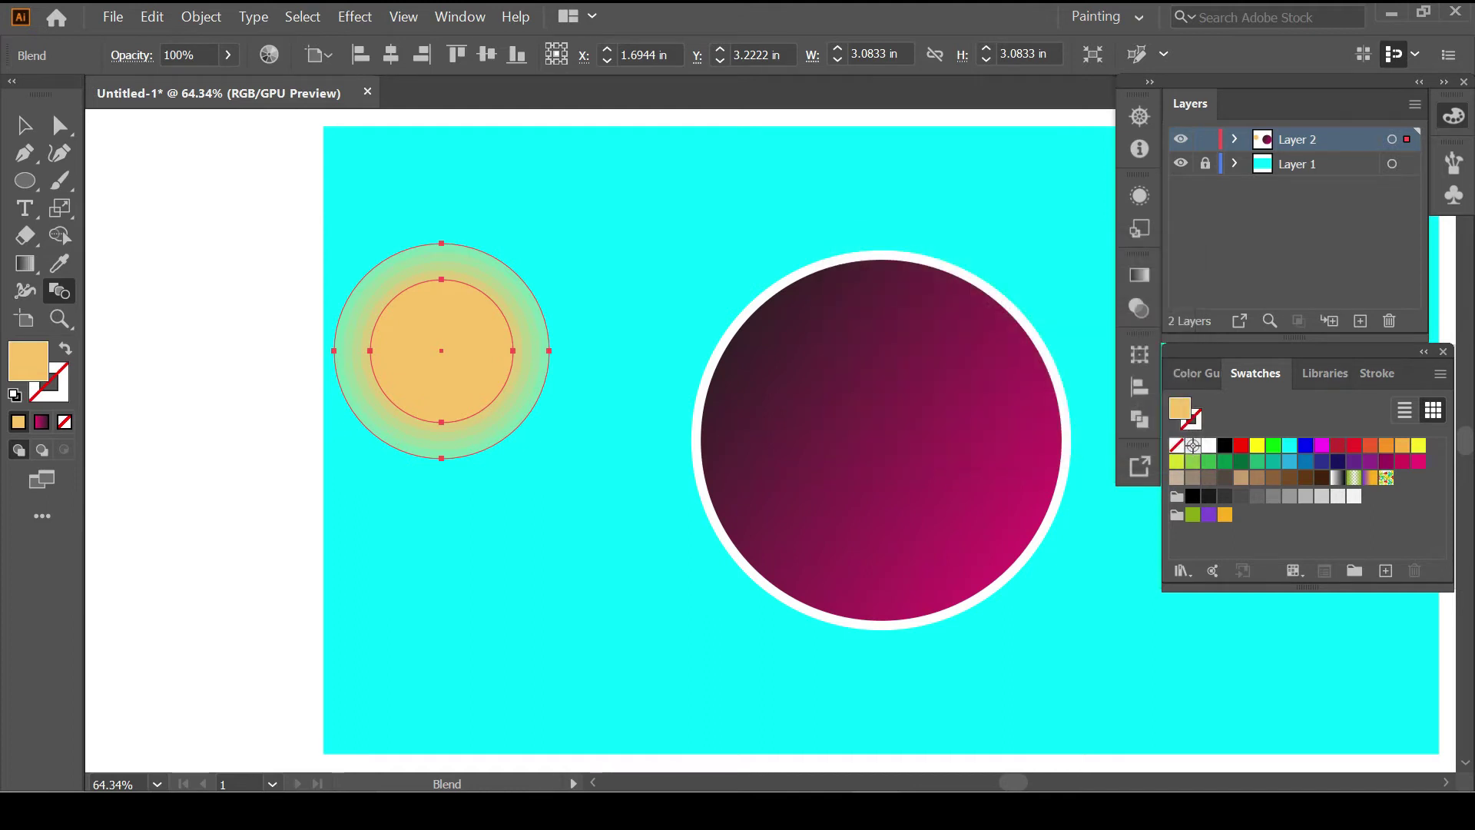
Expand the orange blend into separate shapes
key("v")
left_click(201, 17)
left_click(224, 215)
left_click(636, 523)
Duplicate the magenta gradient circle so the copy overlaps the orange planet
left_click(182, 208)
left_click_drag(879, 438, 520, 396)
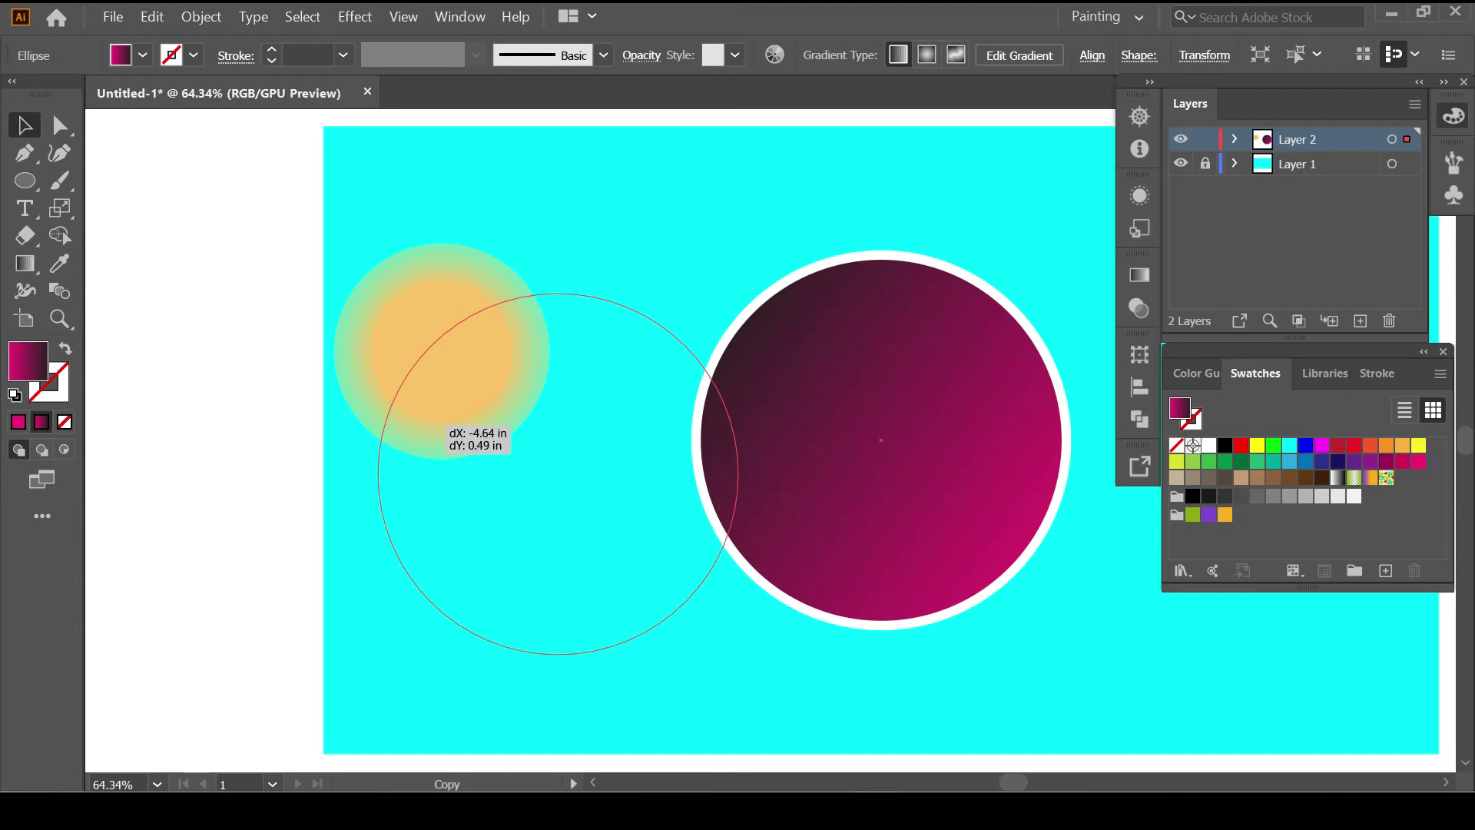
left_click_drag(406, 348, 440, 423)
Trim away the orange planet outside the magenta circle with Shape Builder
left_click(441, 361, "ctrl")
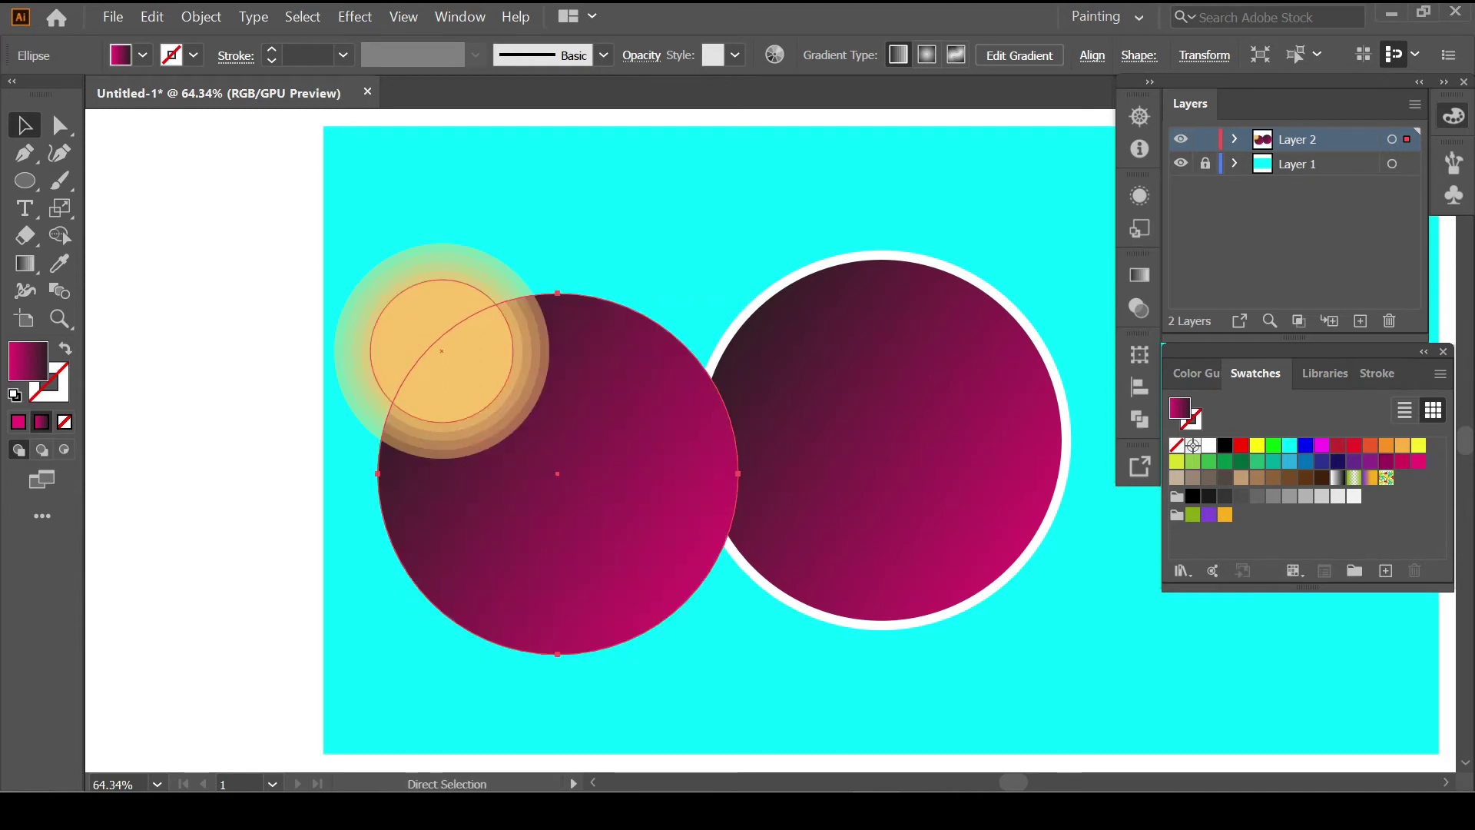
left_click_drag(365, 225, 382, 261)
key("shift+m")
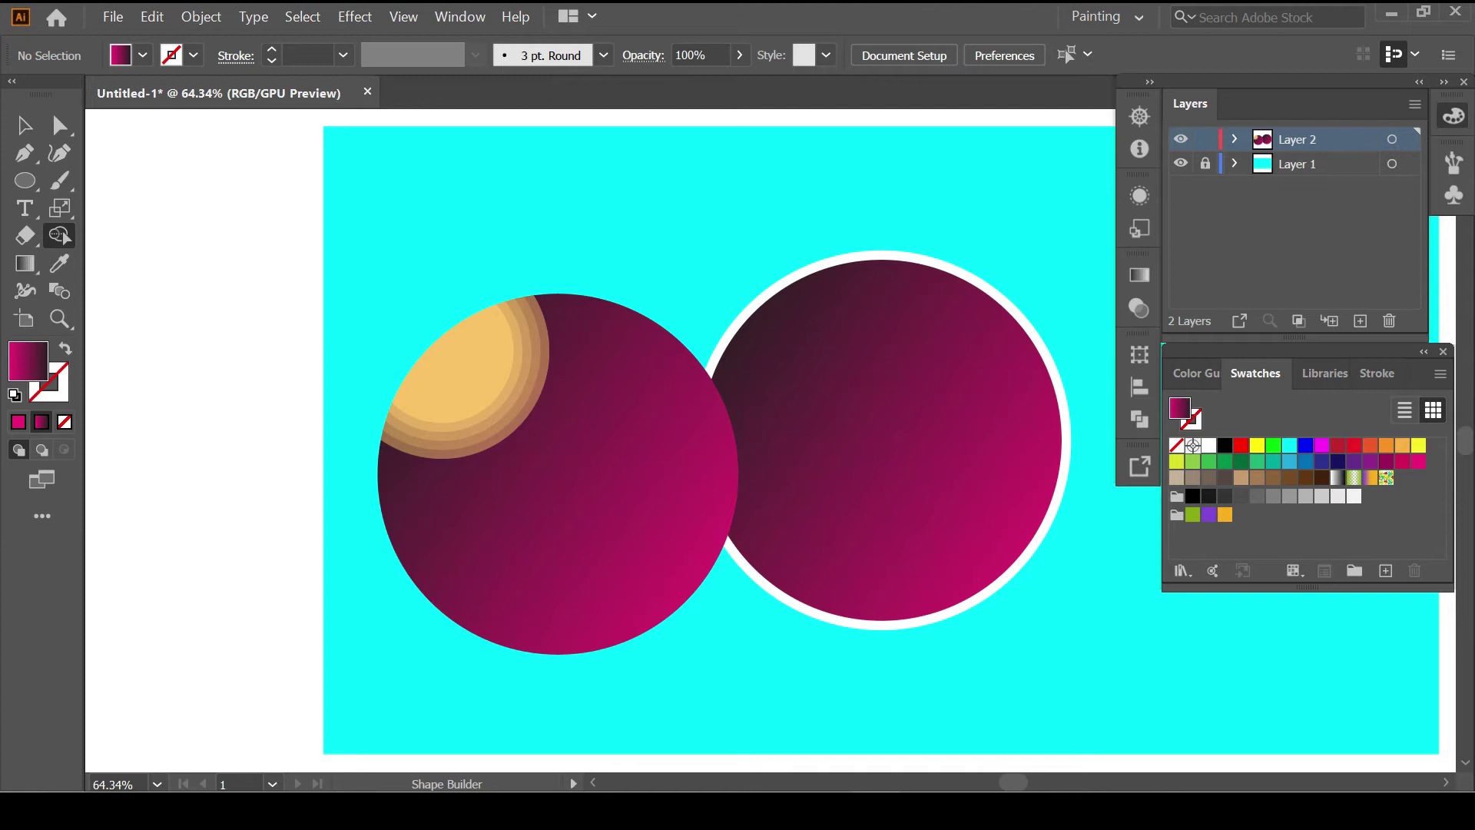
key("v")
left_click(453, 369)
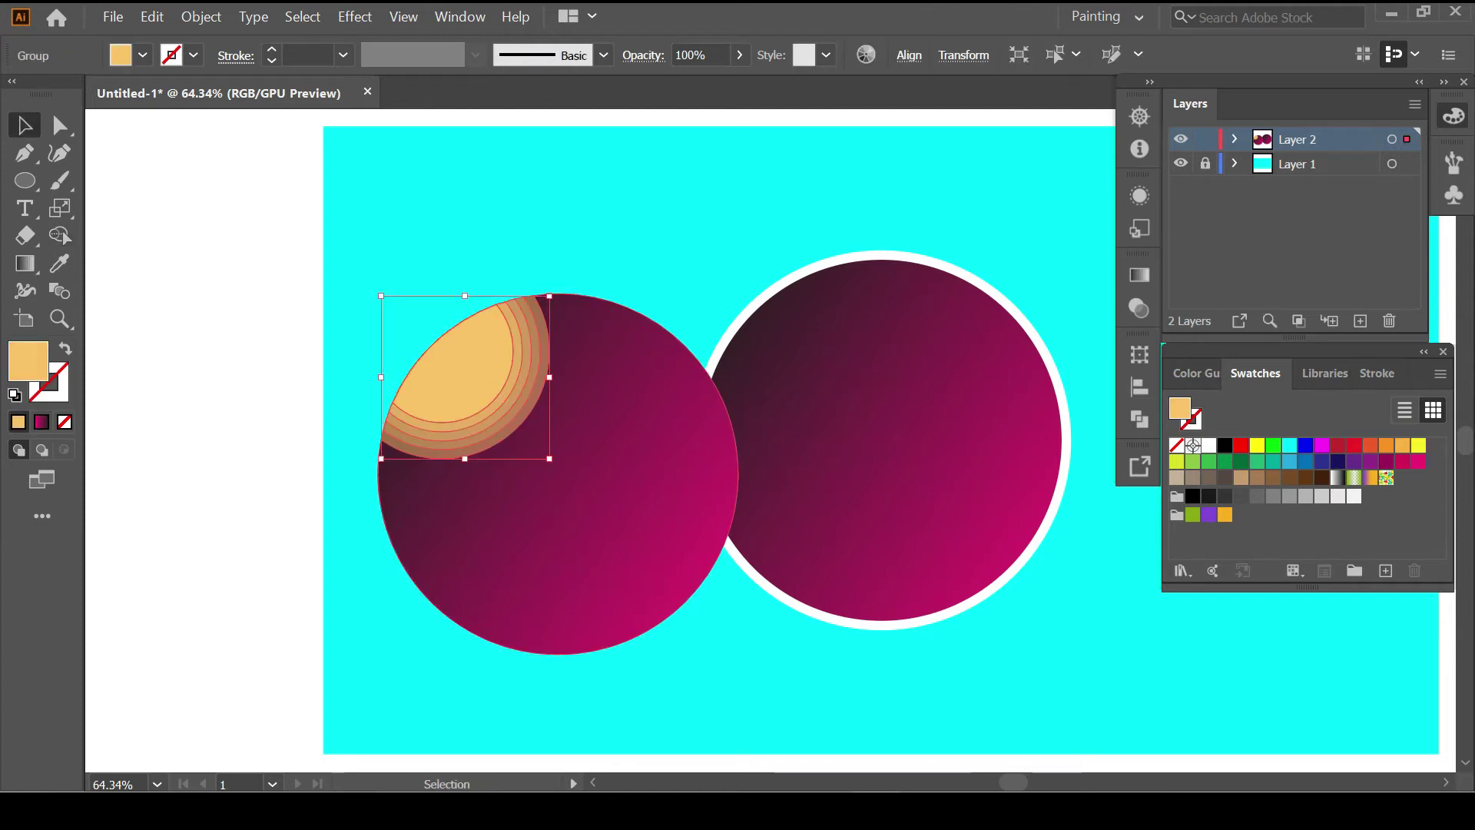
left_click(615, 538, "shift")
Delete the original gradient circle, group the rest, and move it inside the white rim
key("ctrl+1")
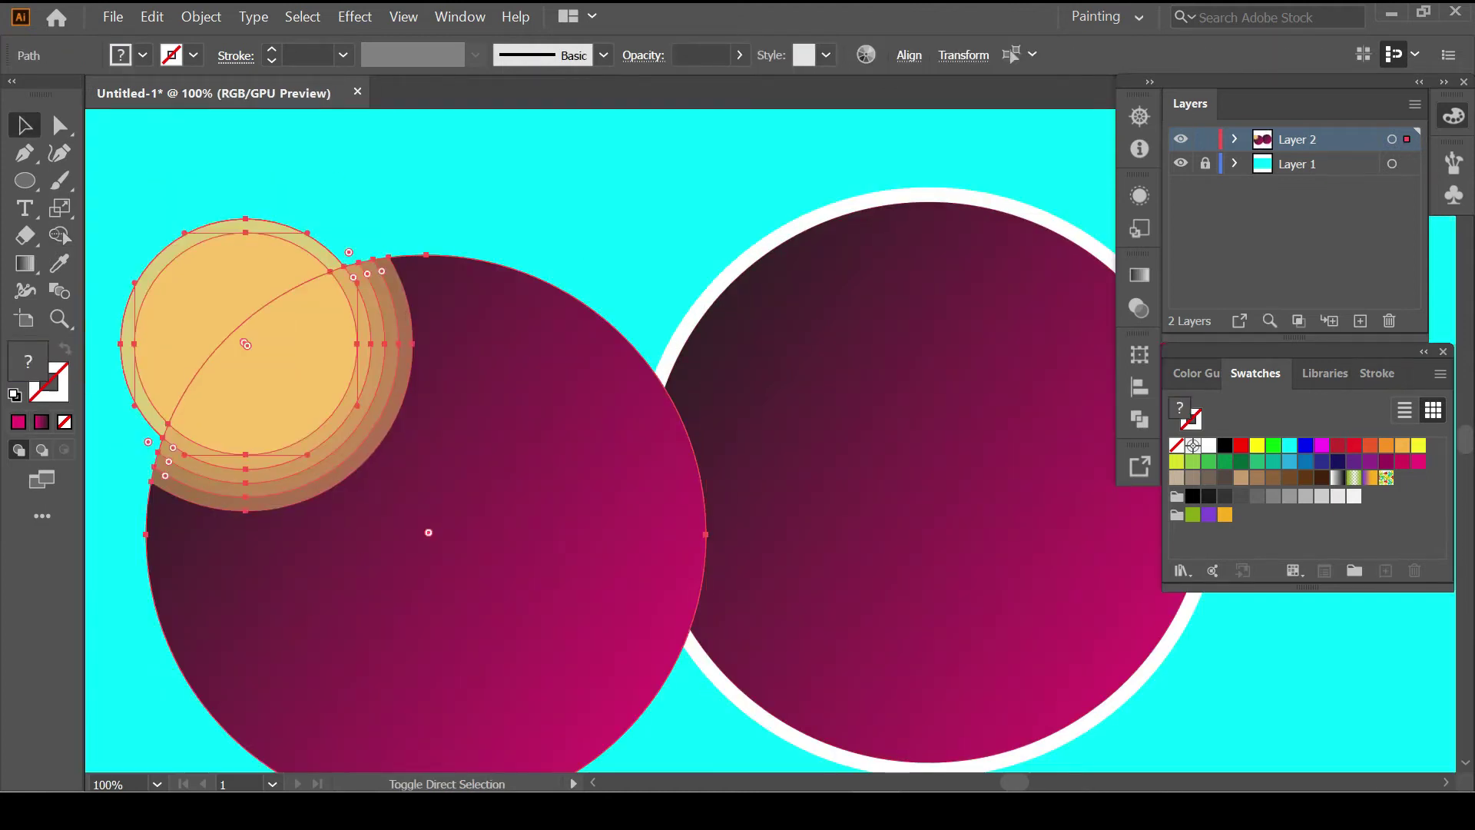
left_click(928, 482)
key("Delete")
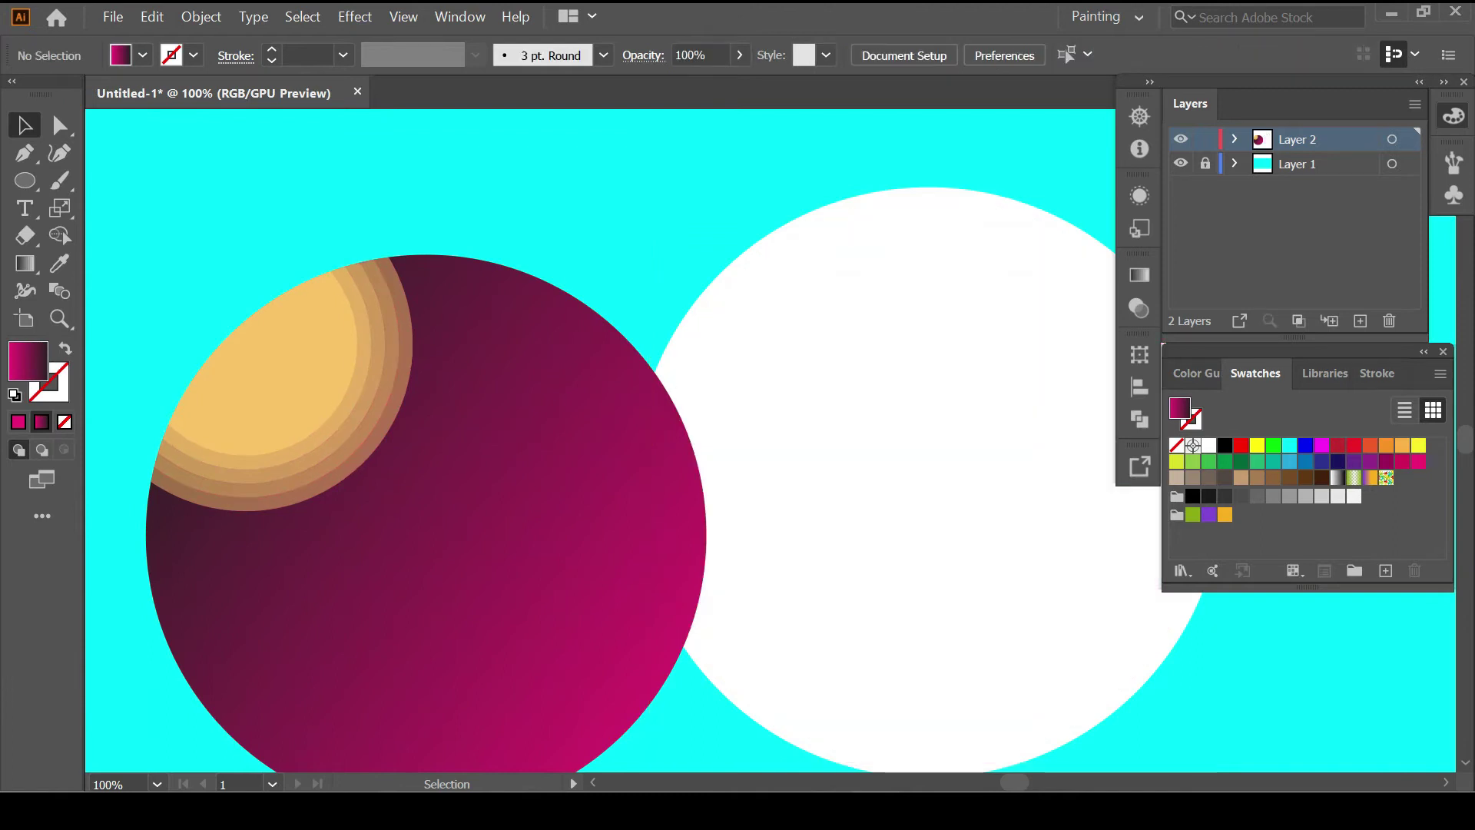
key("ctrl+a")
right_click(405, 205)
left_click(442, 307)
left_click_drag(425, 535, 928, 482)
key("ctrl+shift+a")
scroll(768, 461, "right", 4)
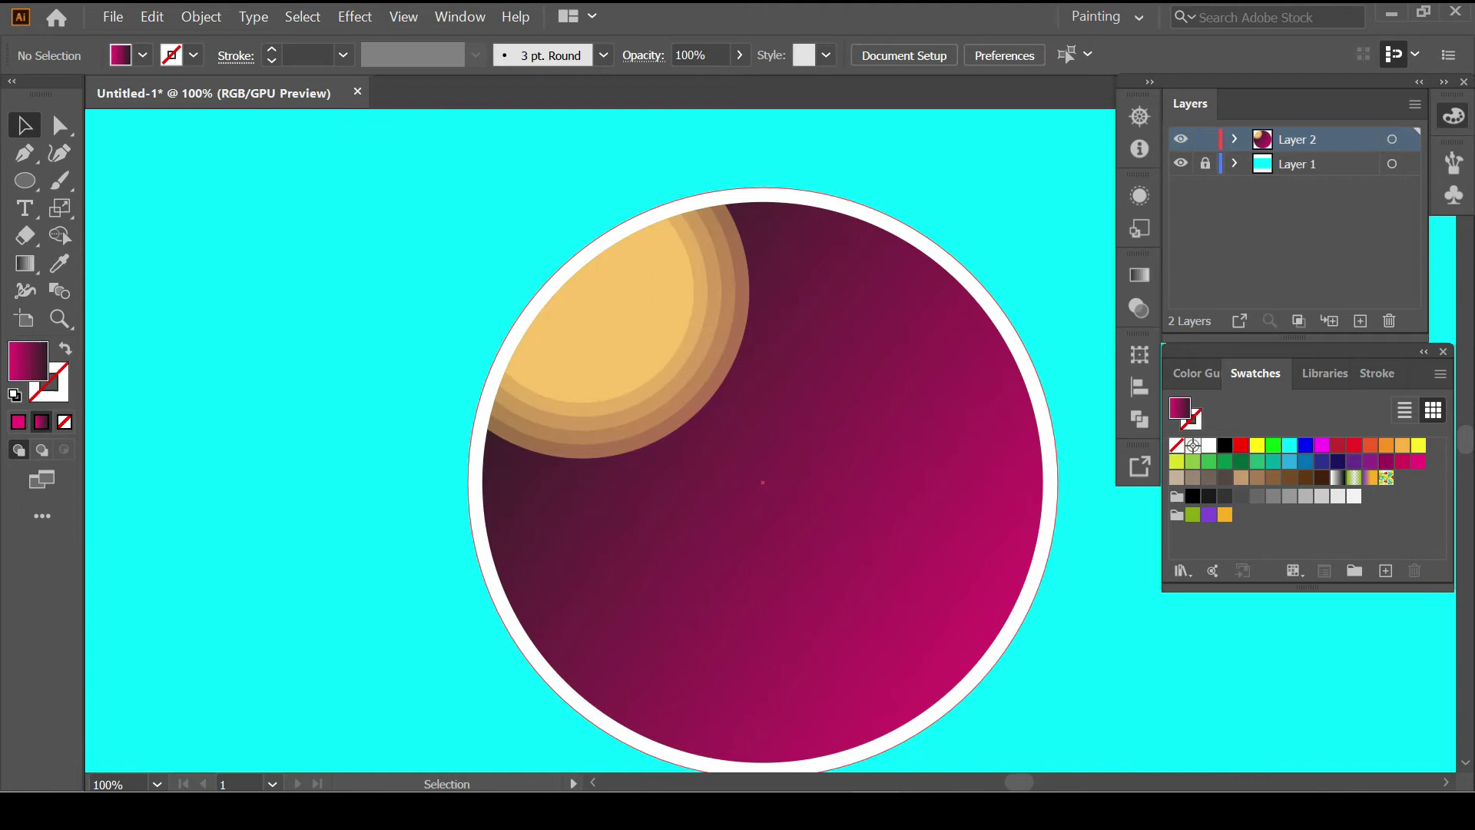
Draw a sphere in the lower right and run its gradient diagonally downward
key("l")
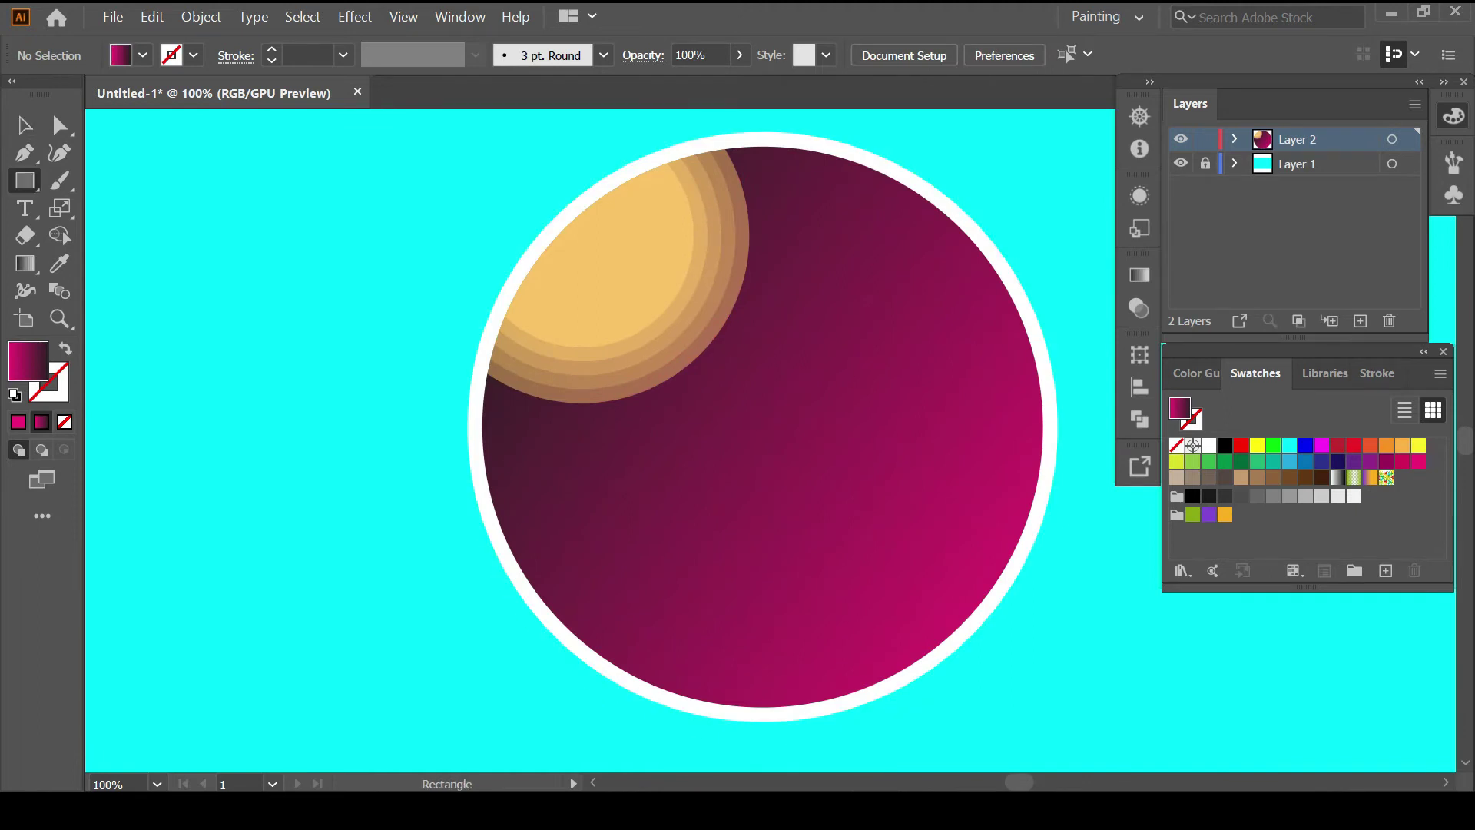
left_click_drag(768, 512, 892, 636)
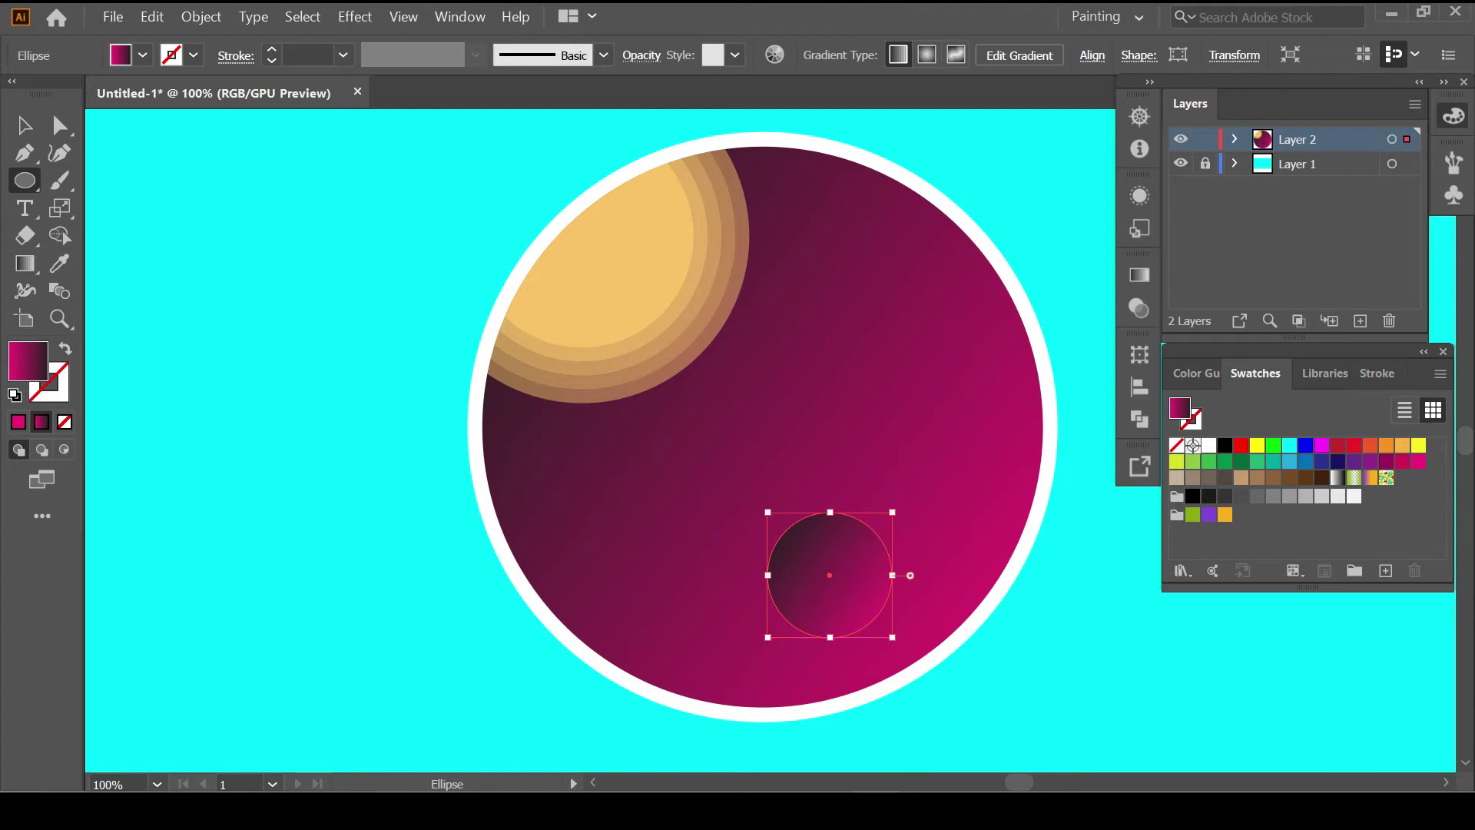
left_click_drag(730, 461, 889, 620)
key("g")
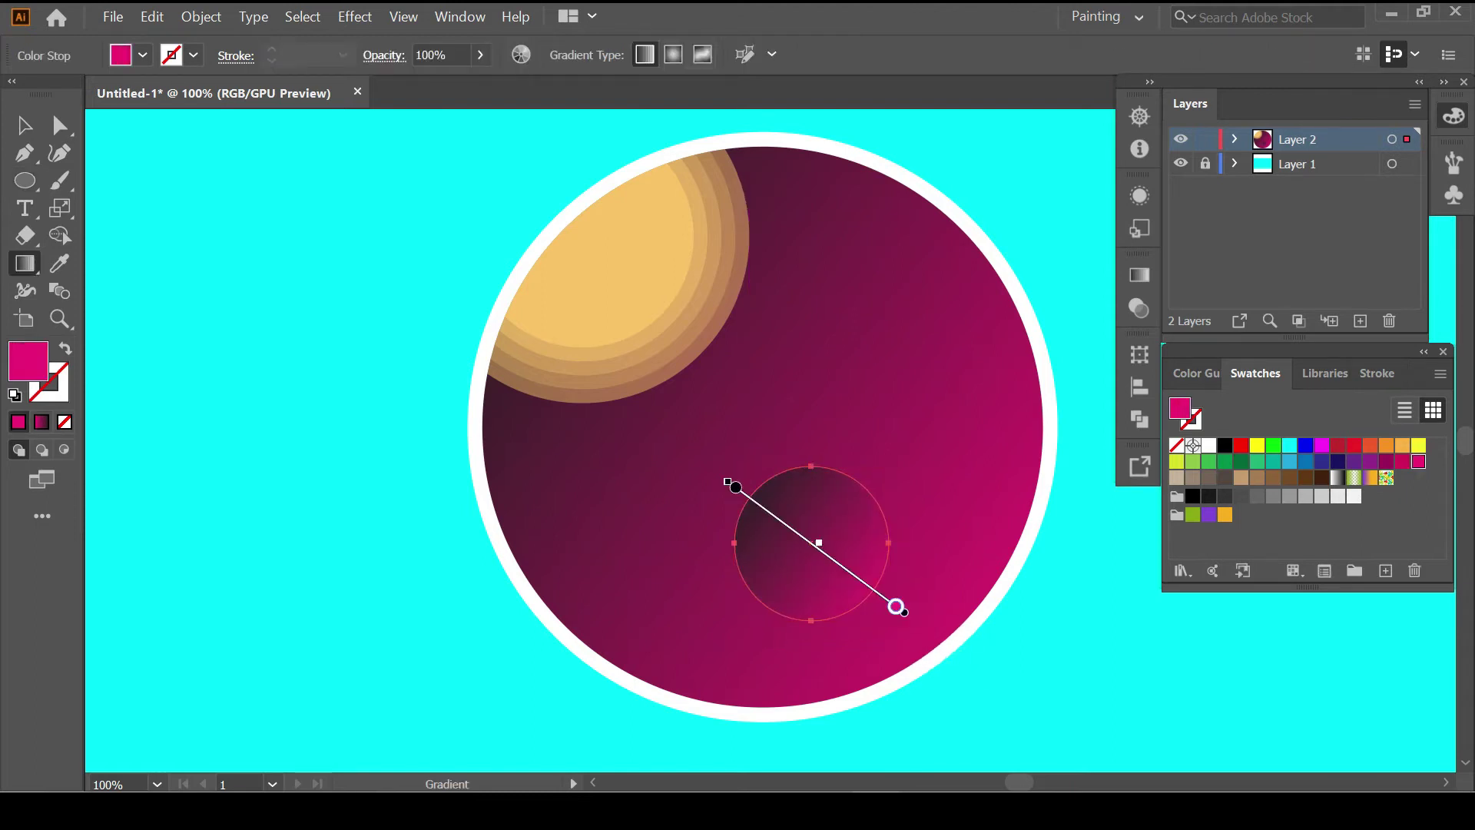
left_click_drag(722, 457, 880, 623)
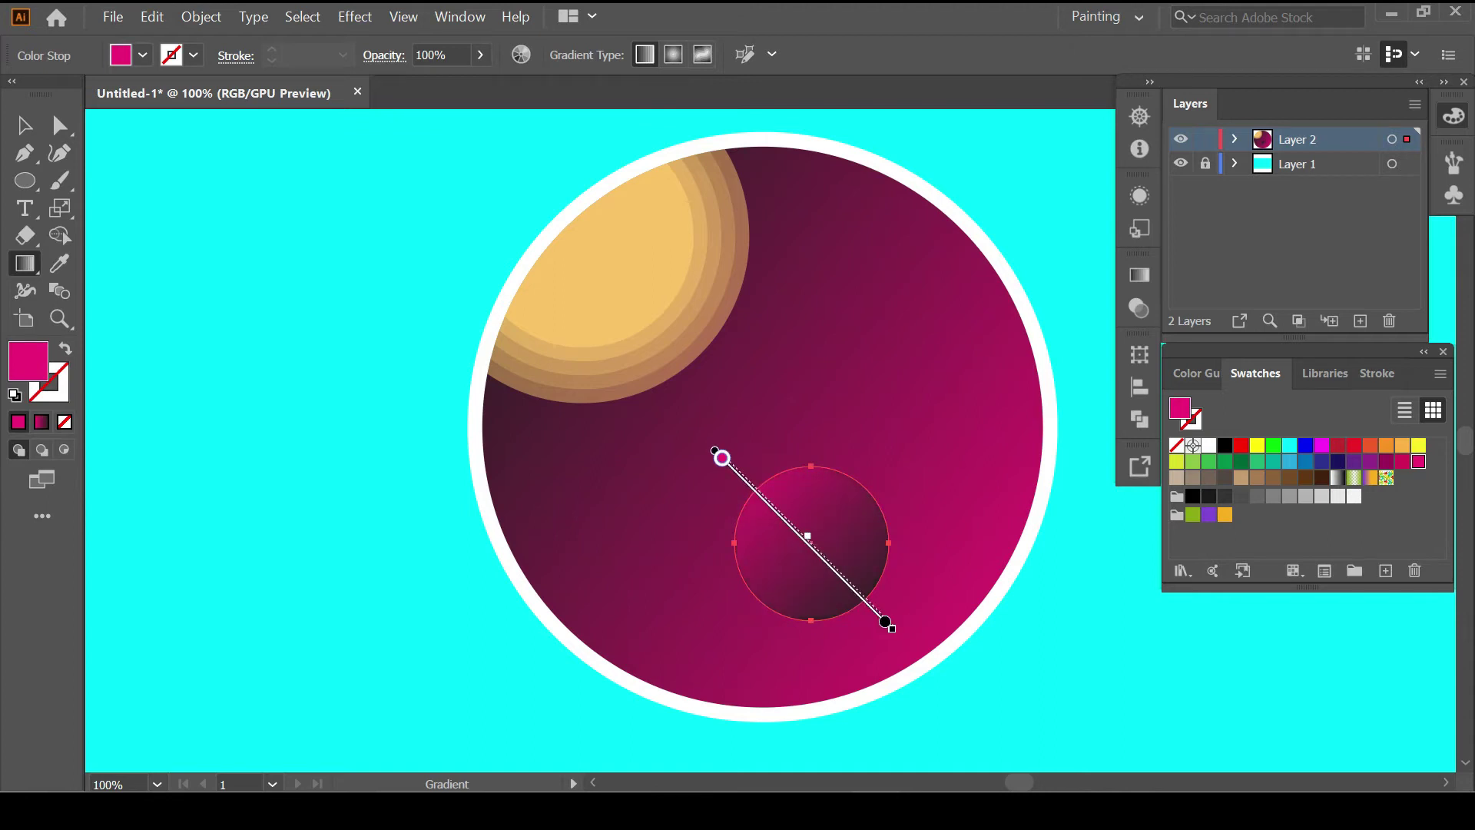
Draw a small circle near the big circle's right edge
key("ctrl+shift+a")
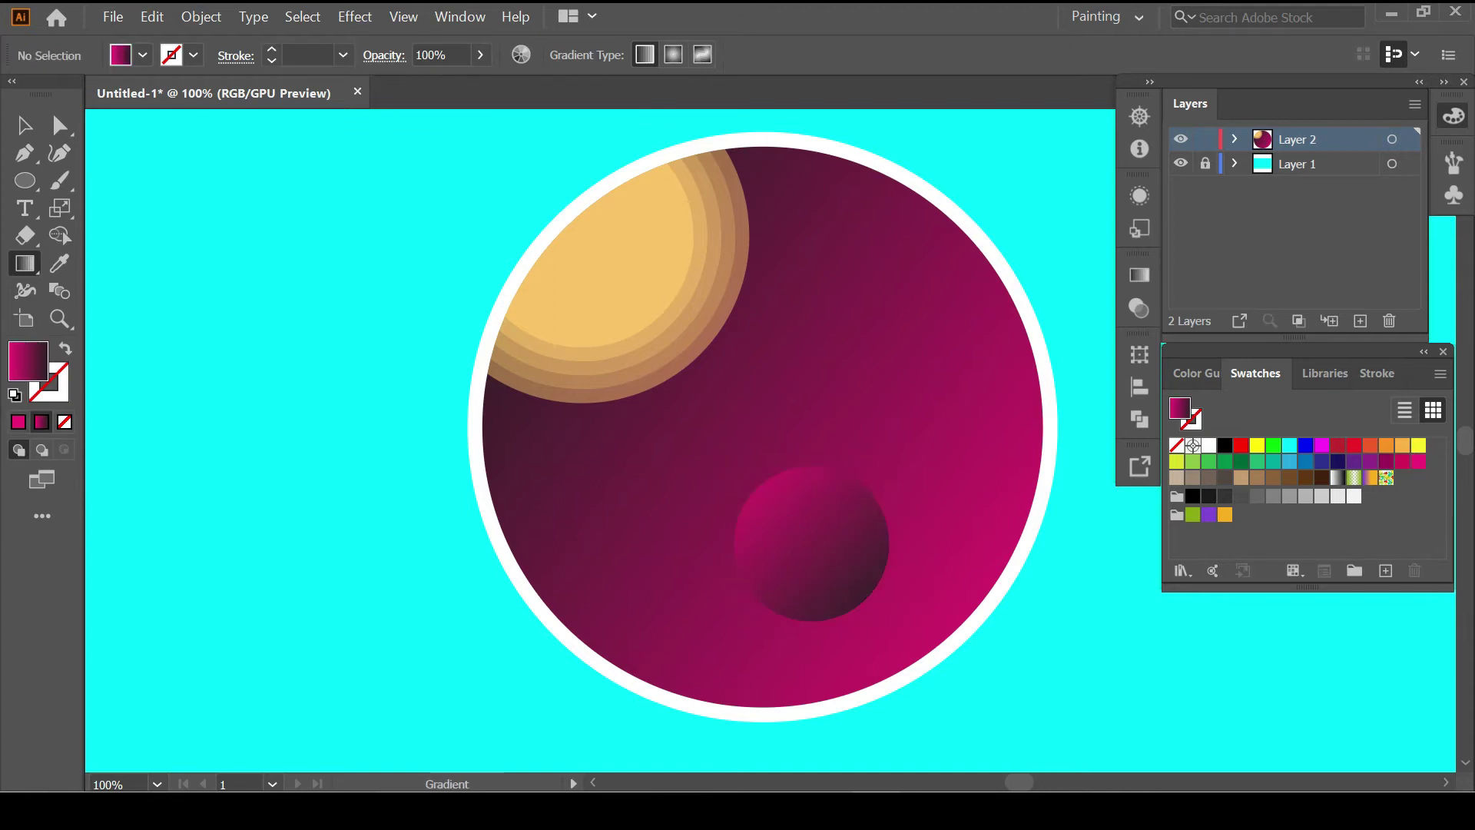
key("l")
mouse_move(925, 382)
left_mouse_down()
mouse_move(967, 424)
mouse_move(1002, 370)
mouse_move(988, 363)
left_mouse_up()
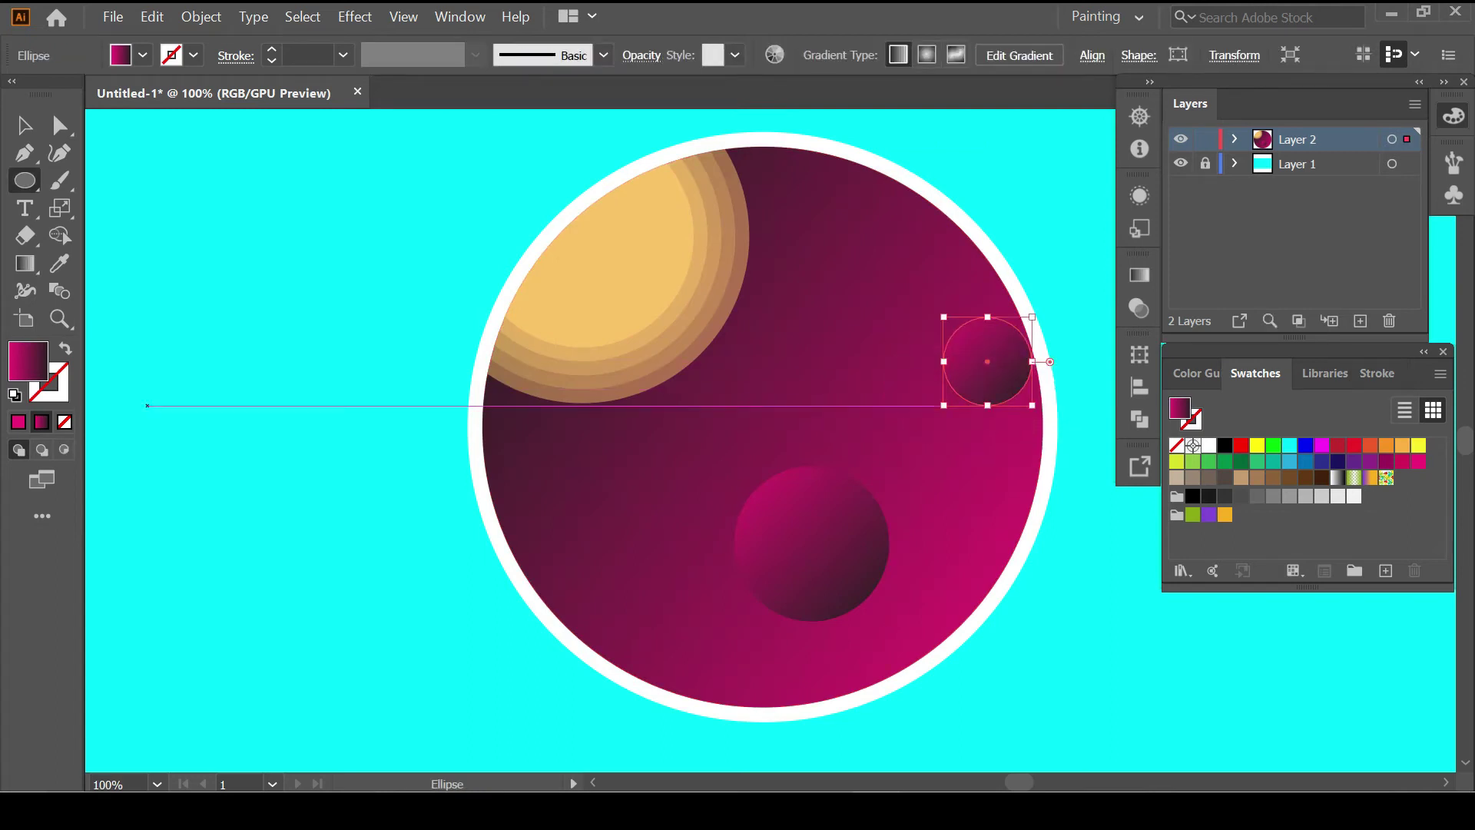
Set the small circle's starting gradient stop to orange
left_click(1139, 274)
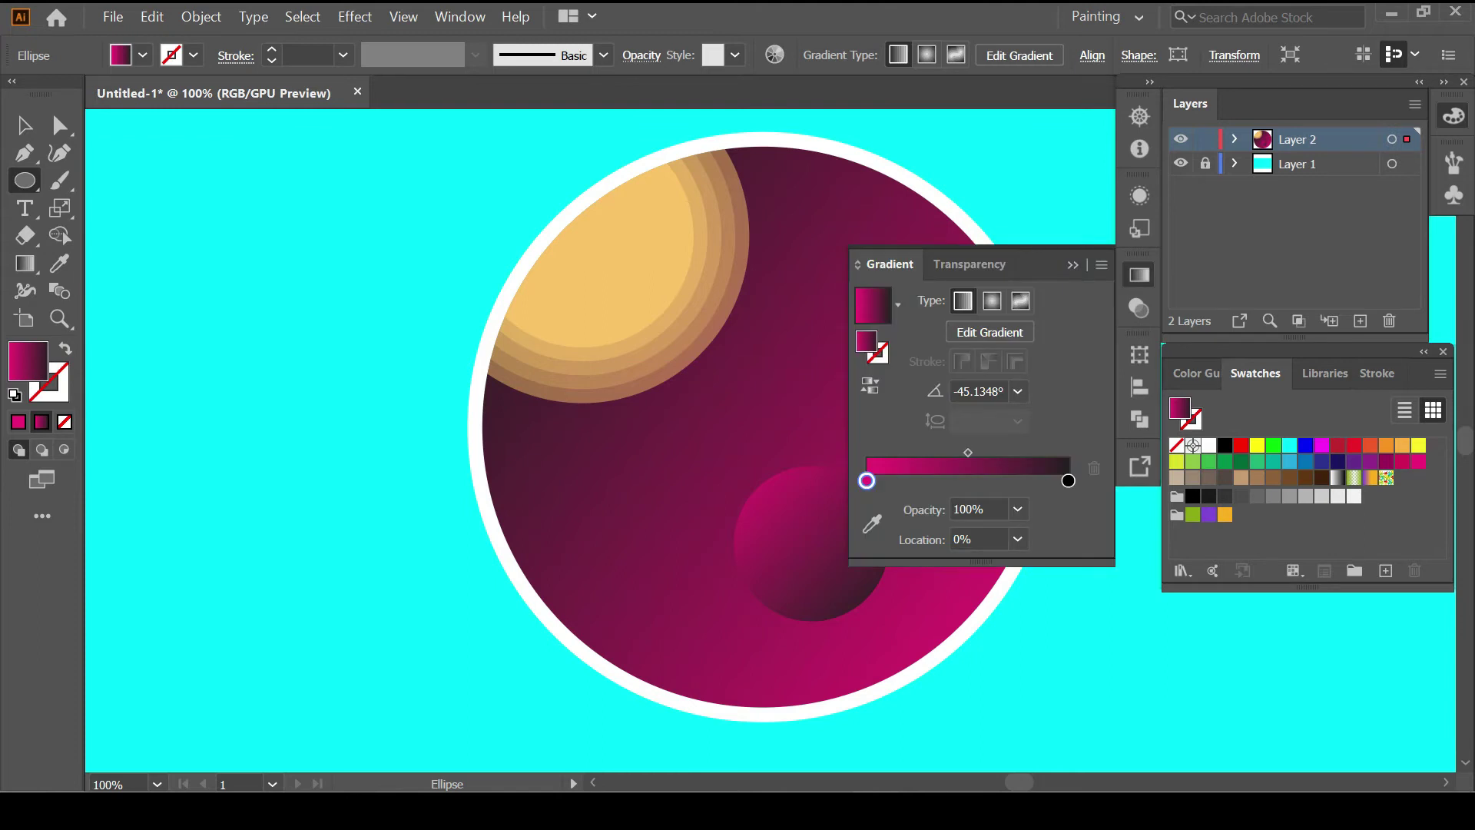
double_click(866, 480)
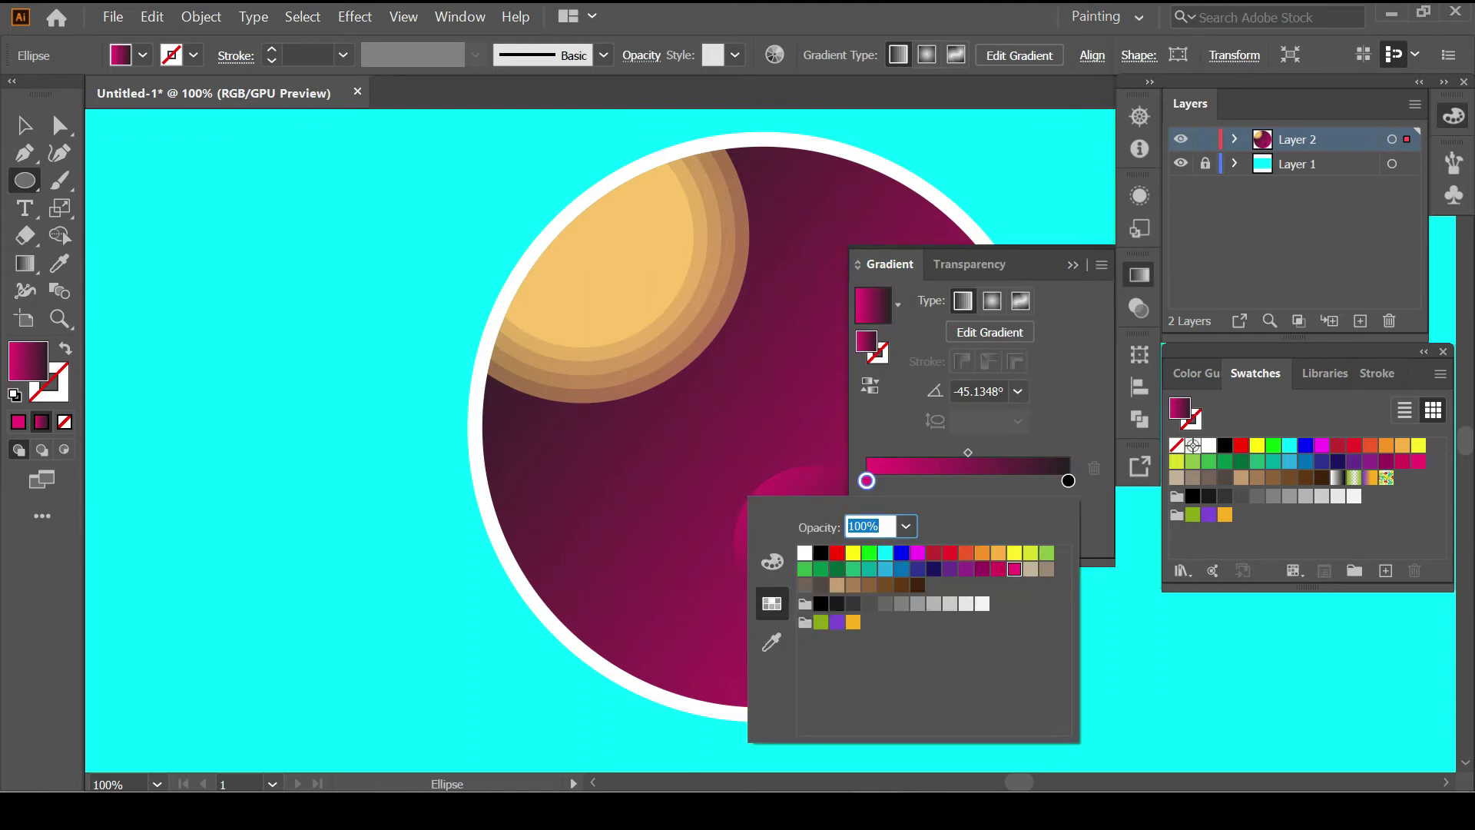
left_click(1225, 514)
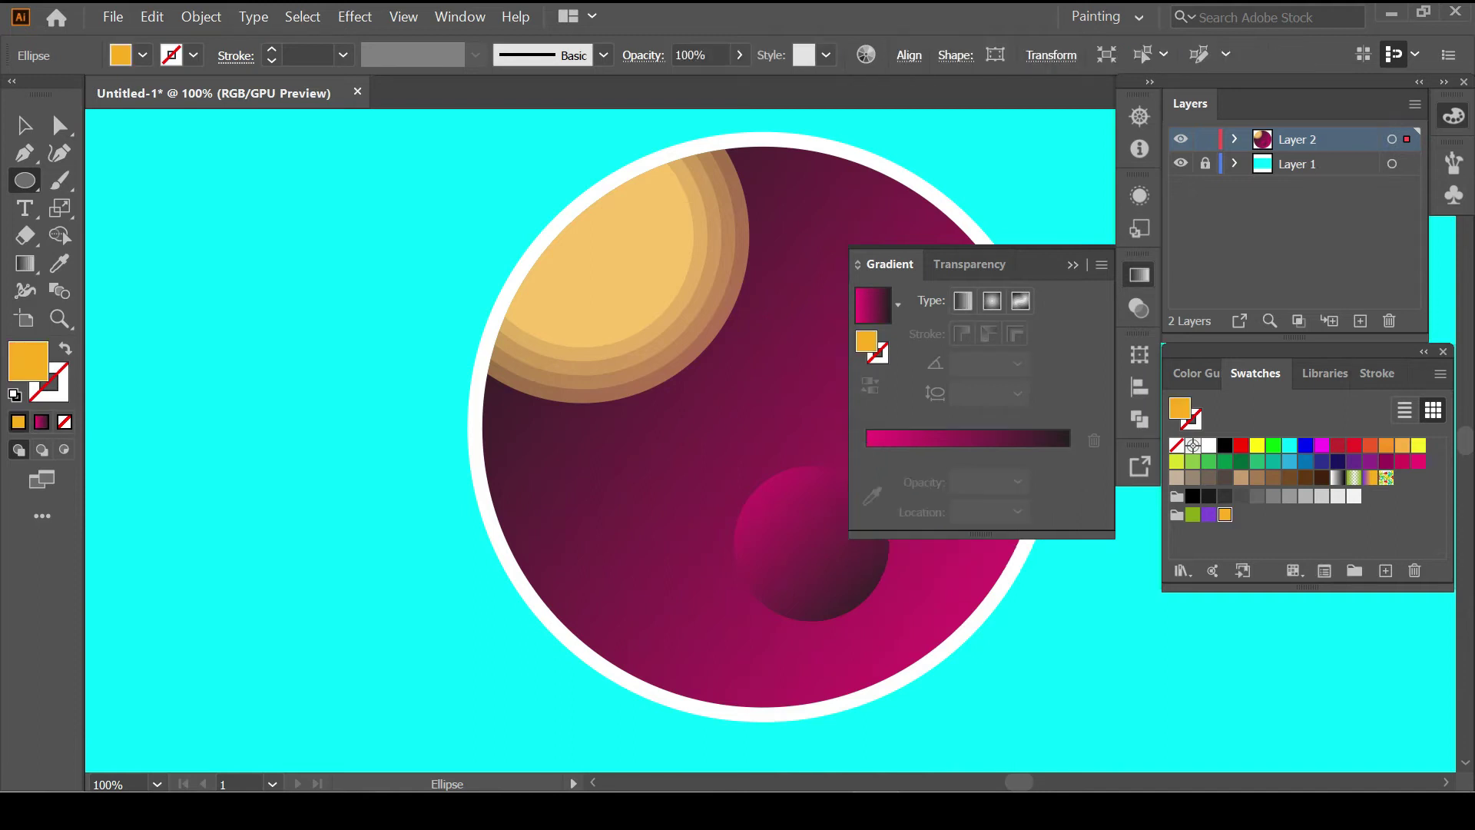
key("ctrl+z")
double_click(867, 480)
key("Escape")
left_click(871, 524)
left_click(1225, 514)
key("Escape")
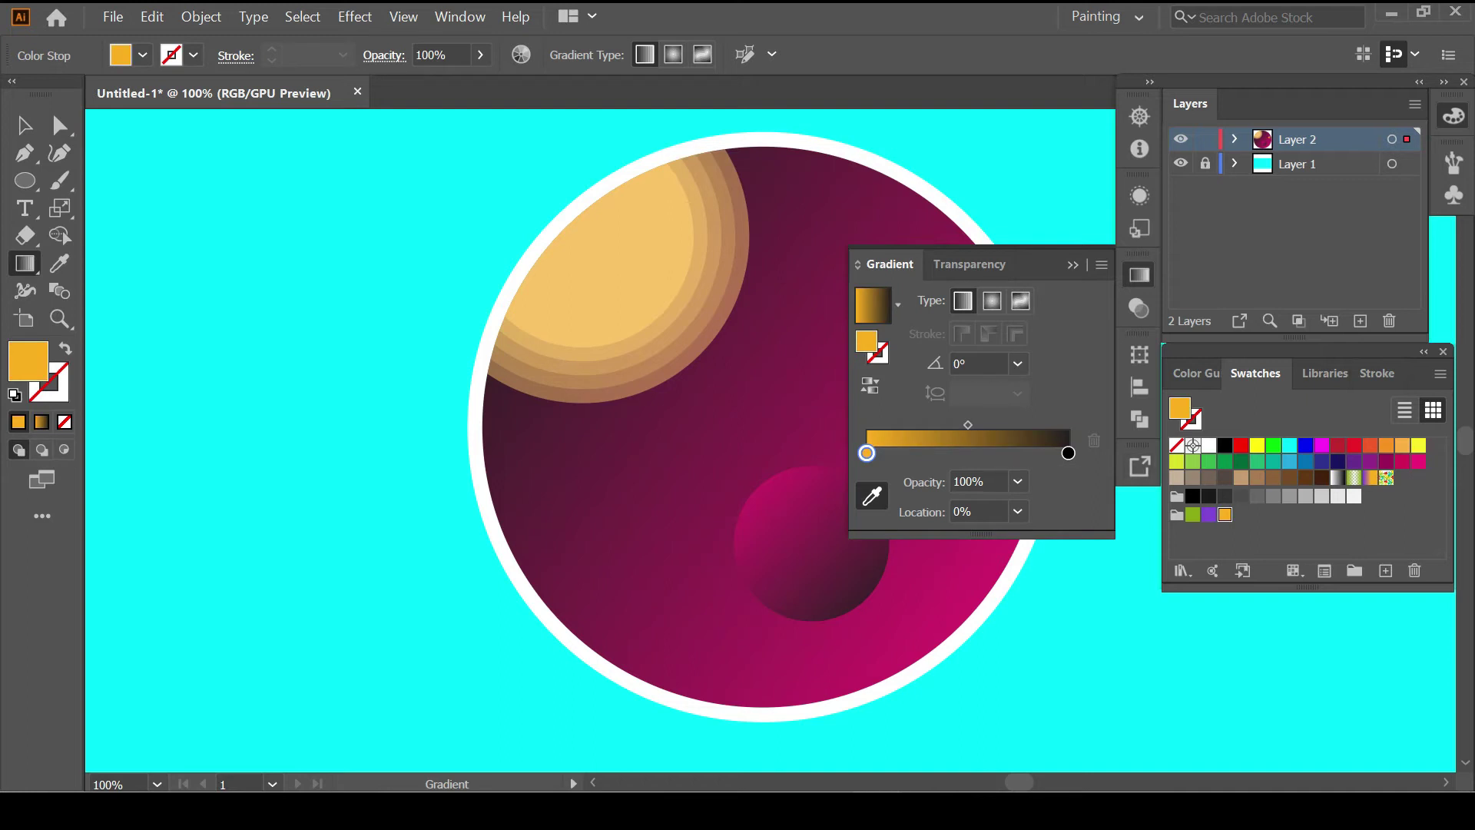
Make the end stop dark magenta and add a bright red middle stop
double_click(1068, 453)
left_click(982, 541)
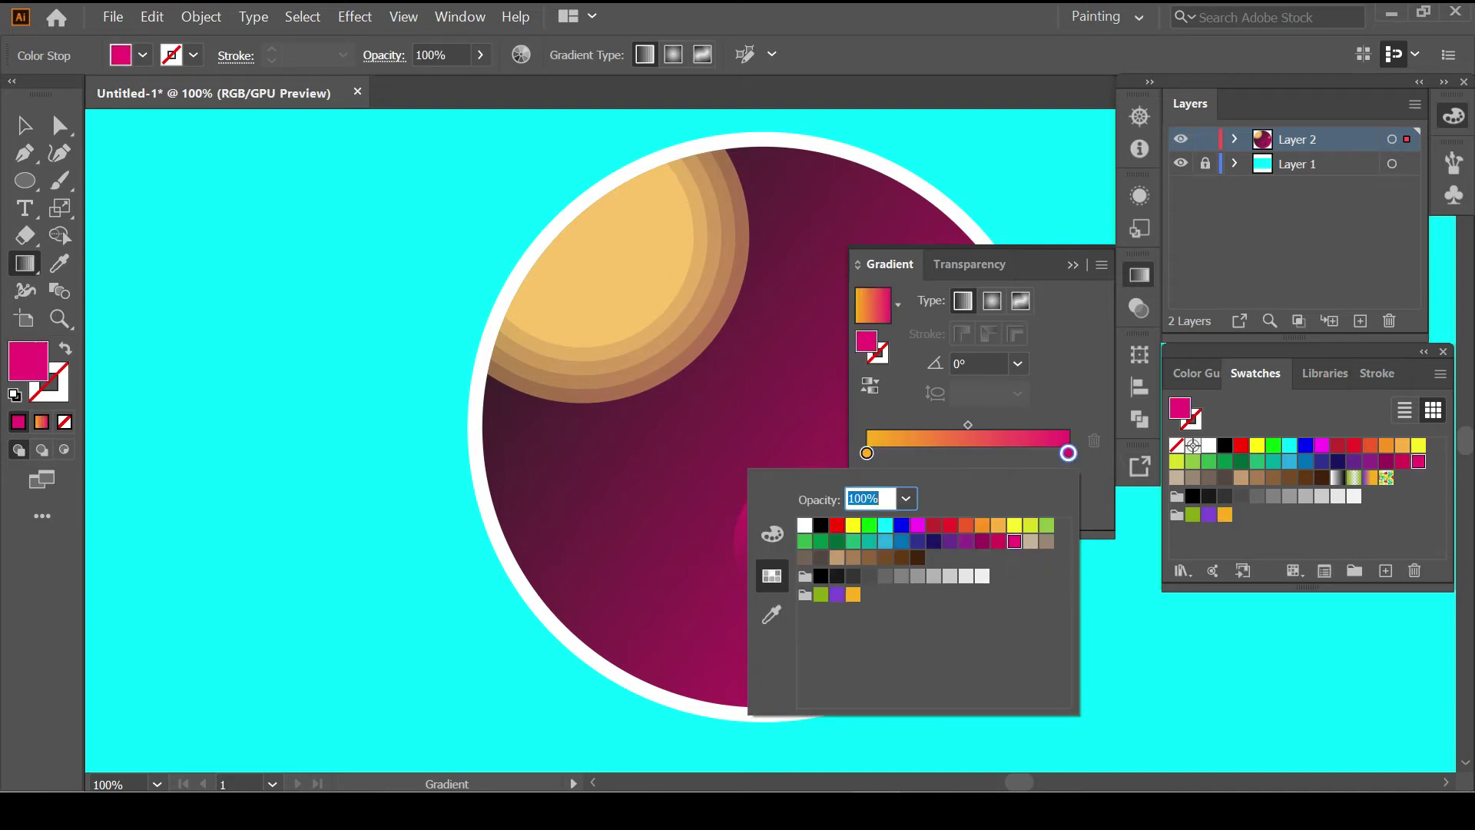
key("Escape")
double_click(972, 452)
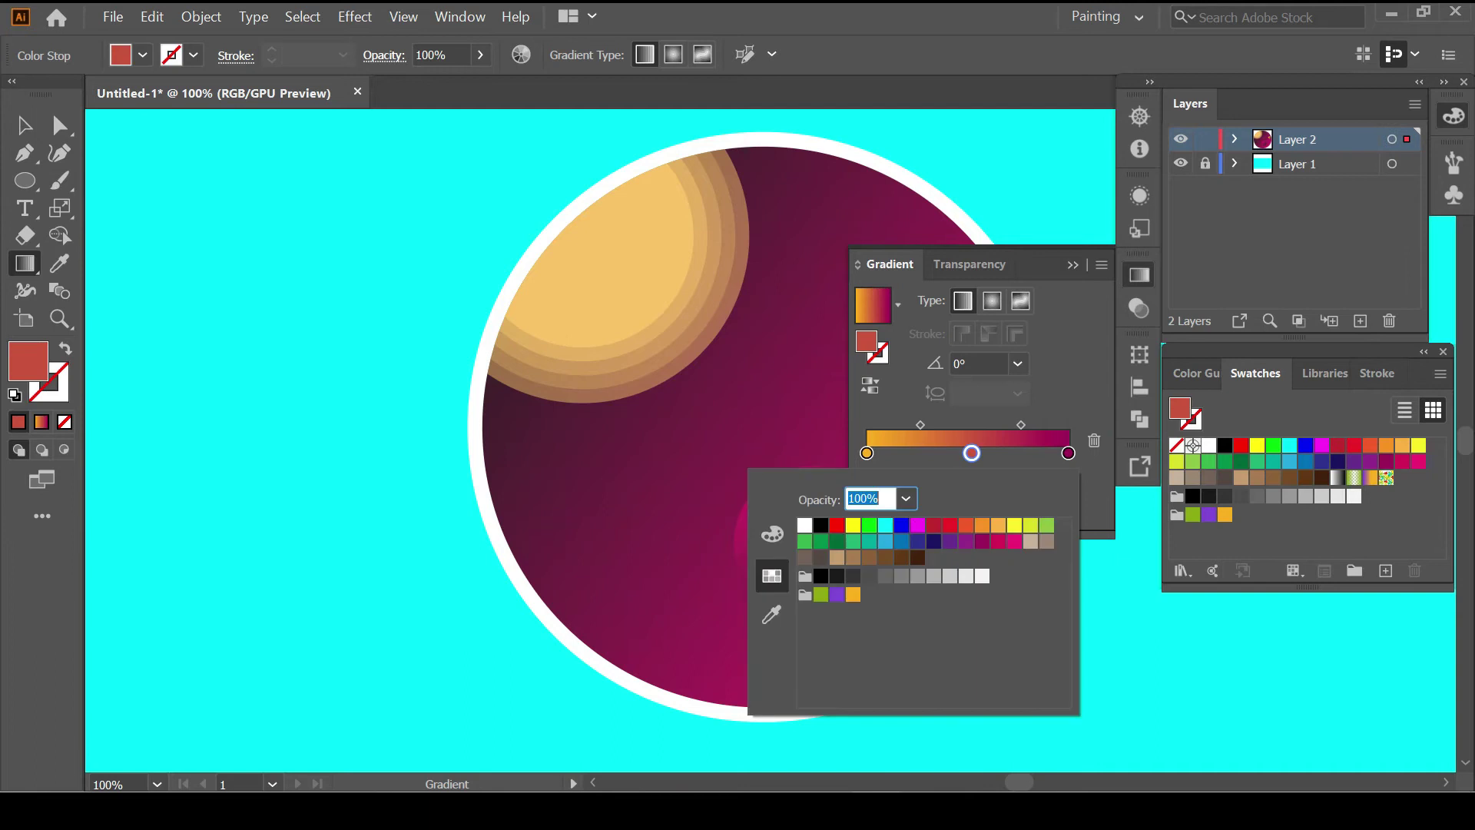
left_click(836, 524)
key("Escape")
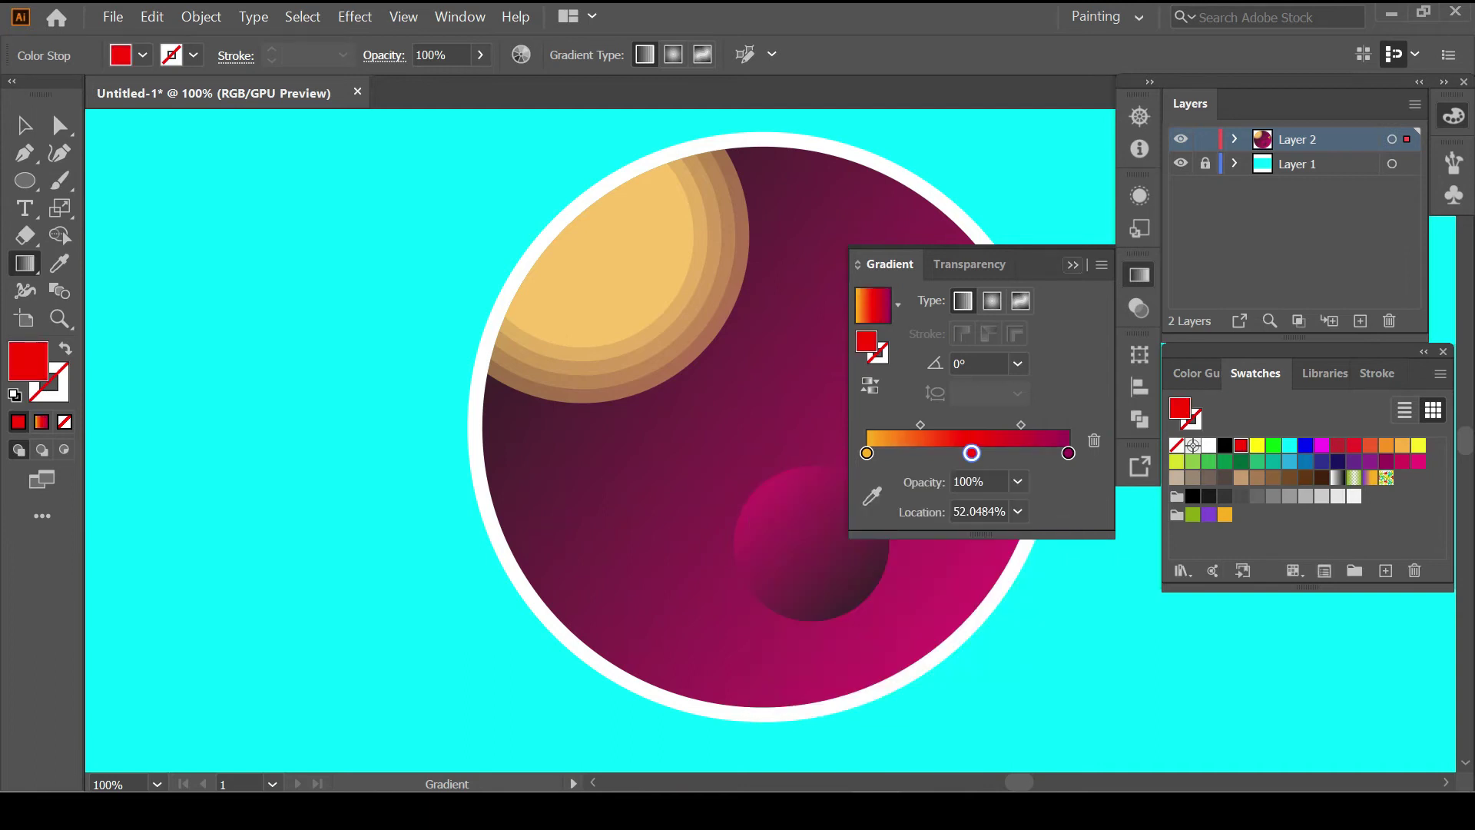
Angle the orange-to-red gradient diagonally downward across the small circle
left_click(1139, 275)
left_click_drag(938, 307, 1064, 430)
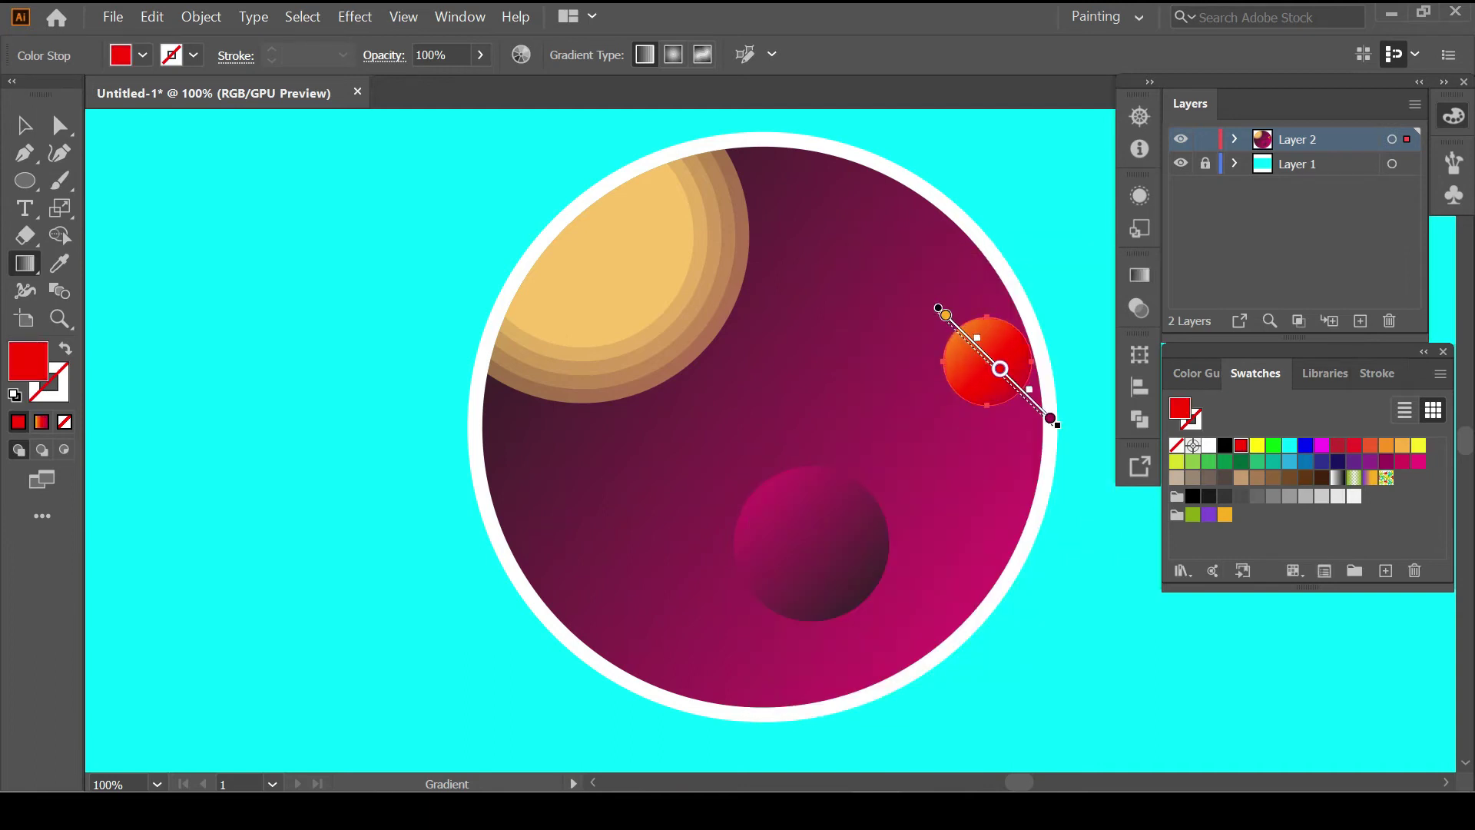
key("ctrl+shift+a")
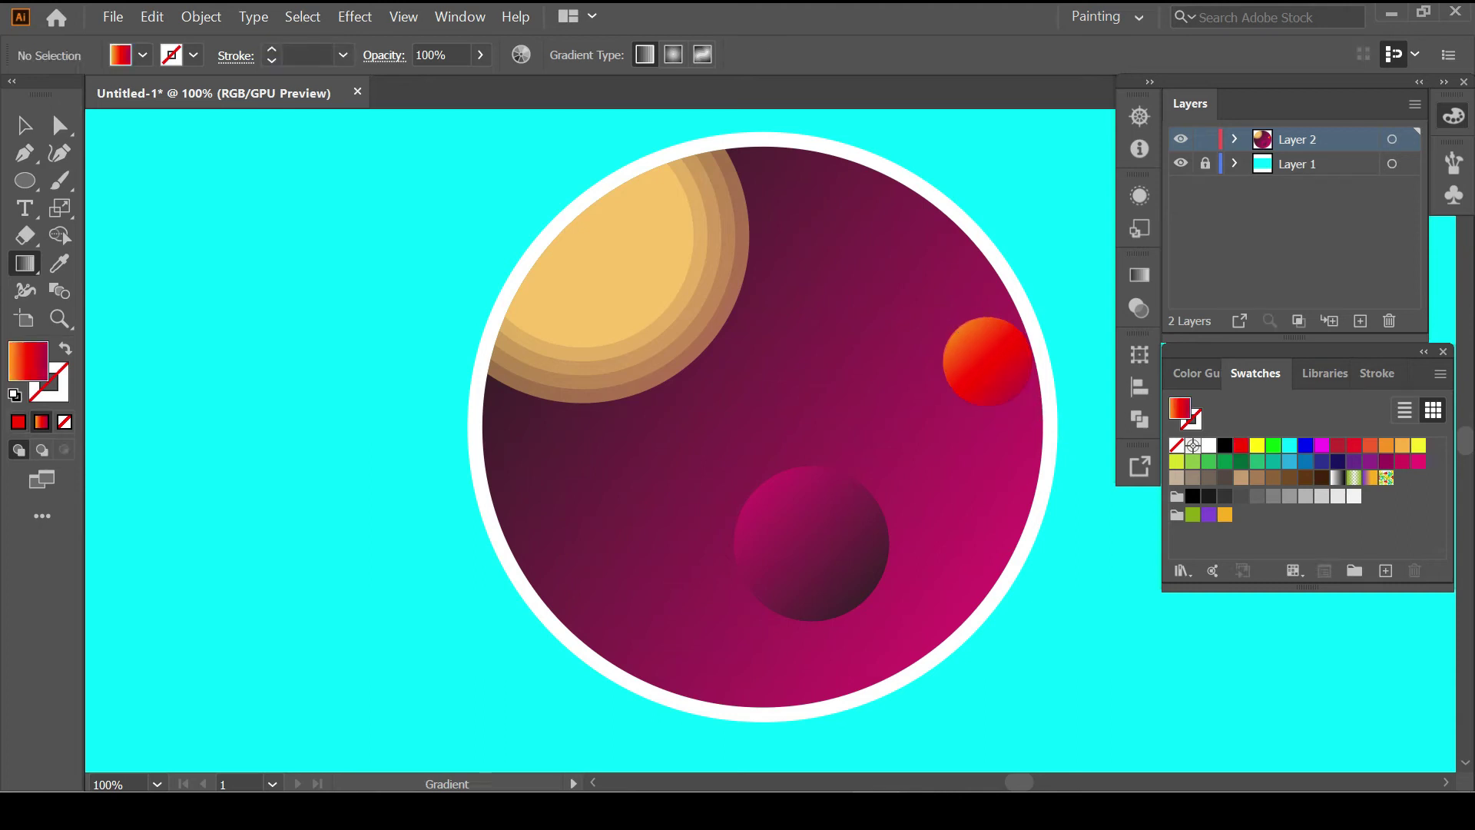
Draw a small circle near the top and give it a green-to-light-blue gradient
key("l")
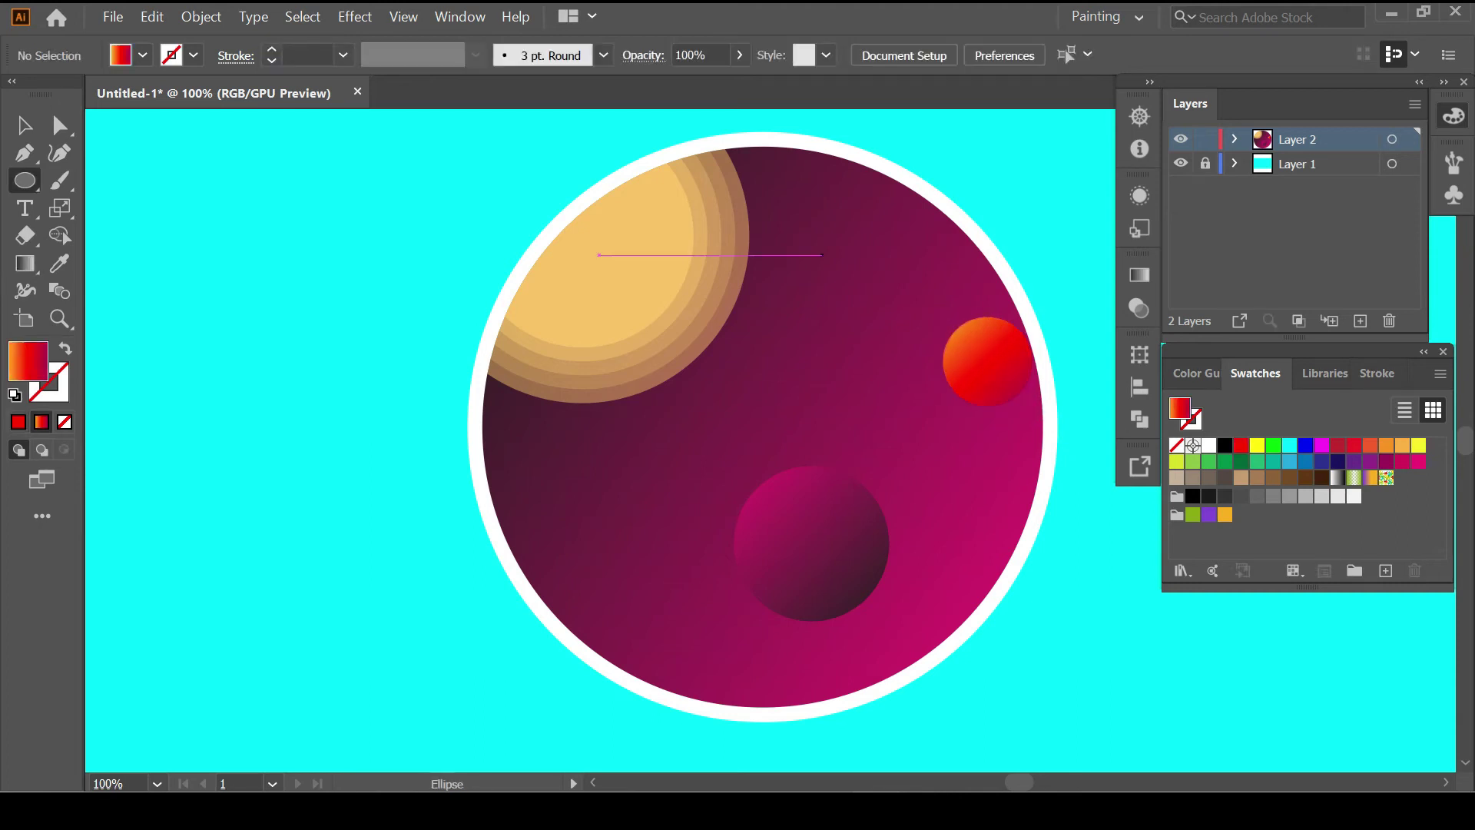
left_click_drag(844, 219, 902, 276)
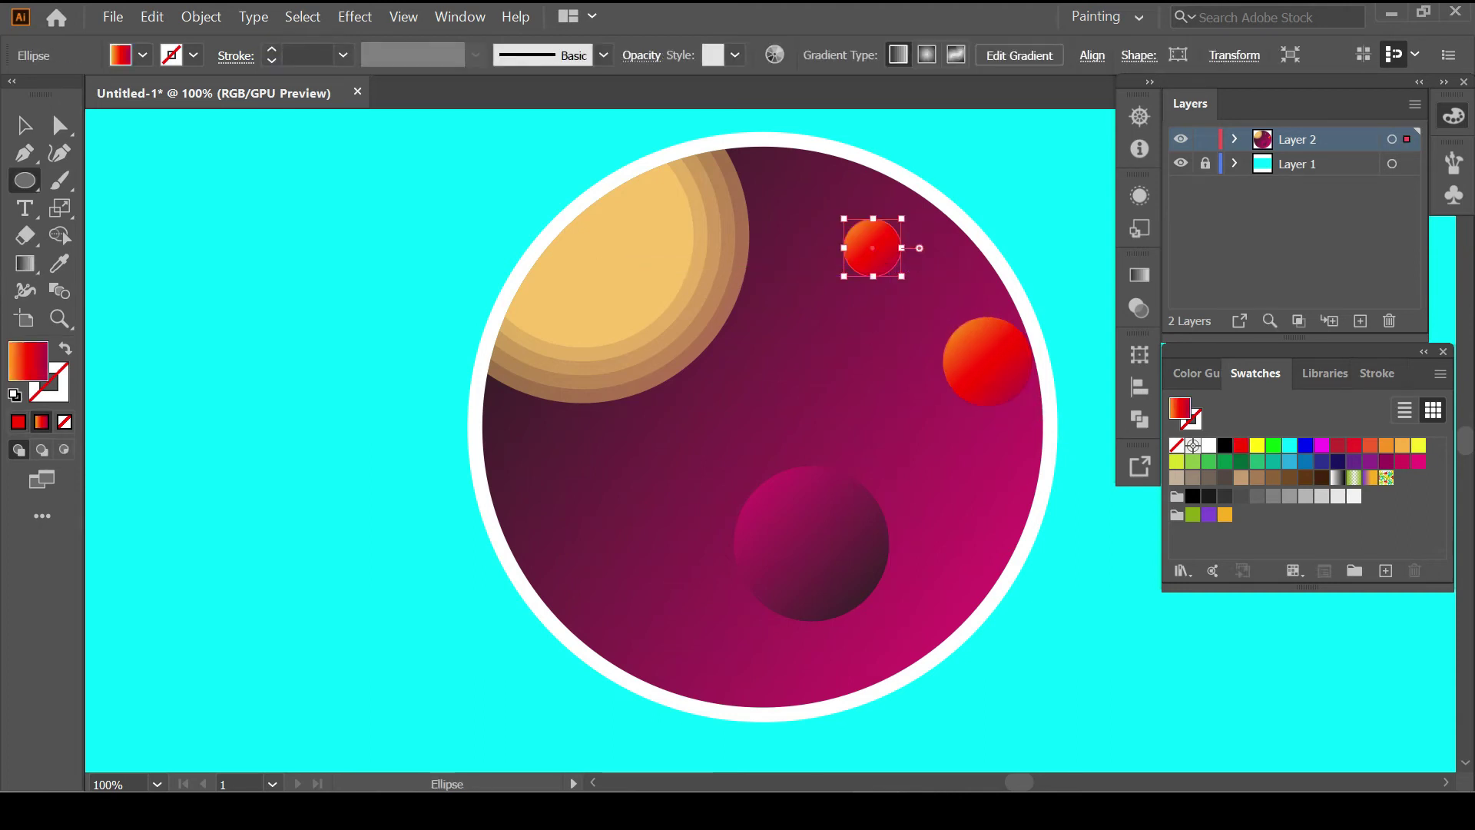
left_click(1140, 274)
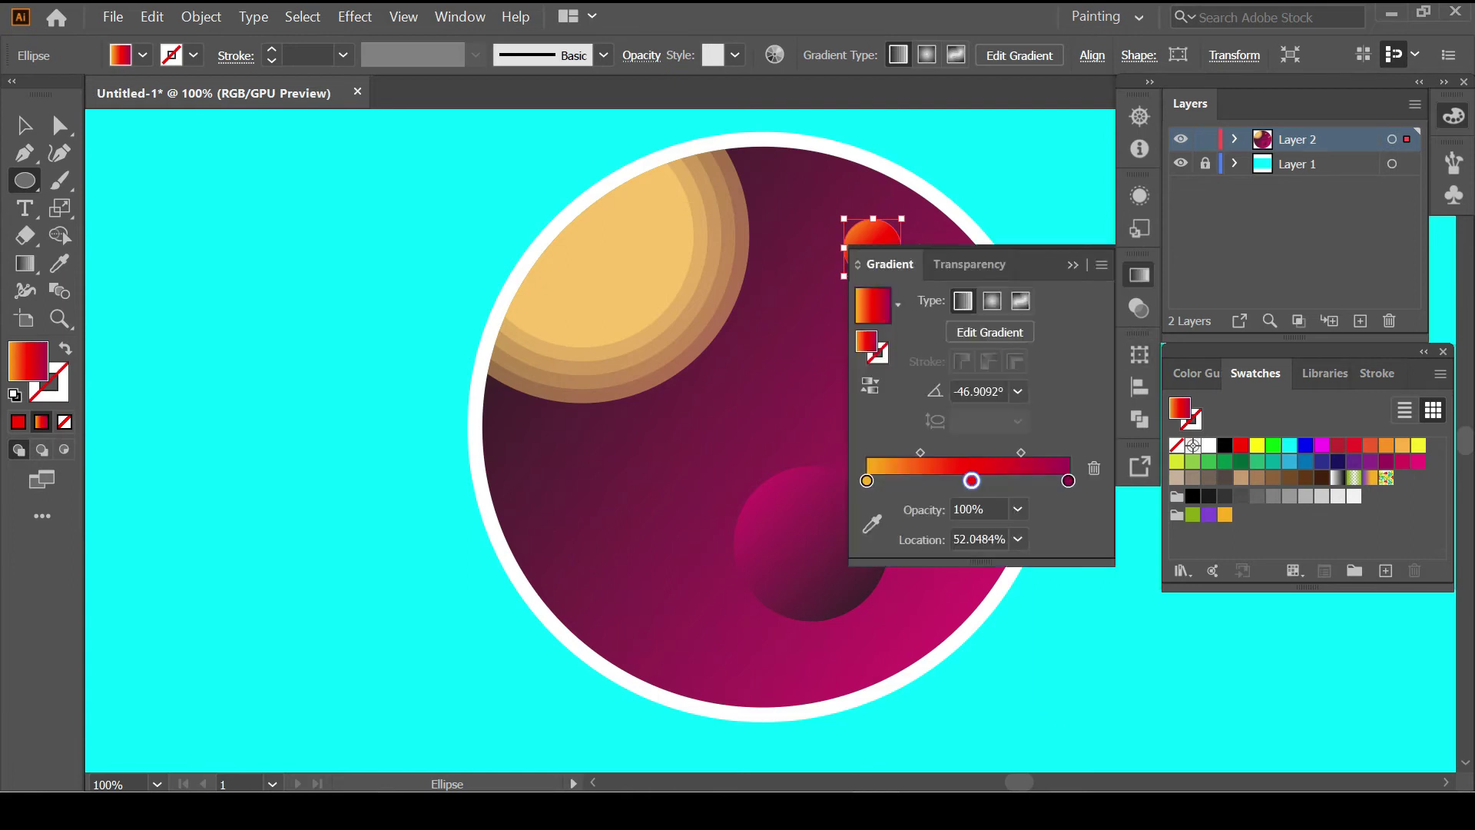
double_click(867, 480)
left_click(804, 568)
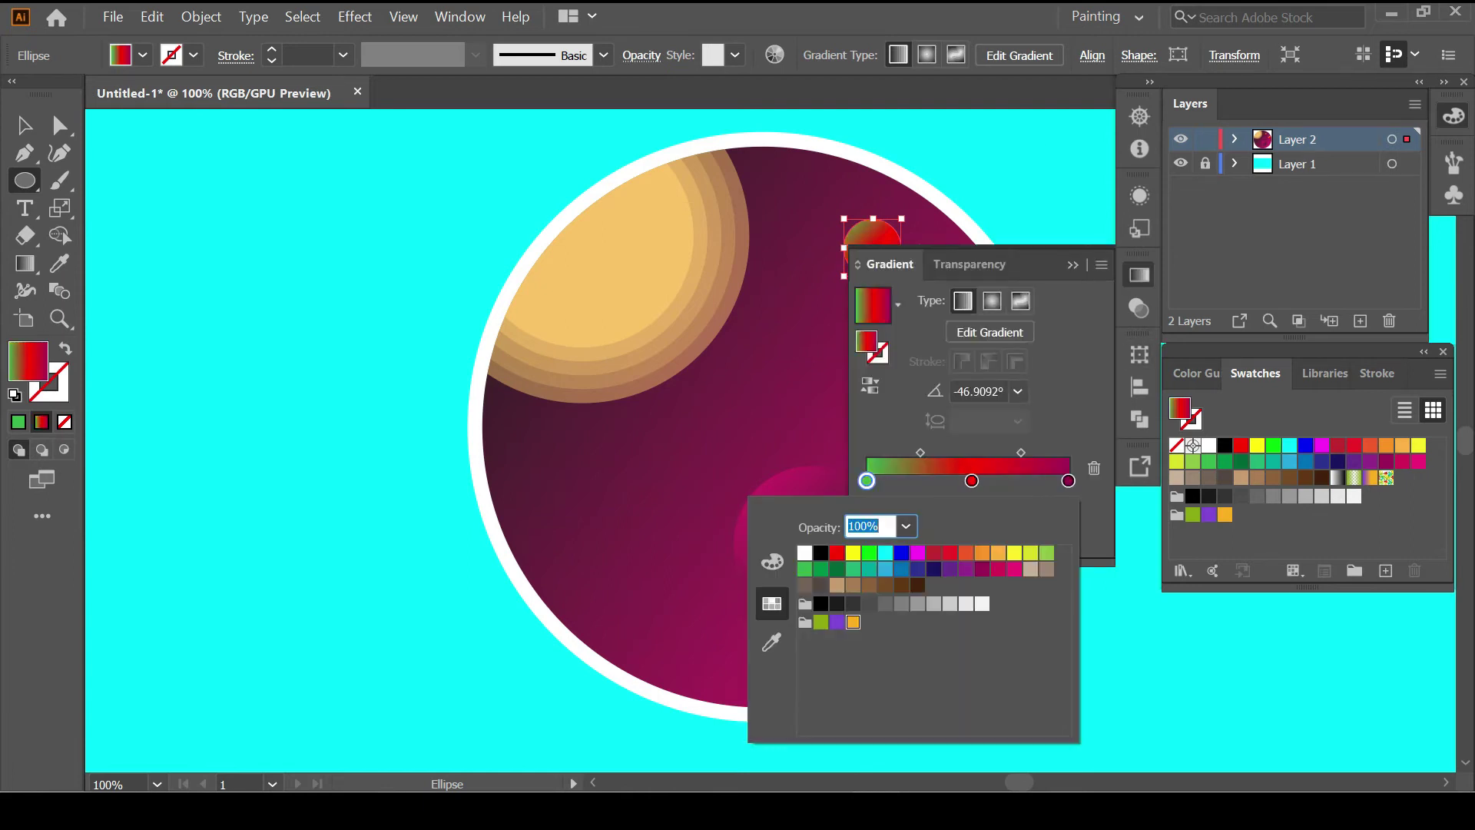
left_click(972, 481)
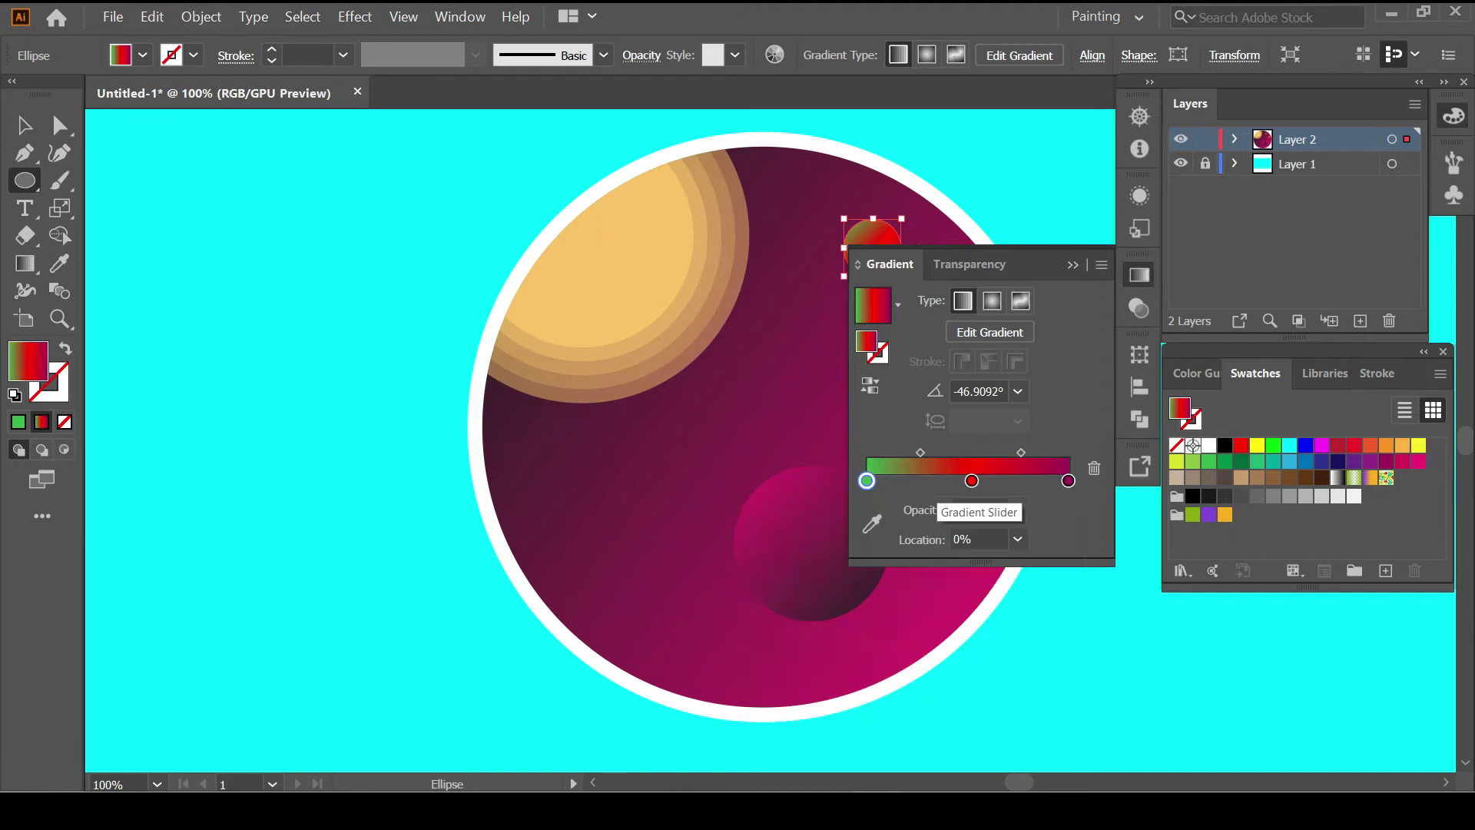
double_click(972, 480)
left_click(885, 569)
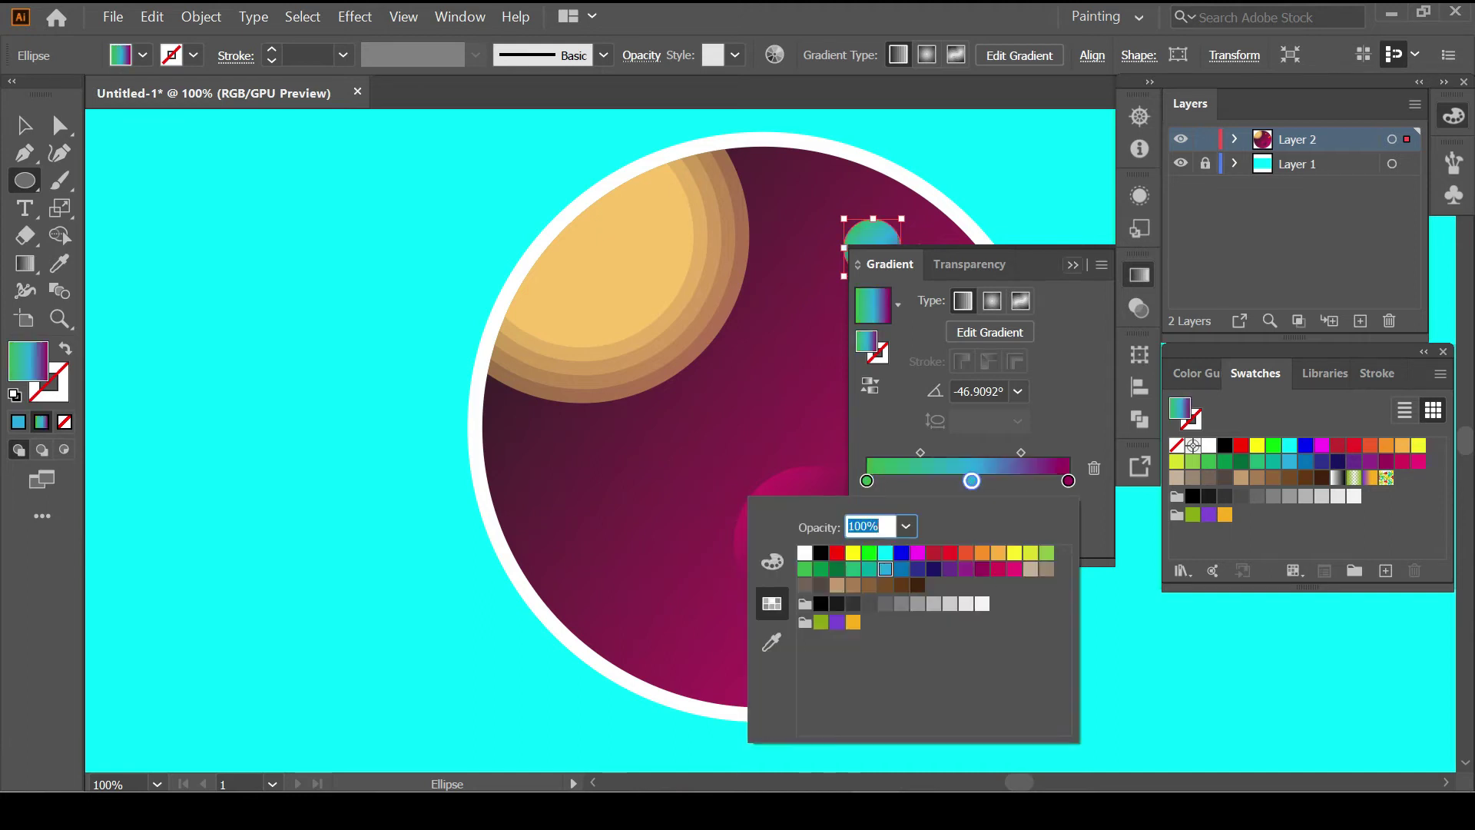
key("Escape")
key("ctrl+shift+a")
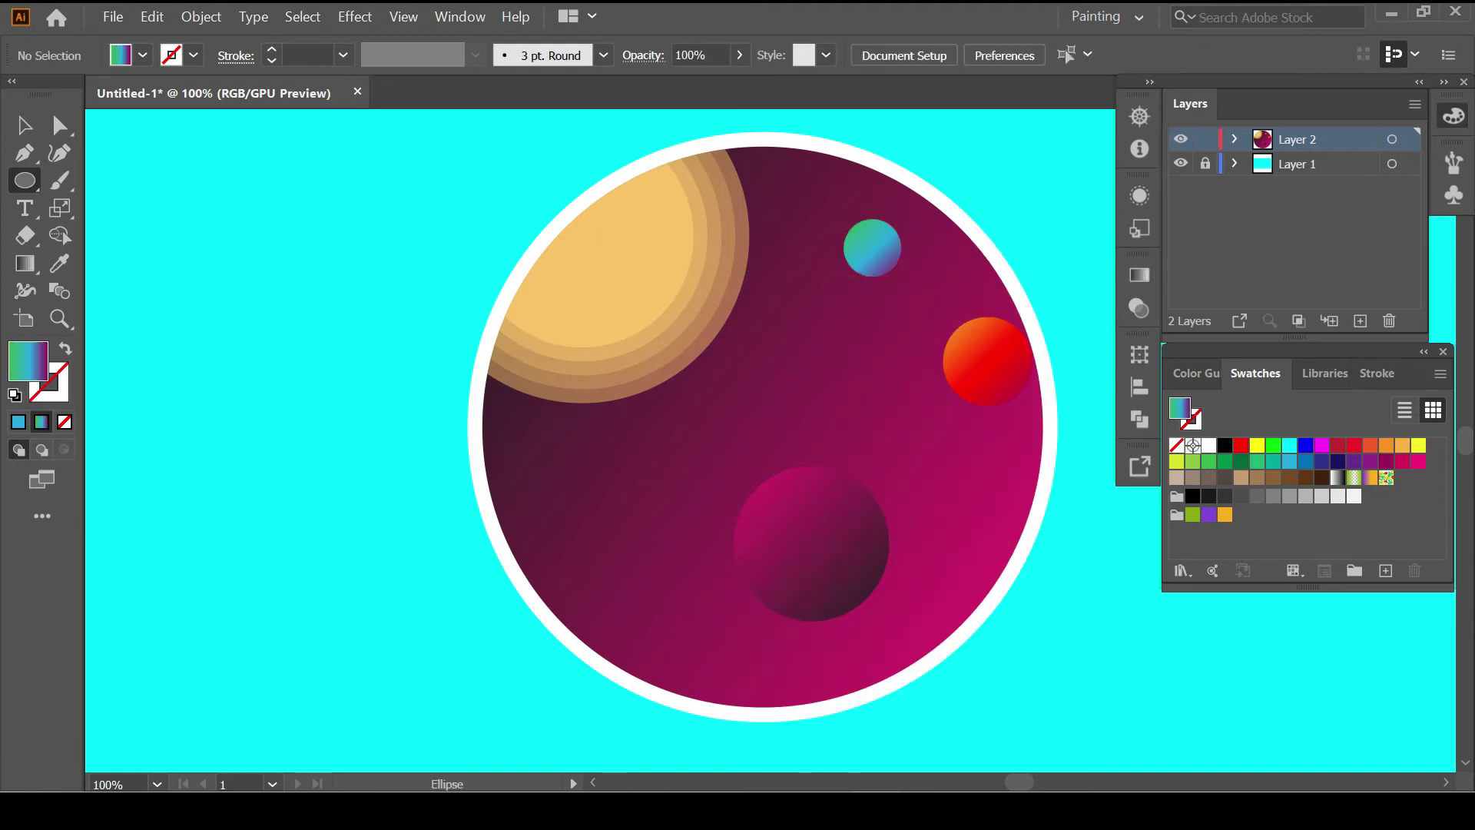
scroll(509, 577, "down", 2)
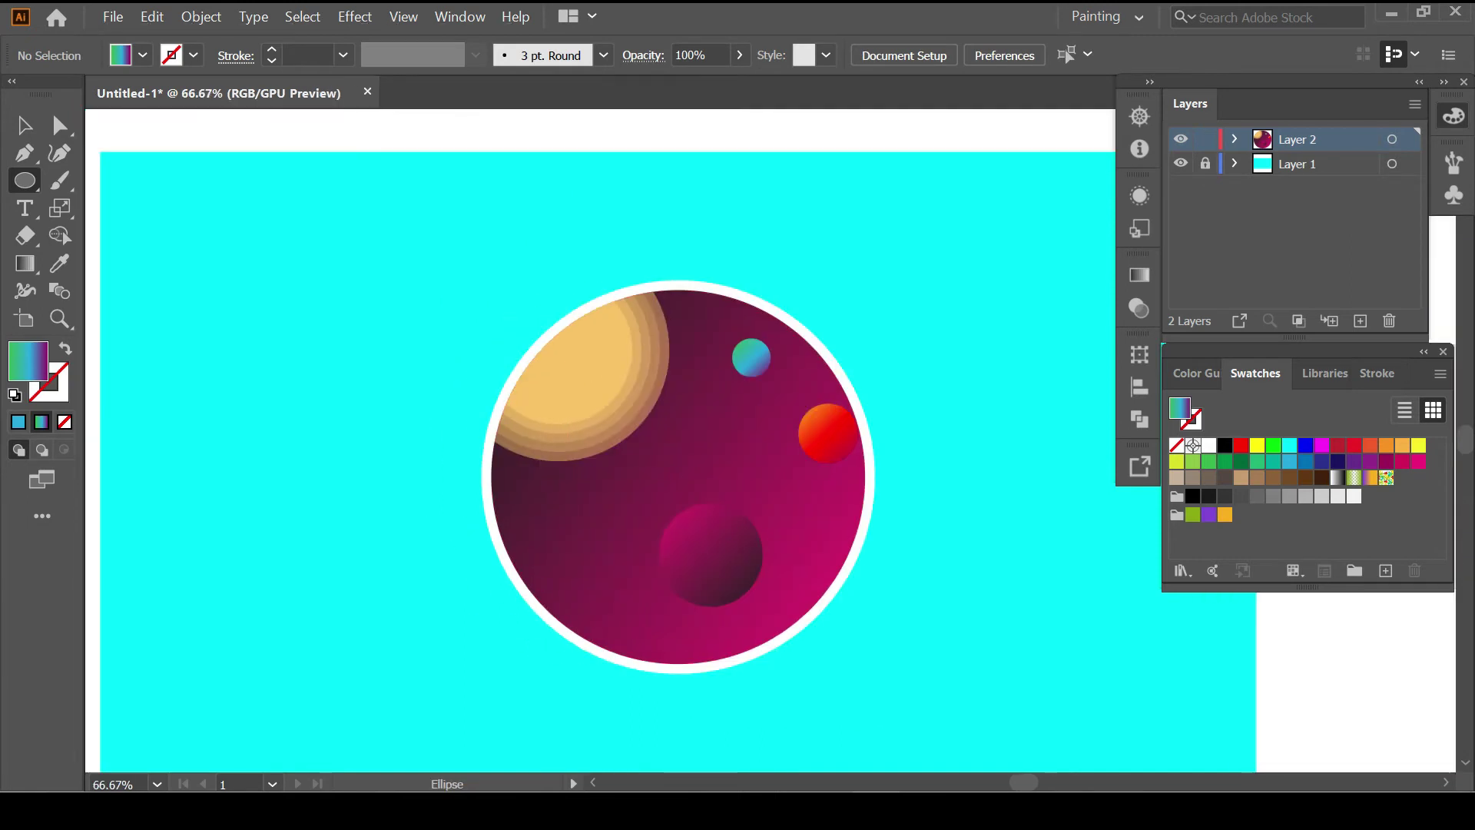
Draw a magenta-gradient outline ellipse across the lower sphere, centred and tilted counter-clockwise
key("i")
left_click(710, 555)
key("shift+x")
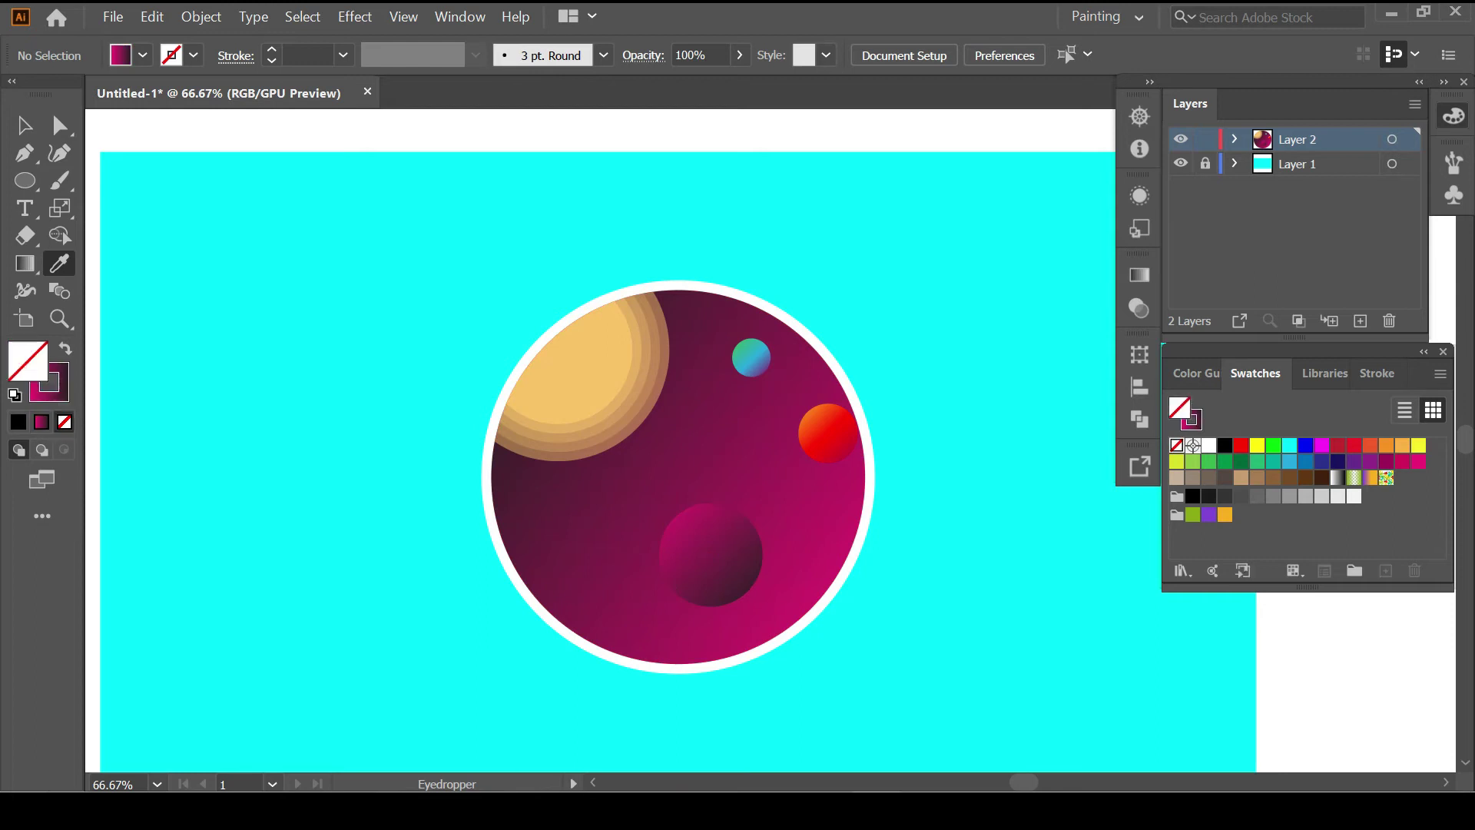
key("l")
left_click_drag(631, 514, 807, 562)
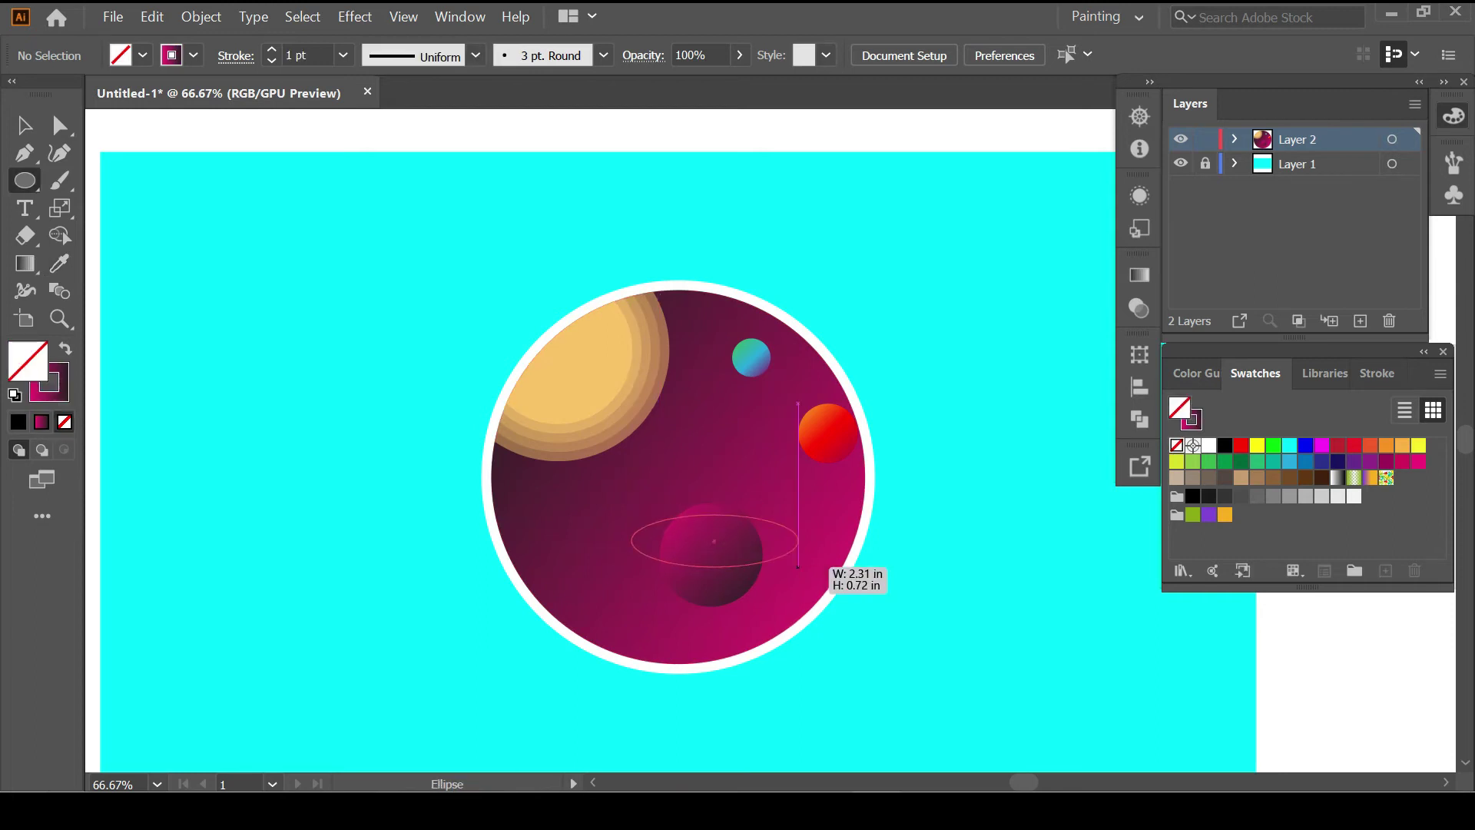
scroll(709, 564, "up", 2)
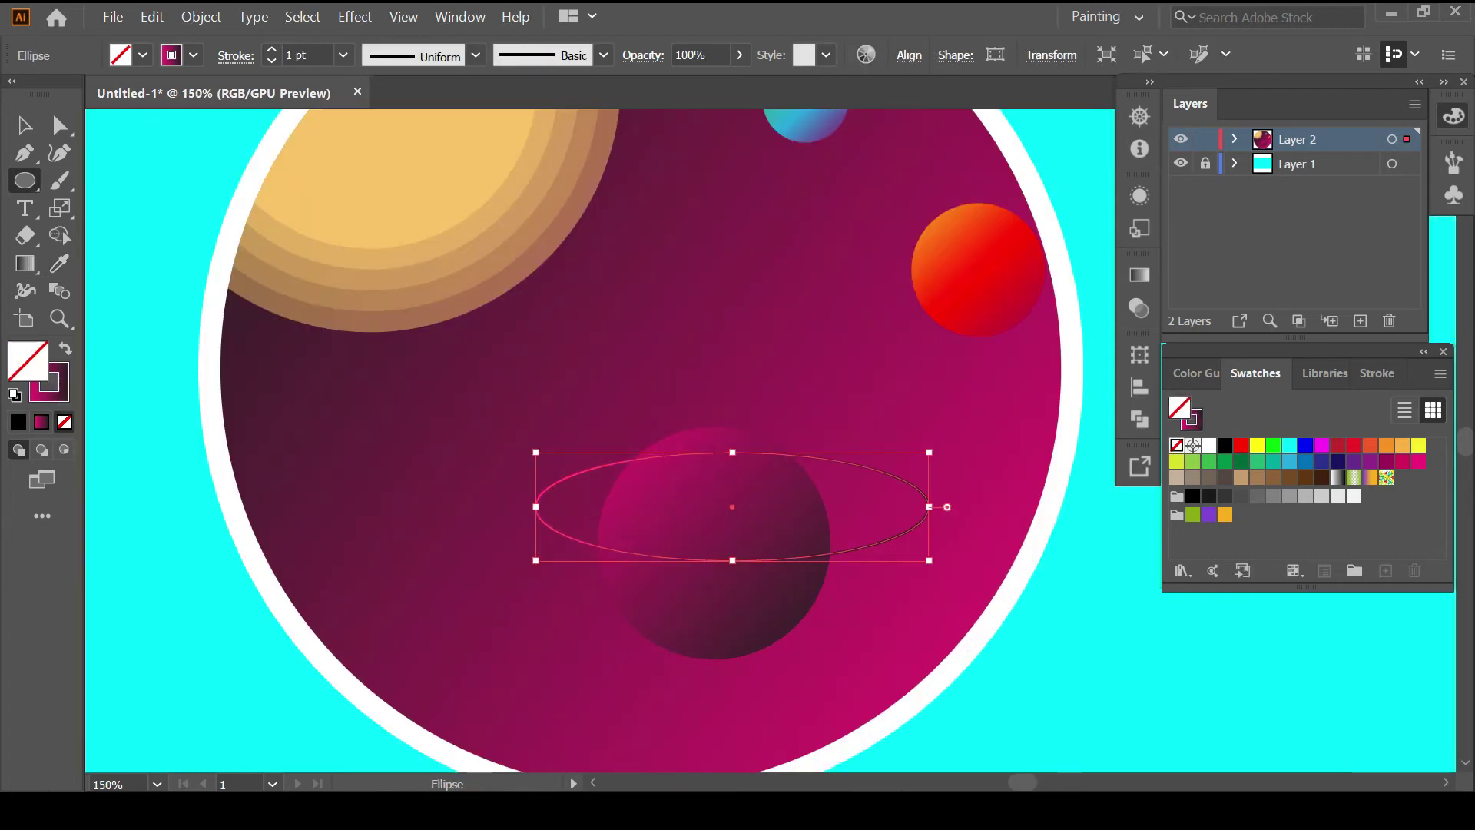
left_click_drag(961, 579, 971, 495)
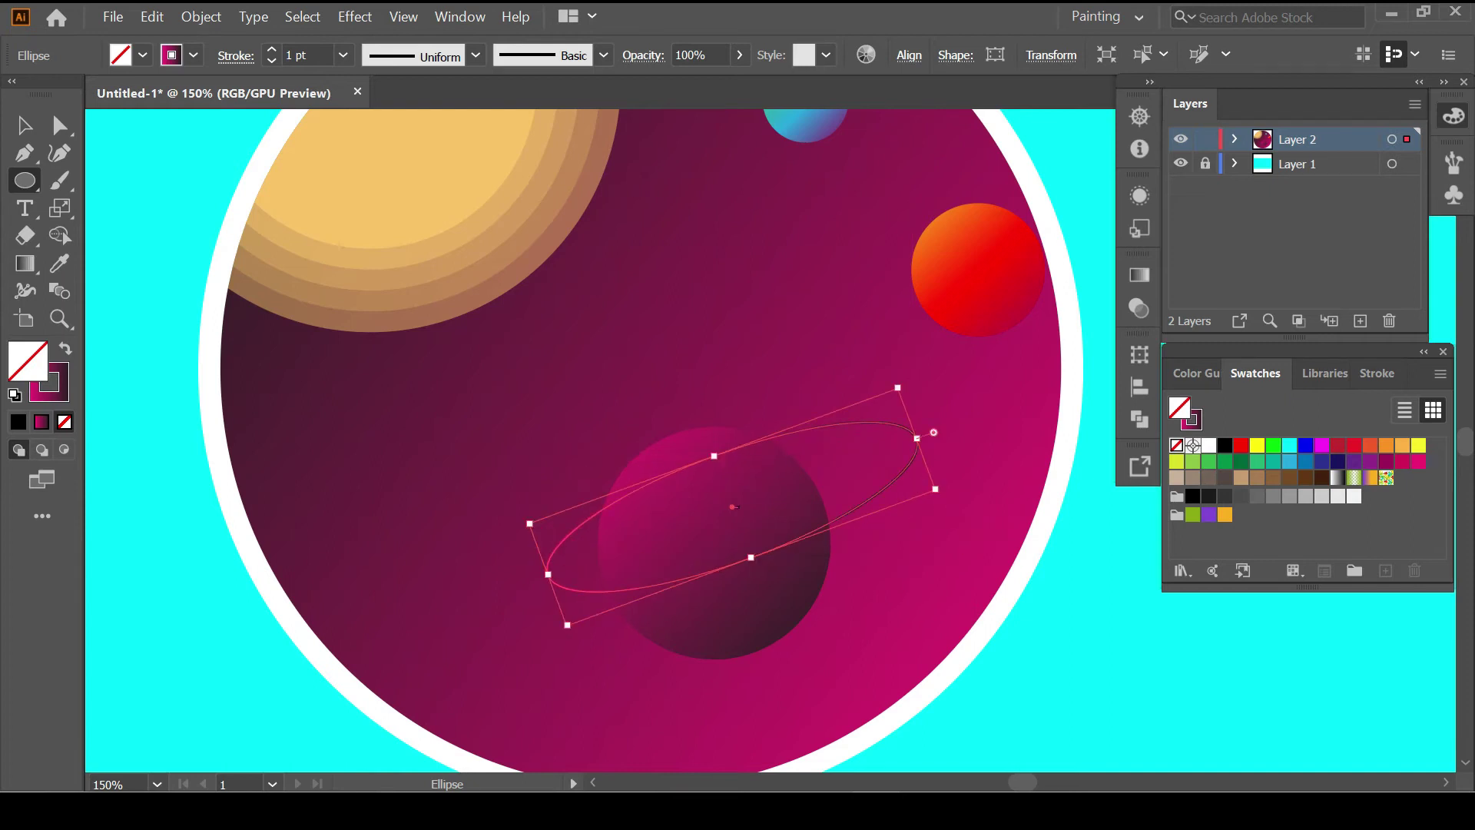
left_click_drag(735, 506, 723, 533)
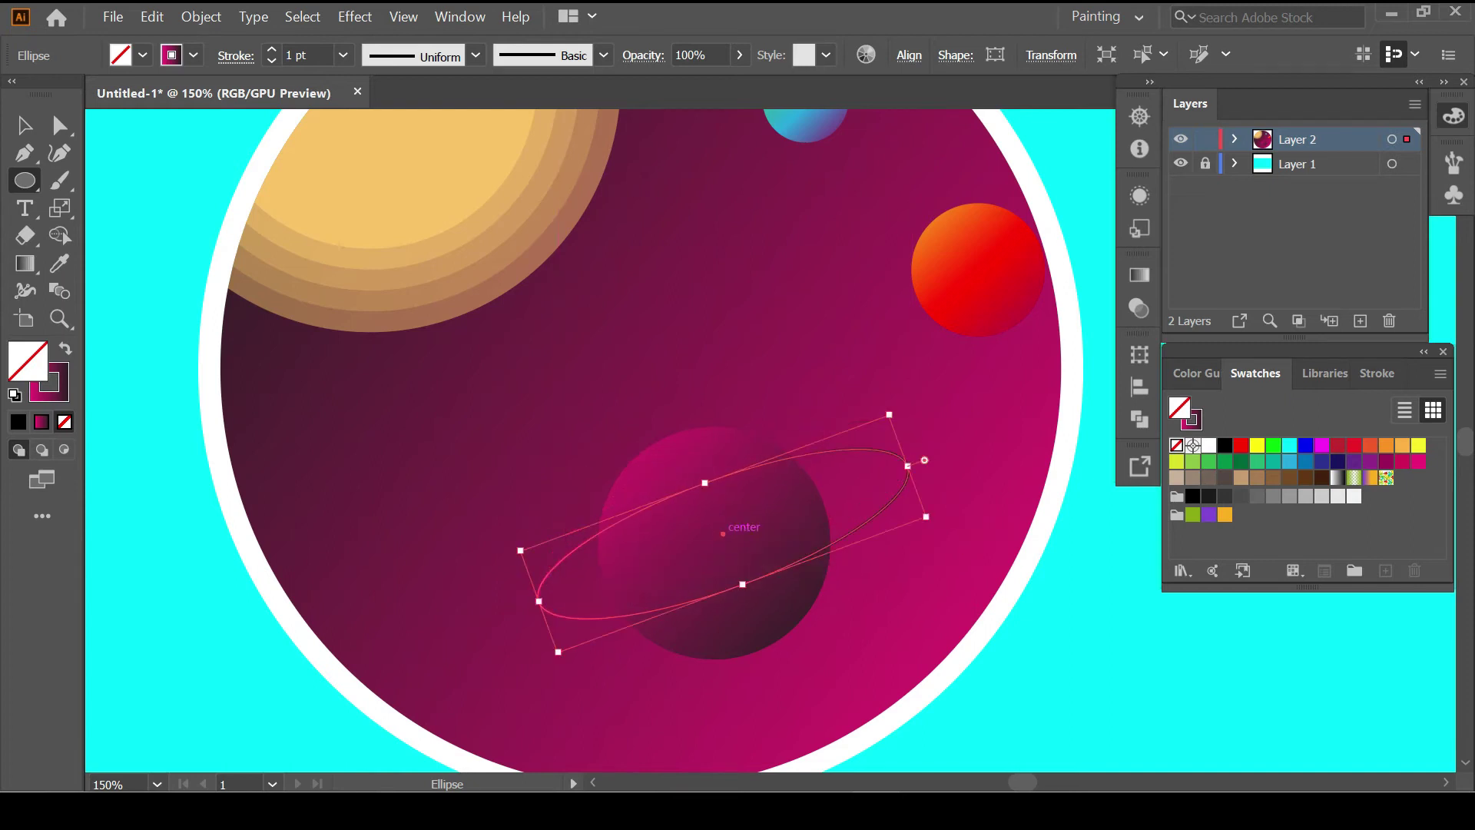
left_click_drag(926, 517, 922, 489)
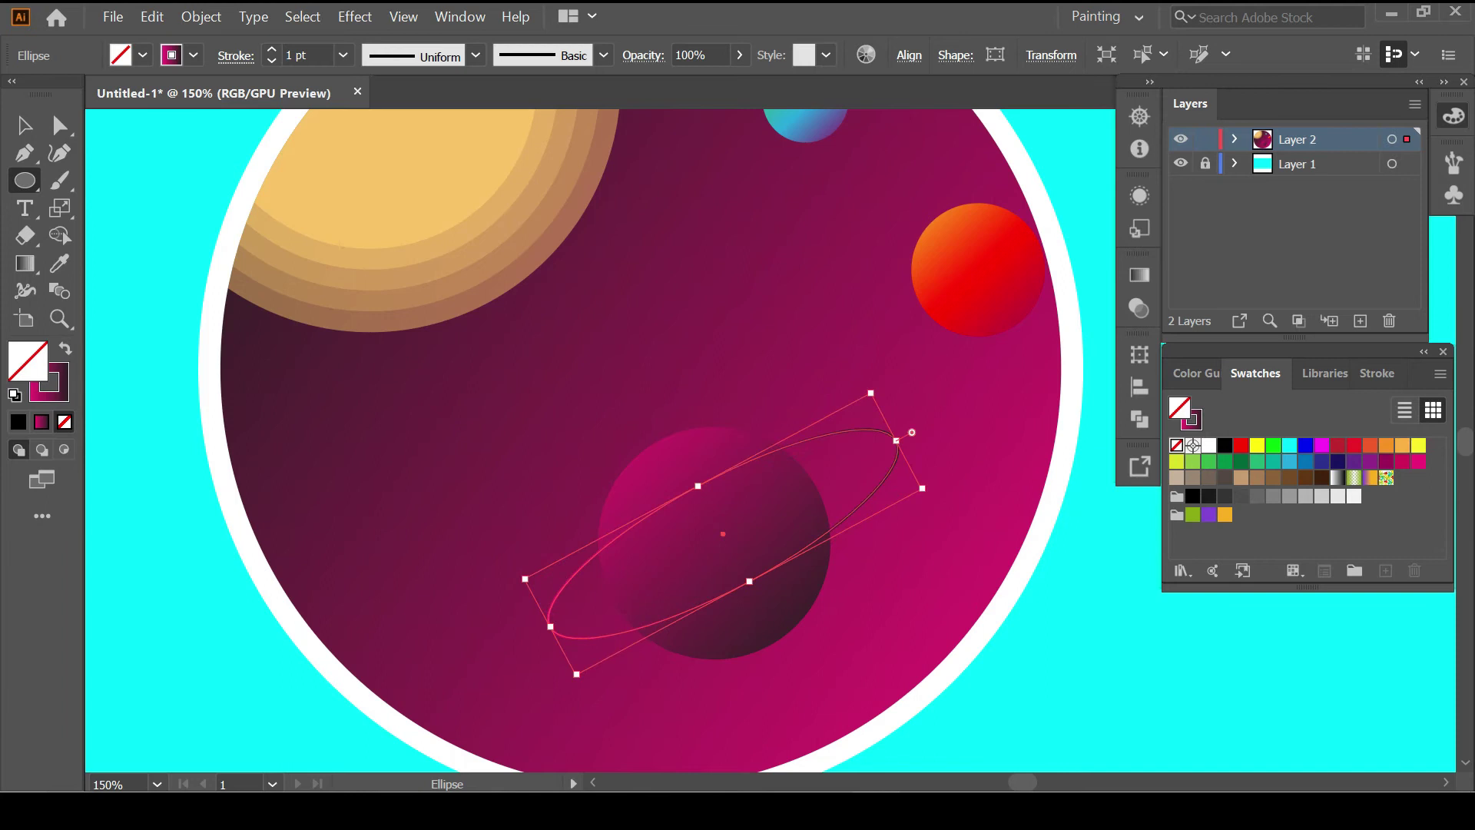
key("ctrl+shift+a")
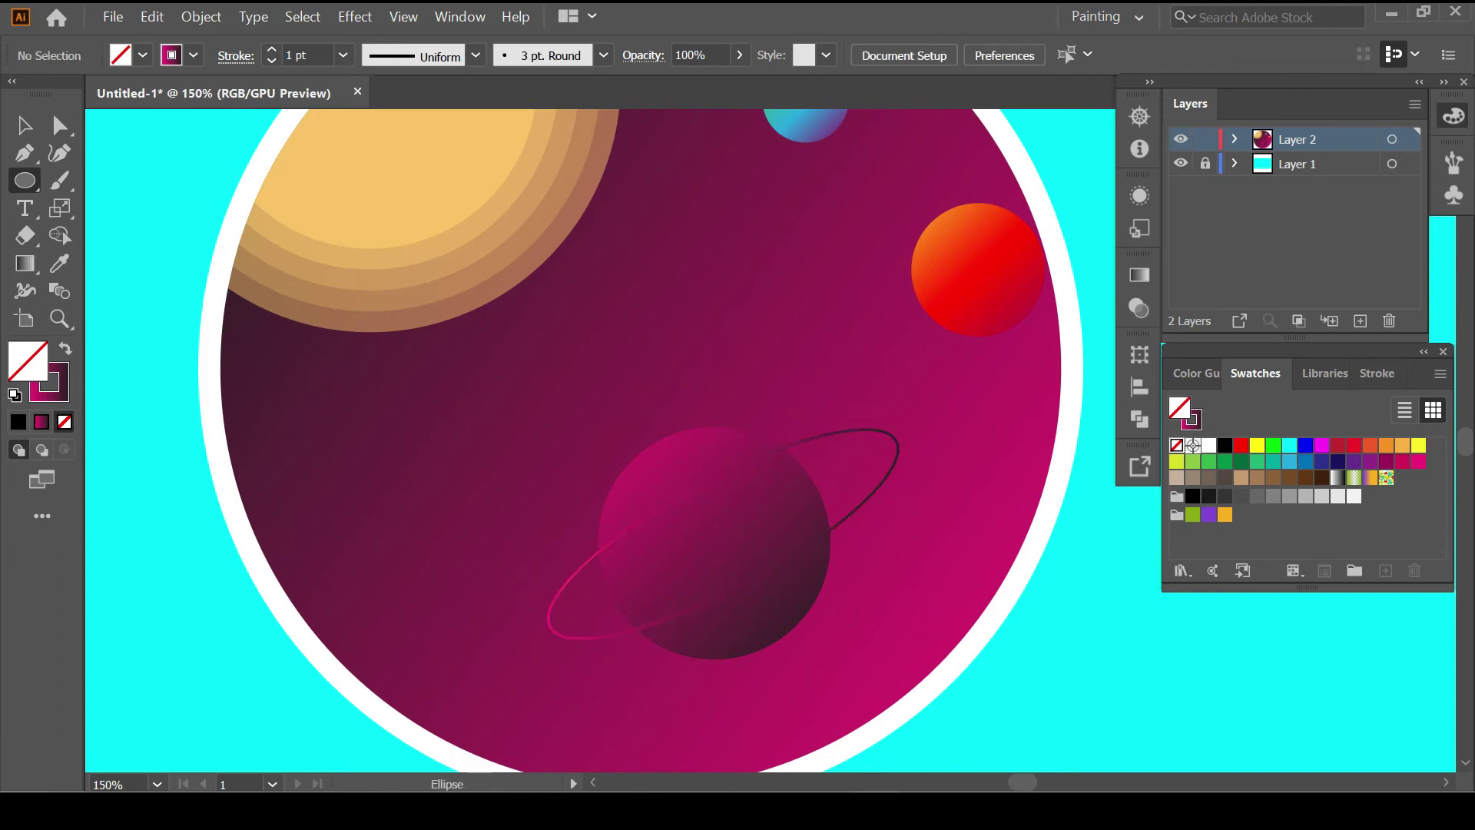
left_click(771, 567, "ctrl")
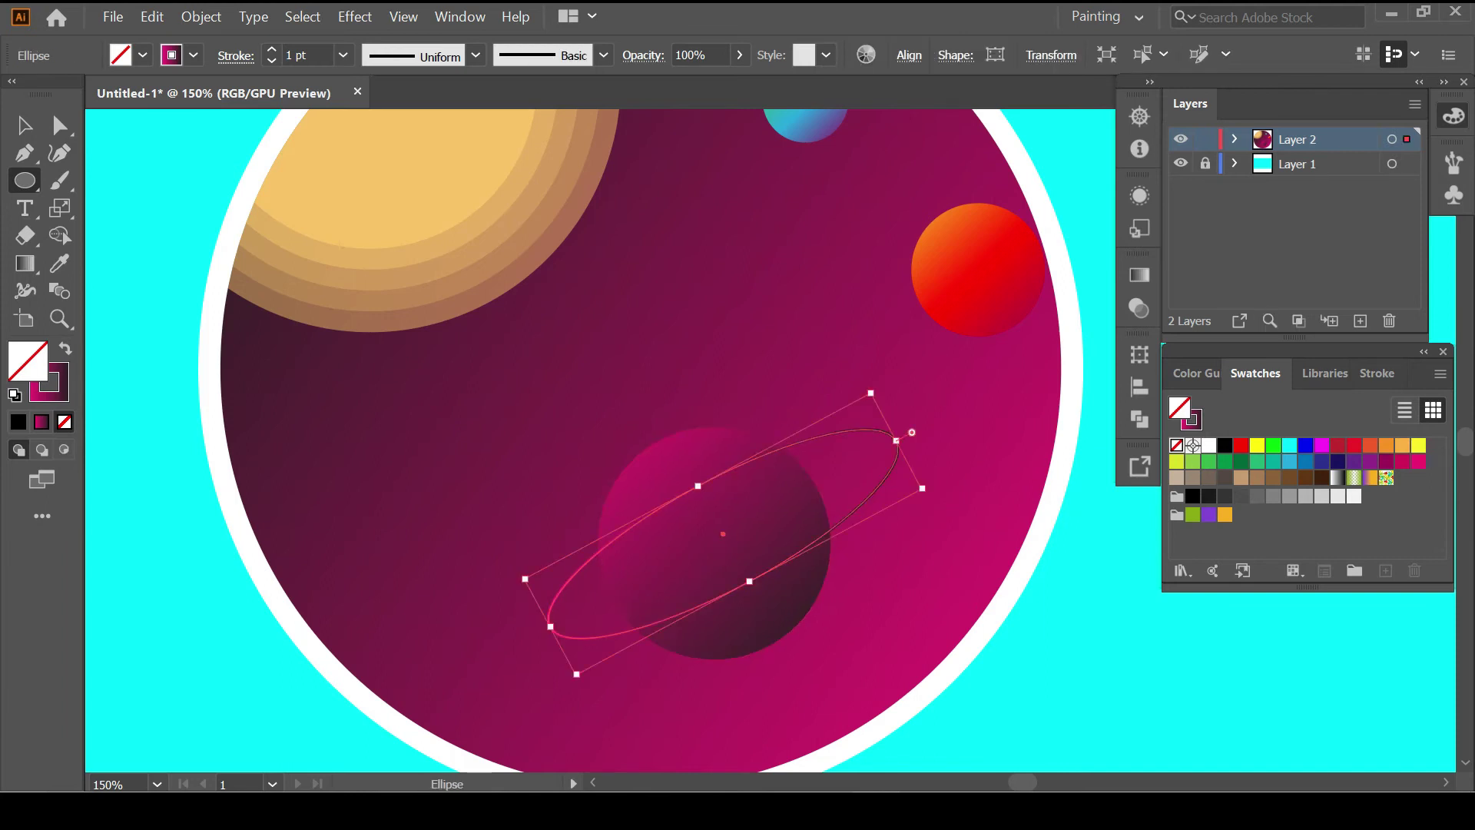
Cut the ring at its lower-left and right anchors and delete the front section
key("p")
scroll(679, 627, "up", 2)
left_click(590, 629)
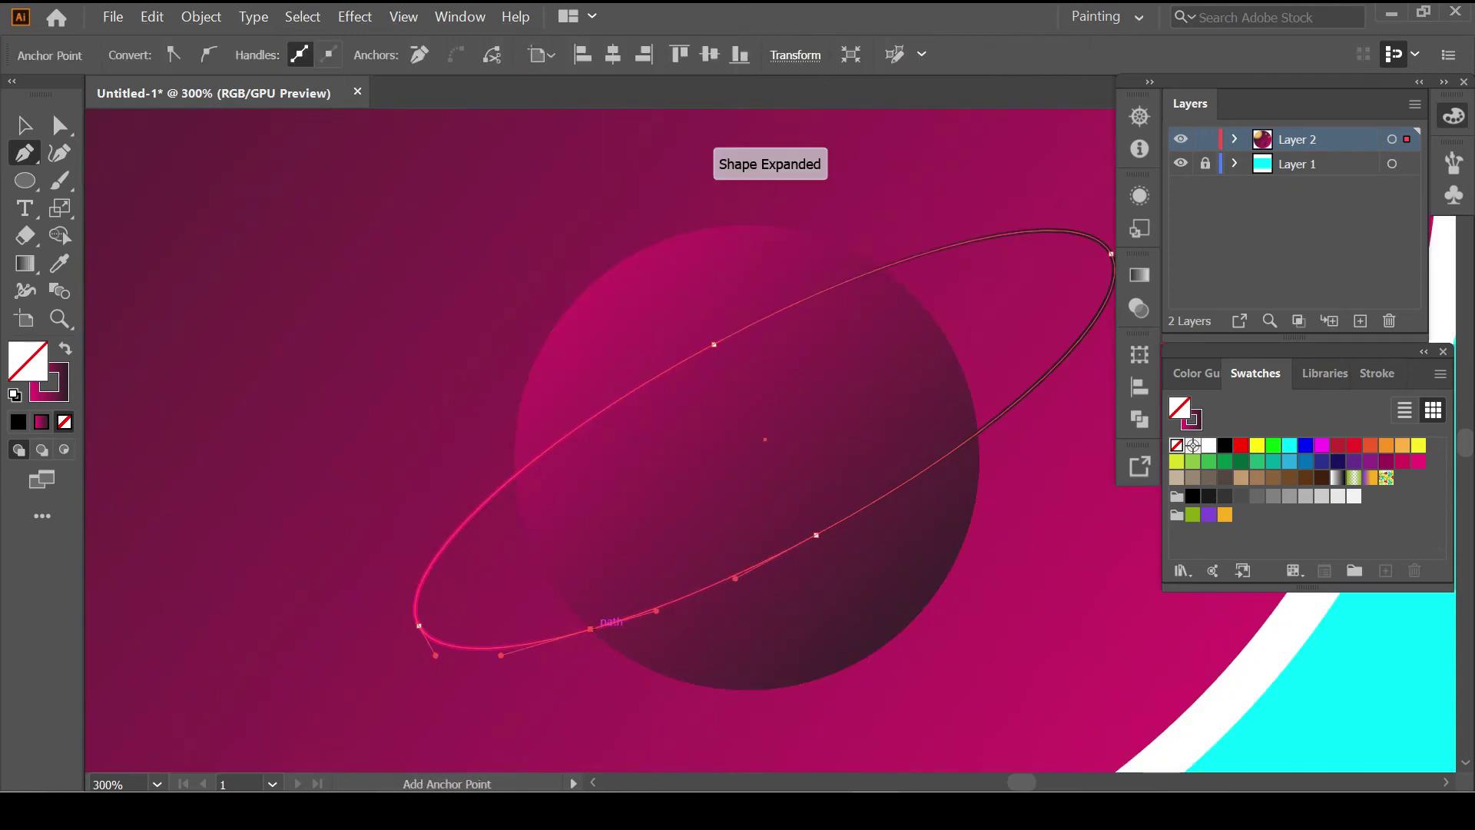
left_click(978, 430)
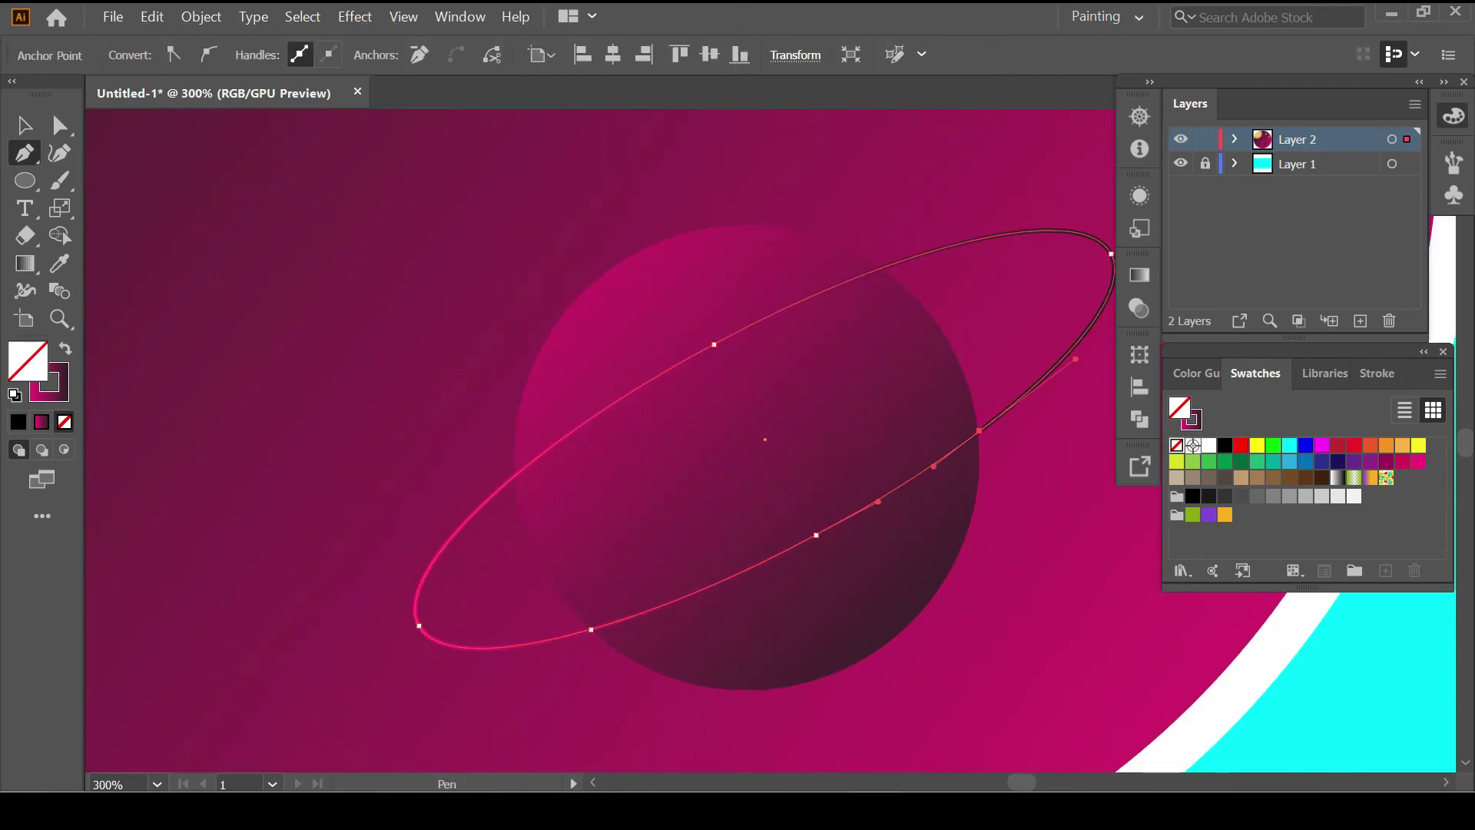
key("c")
left_click(590, 630)
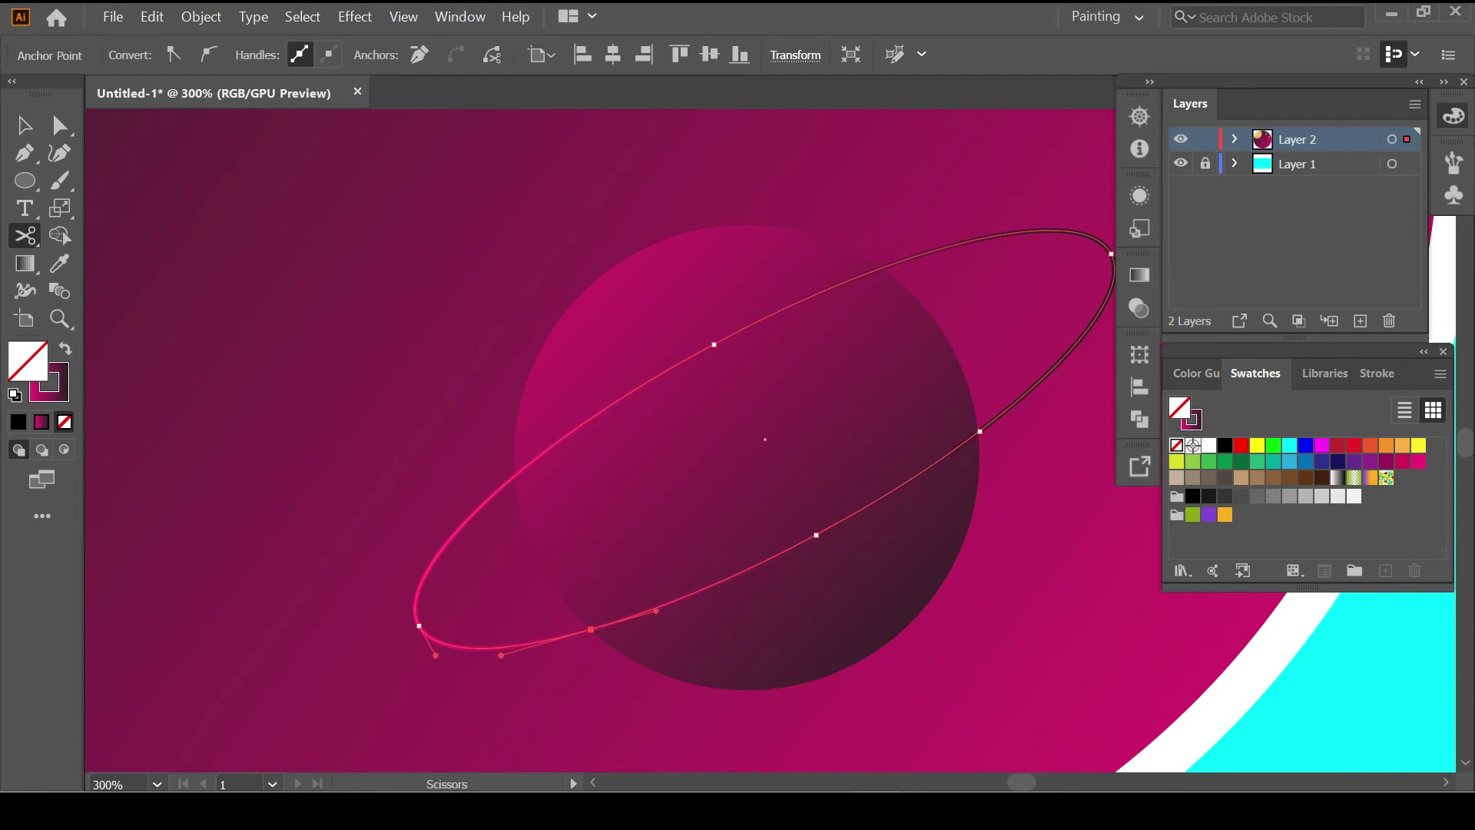
left_click(979, 430)
key("Delete")
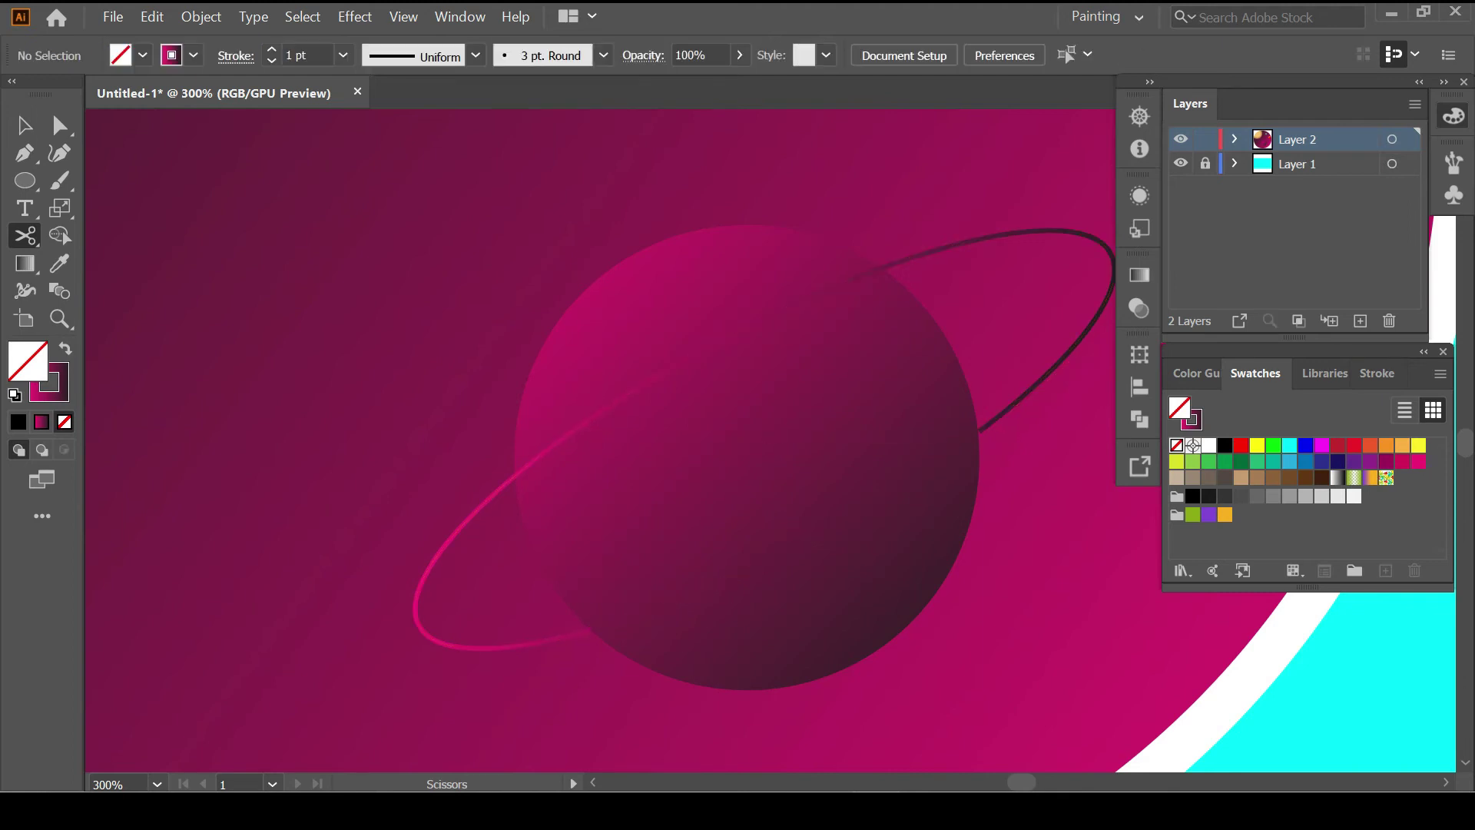
key("ctrl+1")
With default colours and no stroke, draw a tiny circle left of centre
scroll(793, 468, "right", 1)
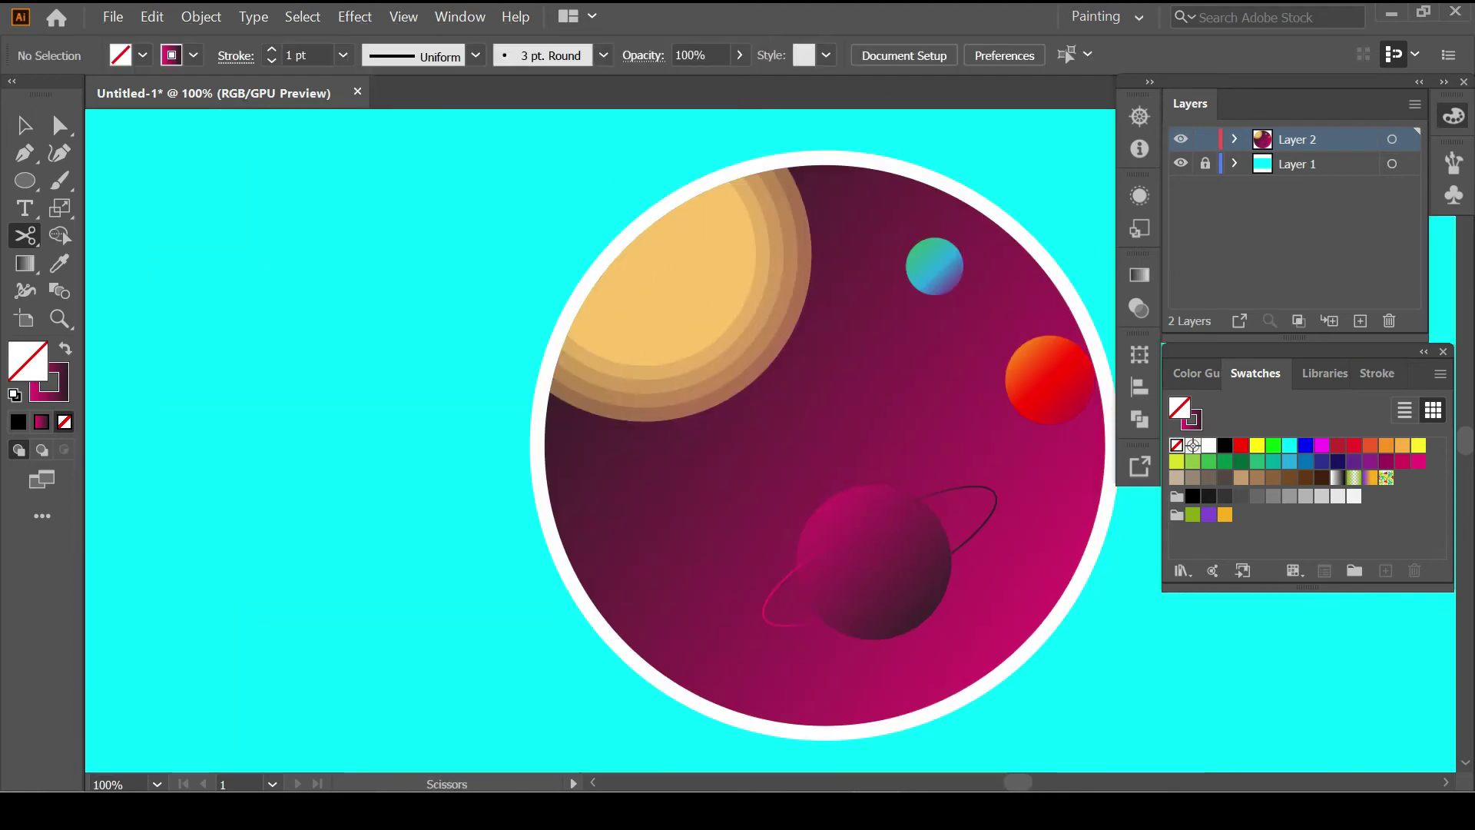
scroll(737, 442, "right", 3)
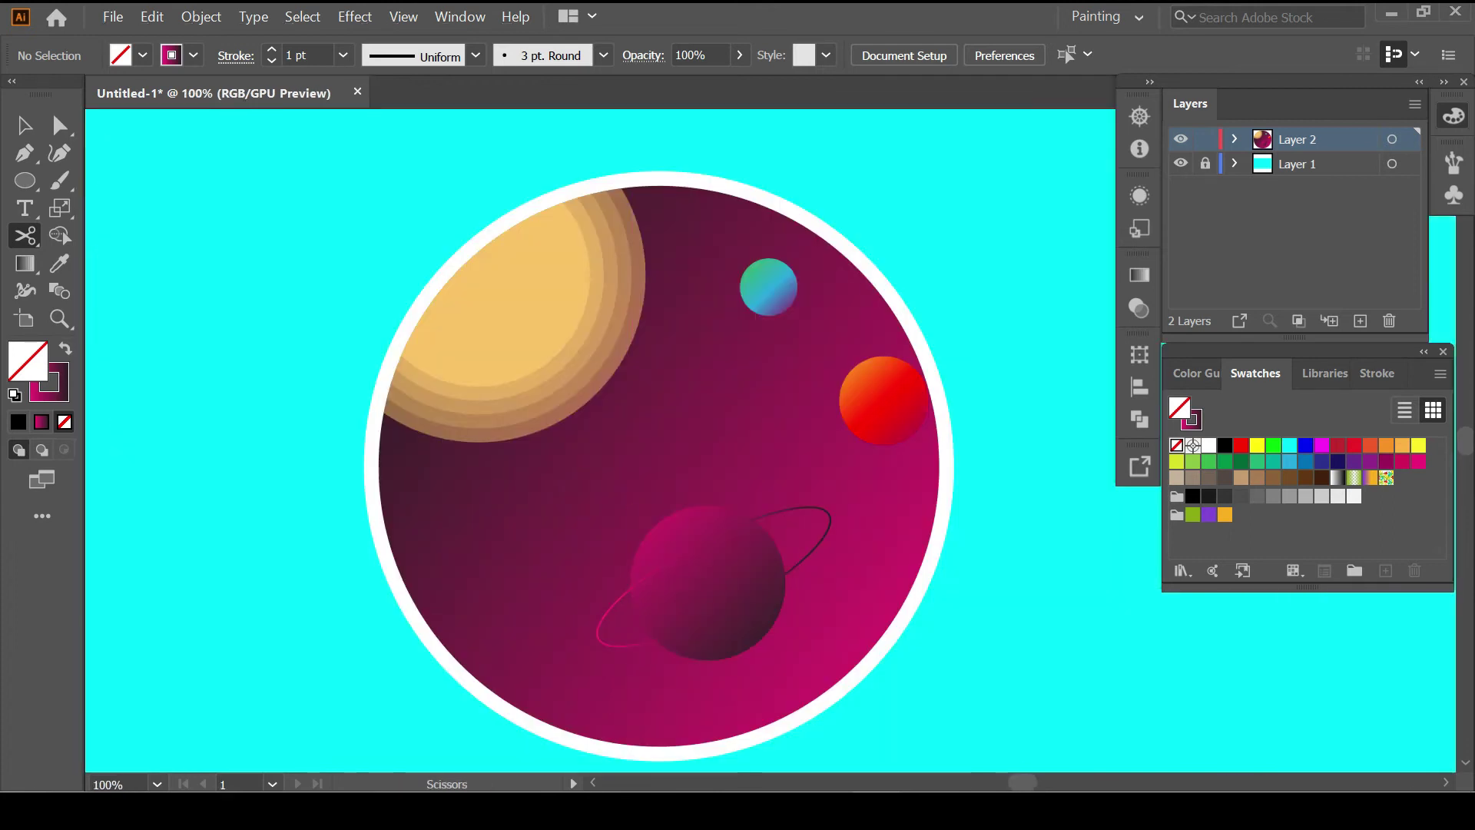
key("d")
left_click(64, 422)
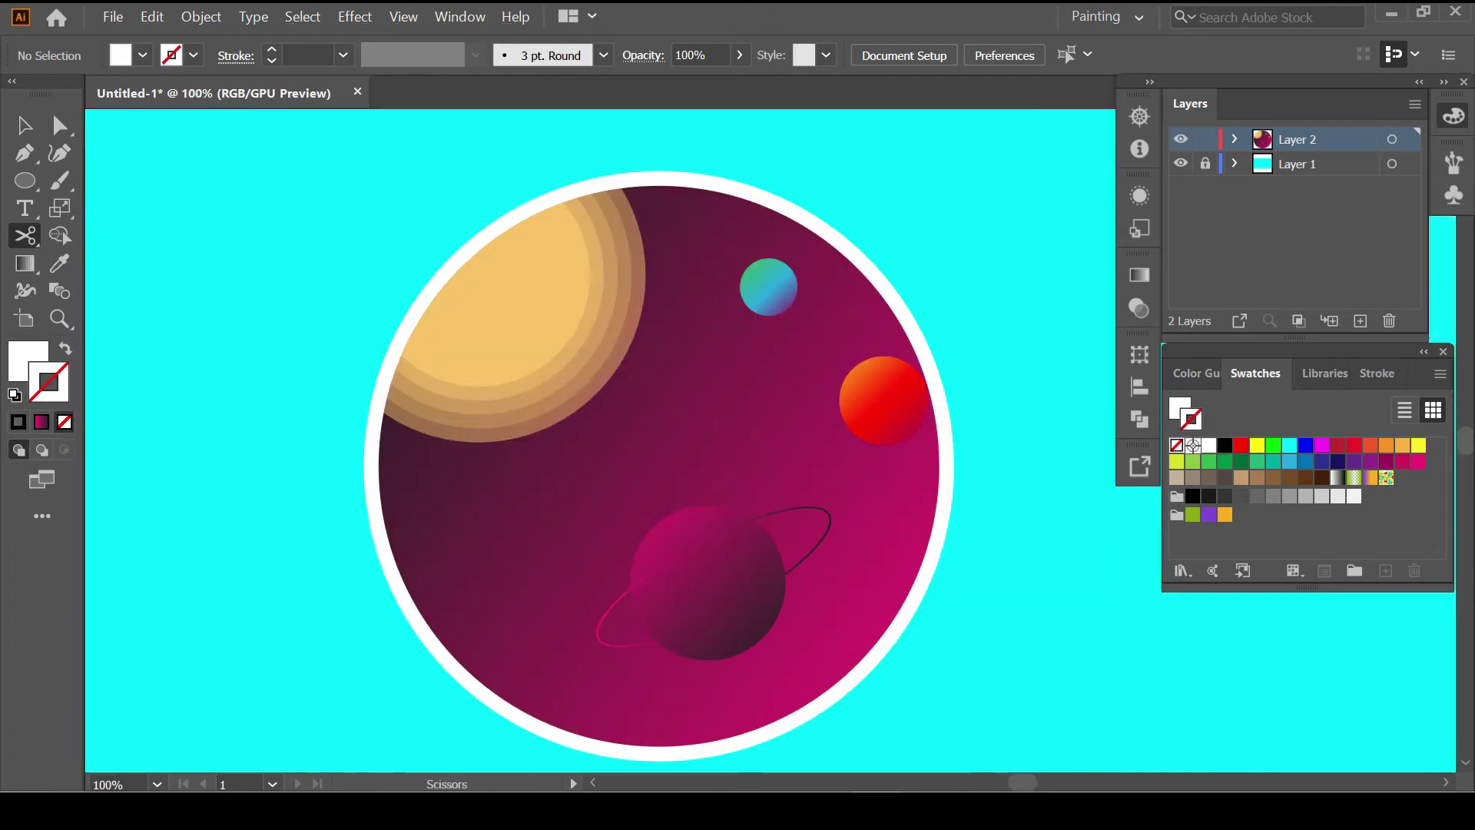
key("v")
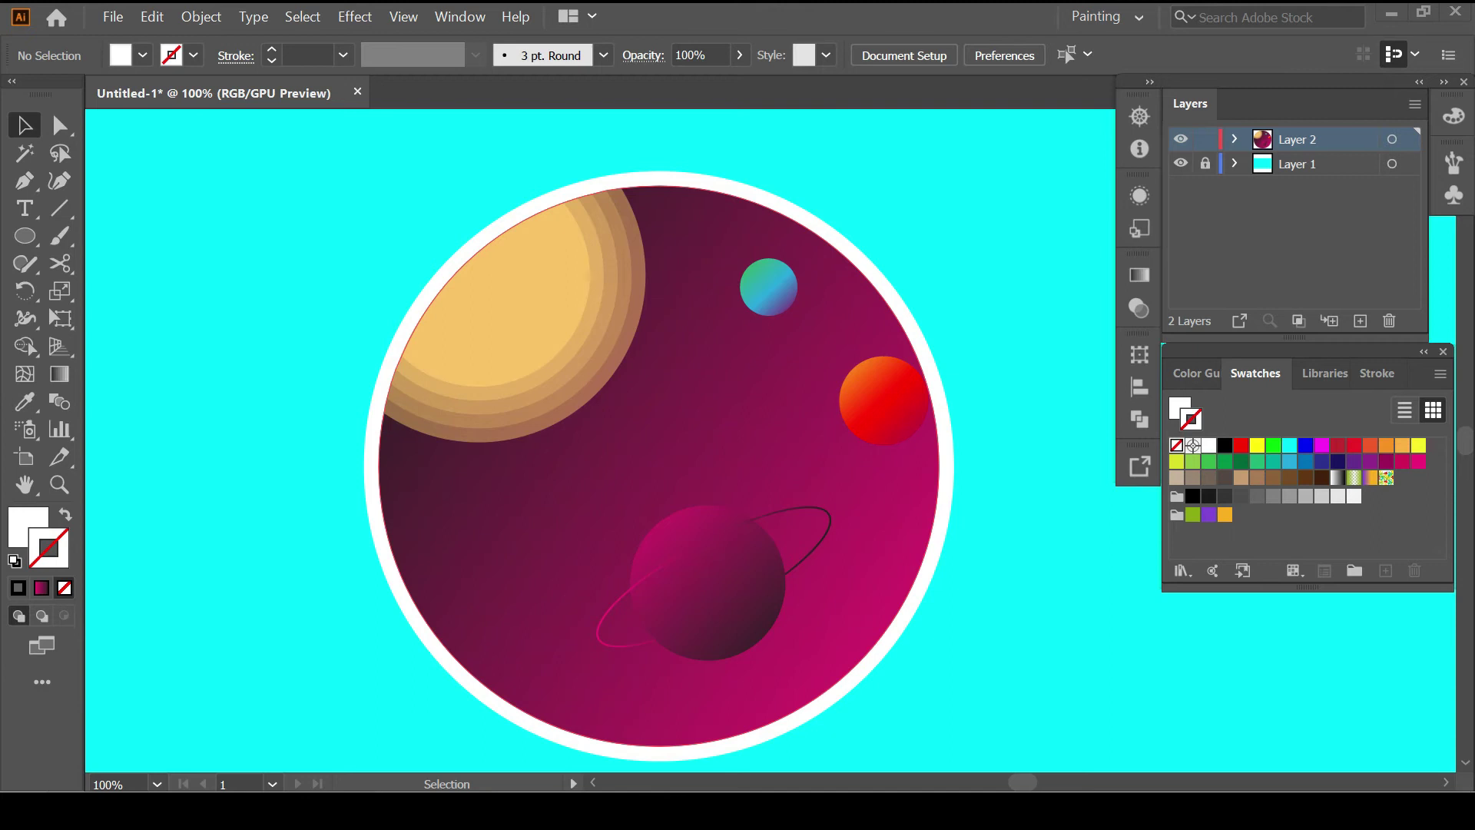
left_click(26, 236)
left_click_drag(576, 463, 583, 467)
scroll(579, 464, "up", 4)
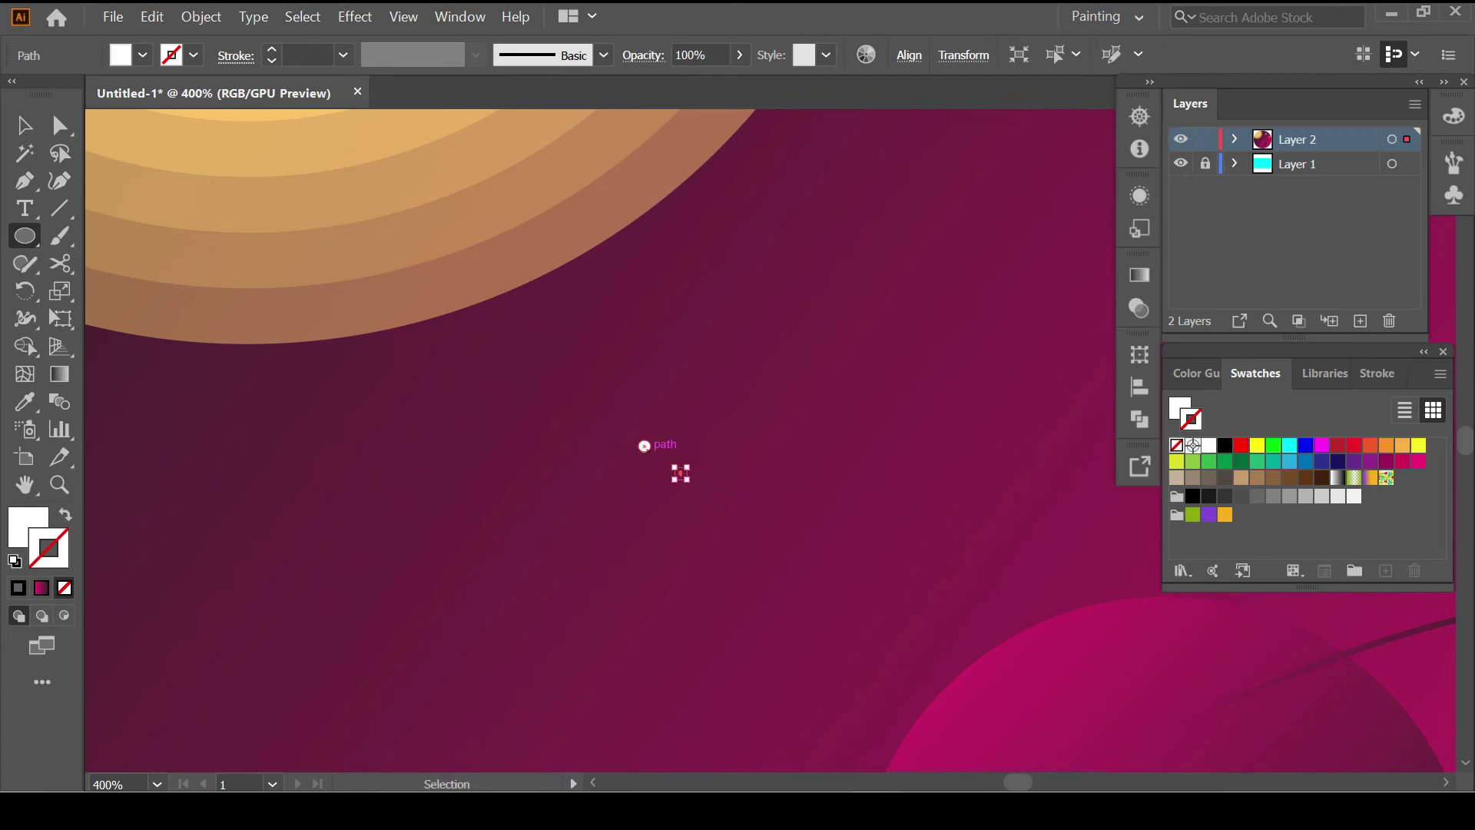
Open the Symbols panel and save the tiny dot as New Symbol 1 (Movie Clip)
left_click(459, 17)
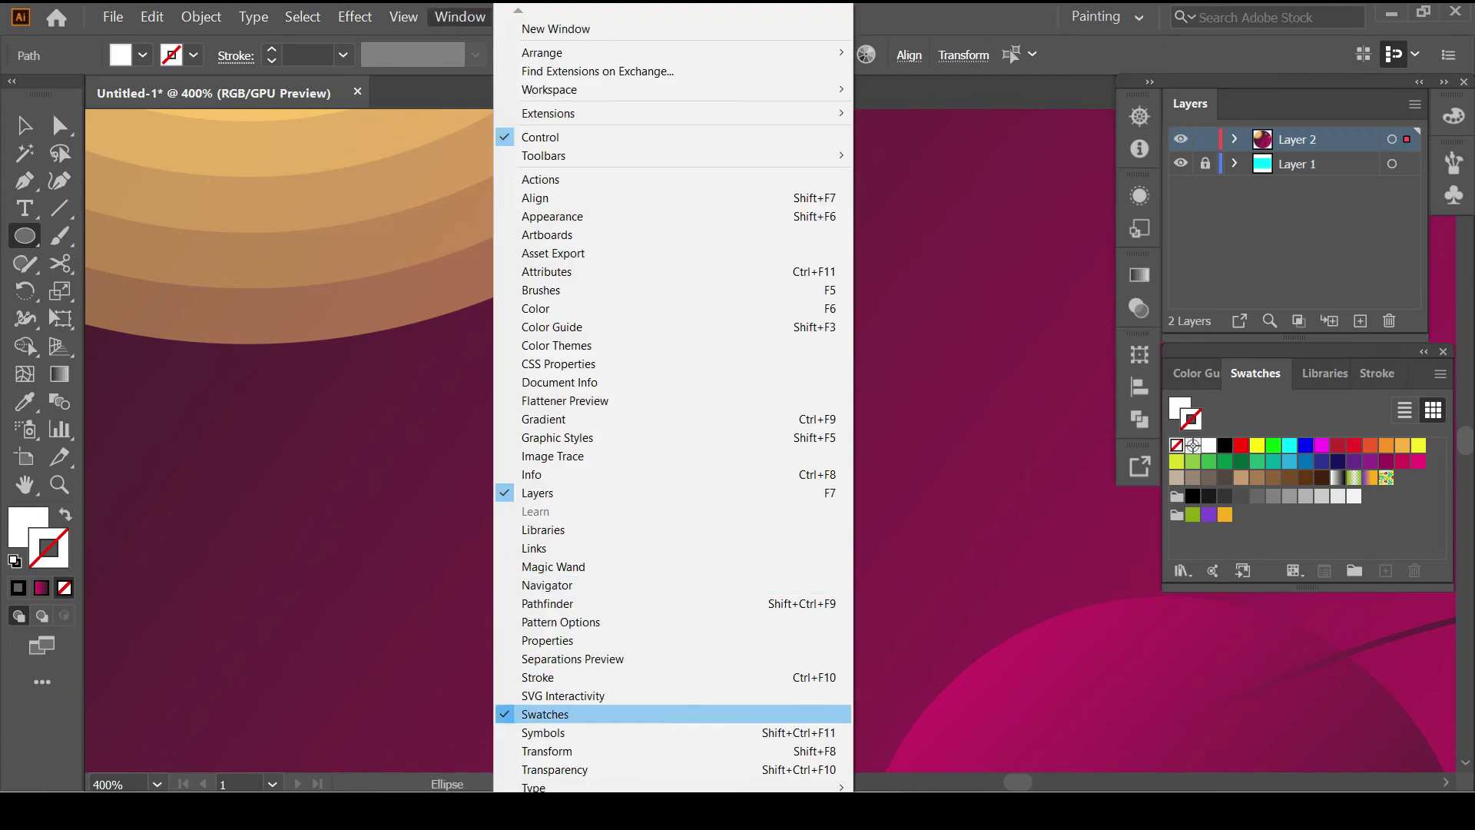
left_click(530, 731)
key("F8")
left_click(726, 322)
key("Escape")
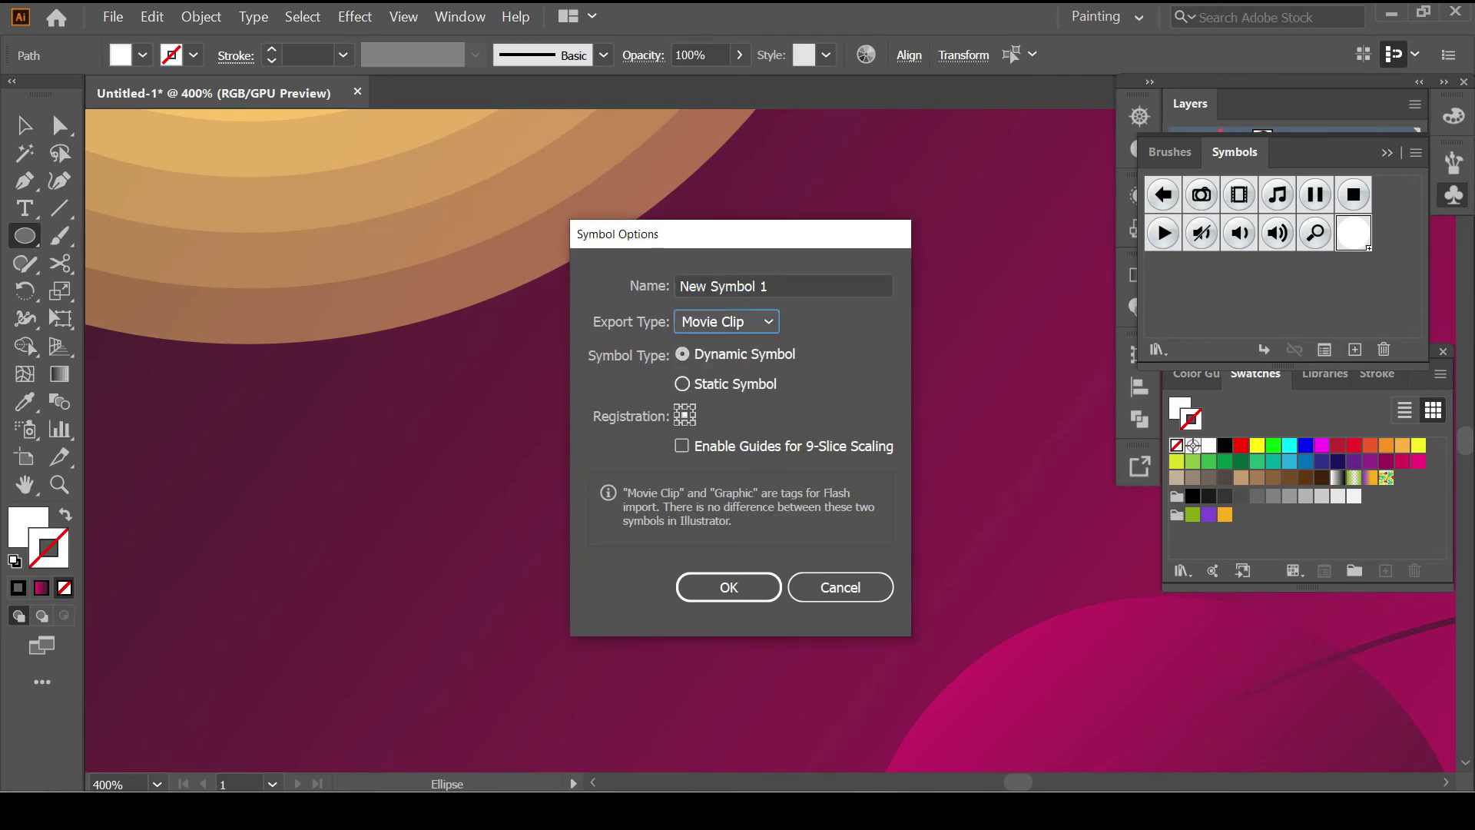
key("Return")
key("ctrl+1")
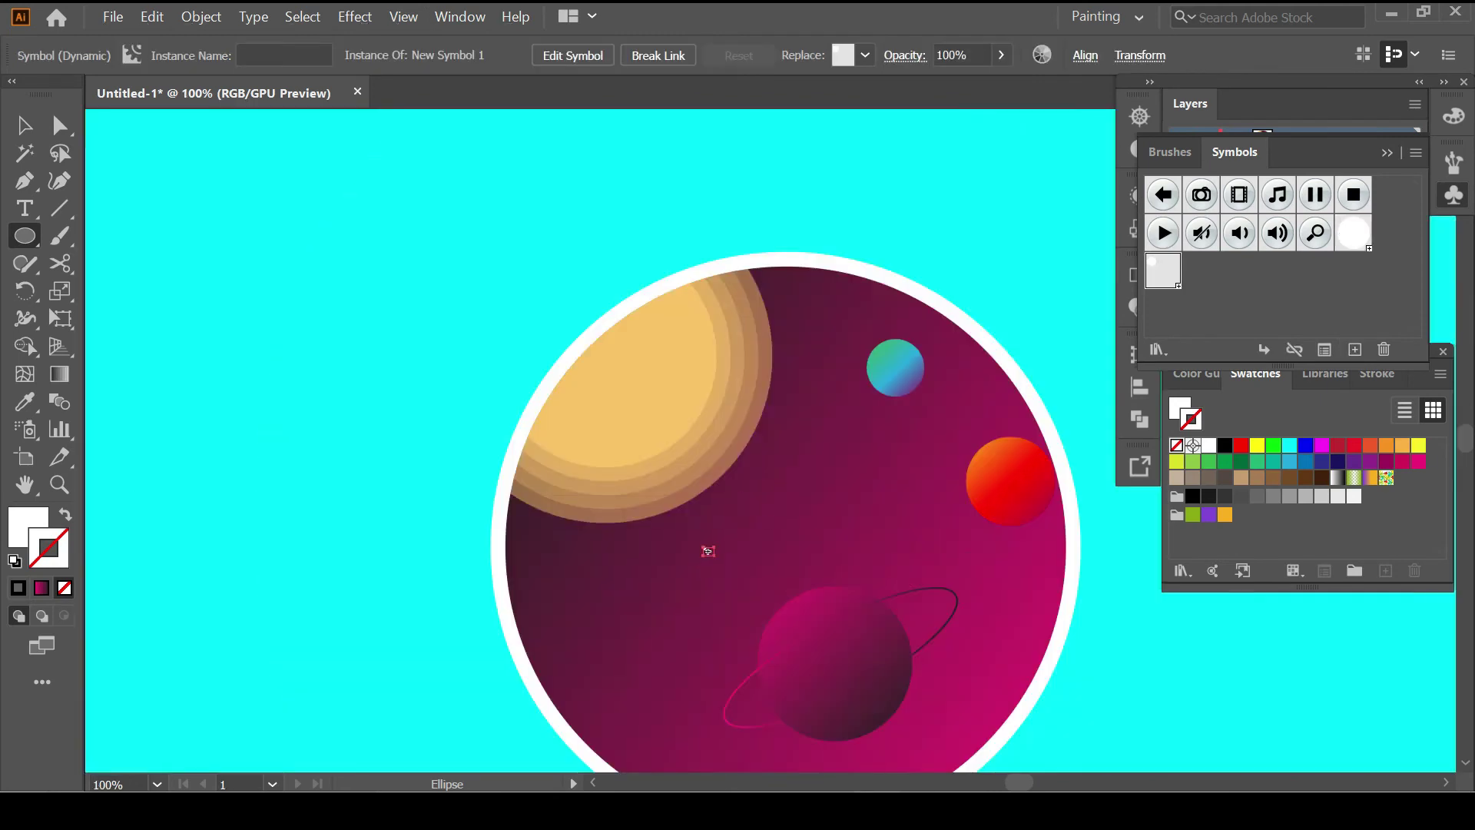
Spray the dot symbol as stars across the space circle with the Symbol Sprayer
key("shift+s")
mouse_move(708, 551)
left_mouse_down()
mouse_move(791, 494)
mouse_move(676, 560)
mouse_move(874, 563)
left_mouse_up()
scroll(875, 563, "down", 3)
mouse_move(861, 431)
left_mouse_down()
mouse_move(857, 614)
mouse_move(610, 560)
mouse_move(708, 594)
mouse_move(792, 660)
mouse_move(954, 582)
mouse_move(955, 461)
mouse_move(856, 592)
left_mouse_up()
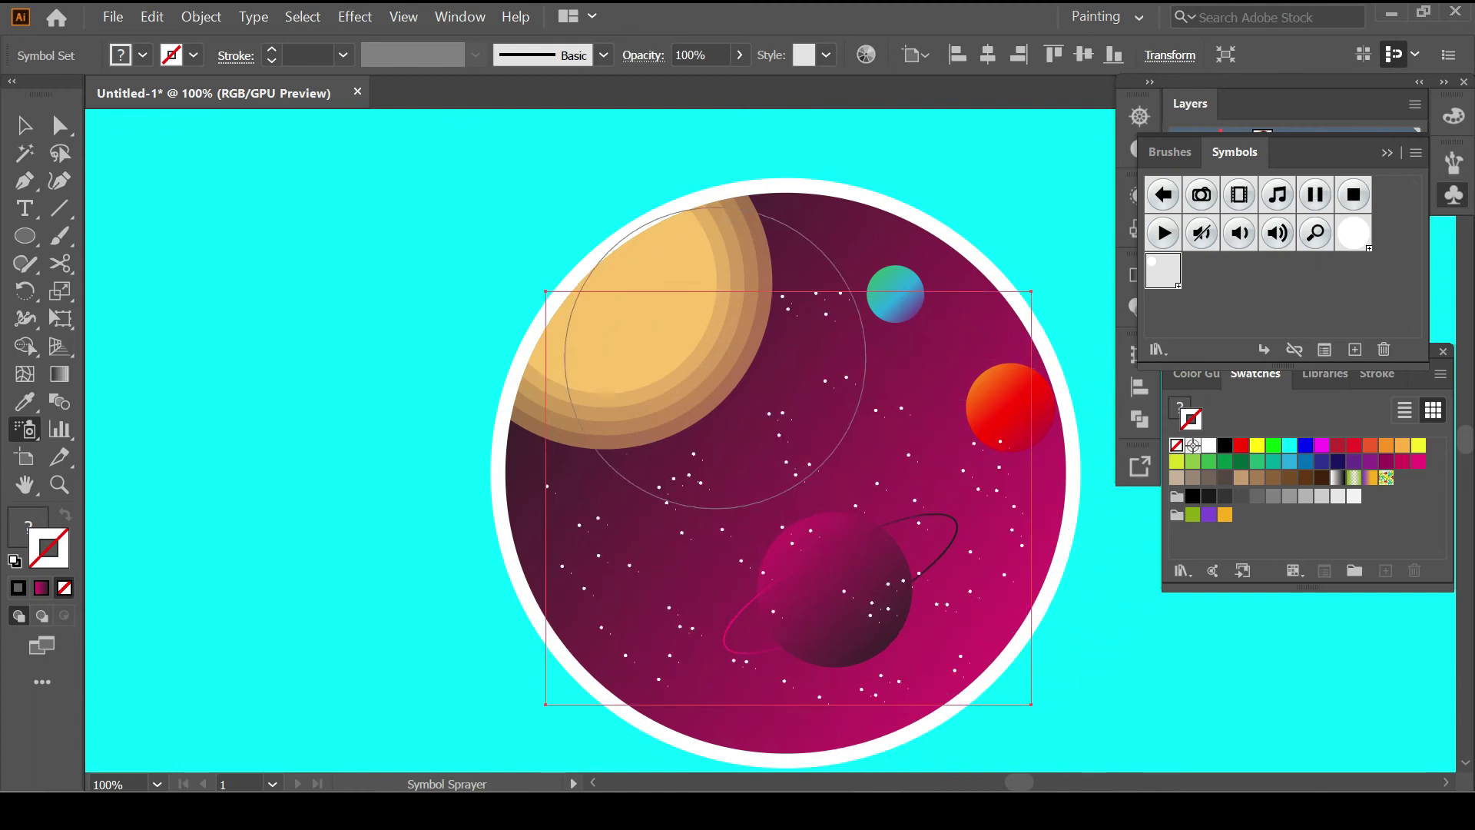
mouse_move(823, 246)
left_mouse_down()
mouse_move(922, 247)
mouse_move(889, 560)
mouse_move(774, 658)
mouse_move(764, 688)
left_mouse_up()
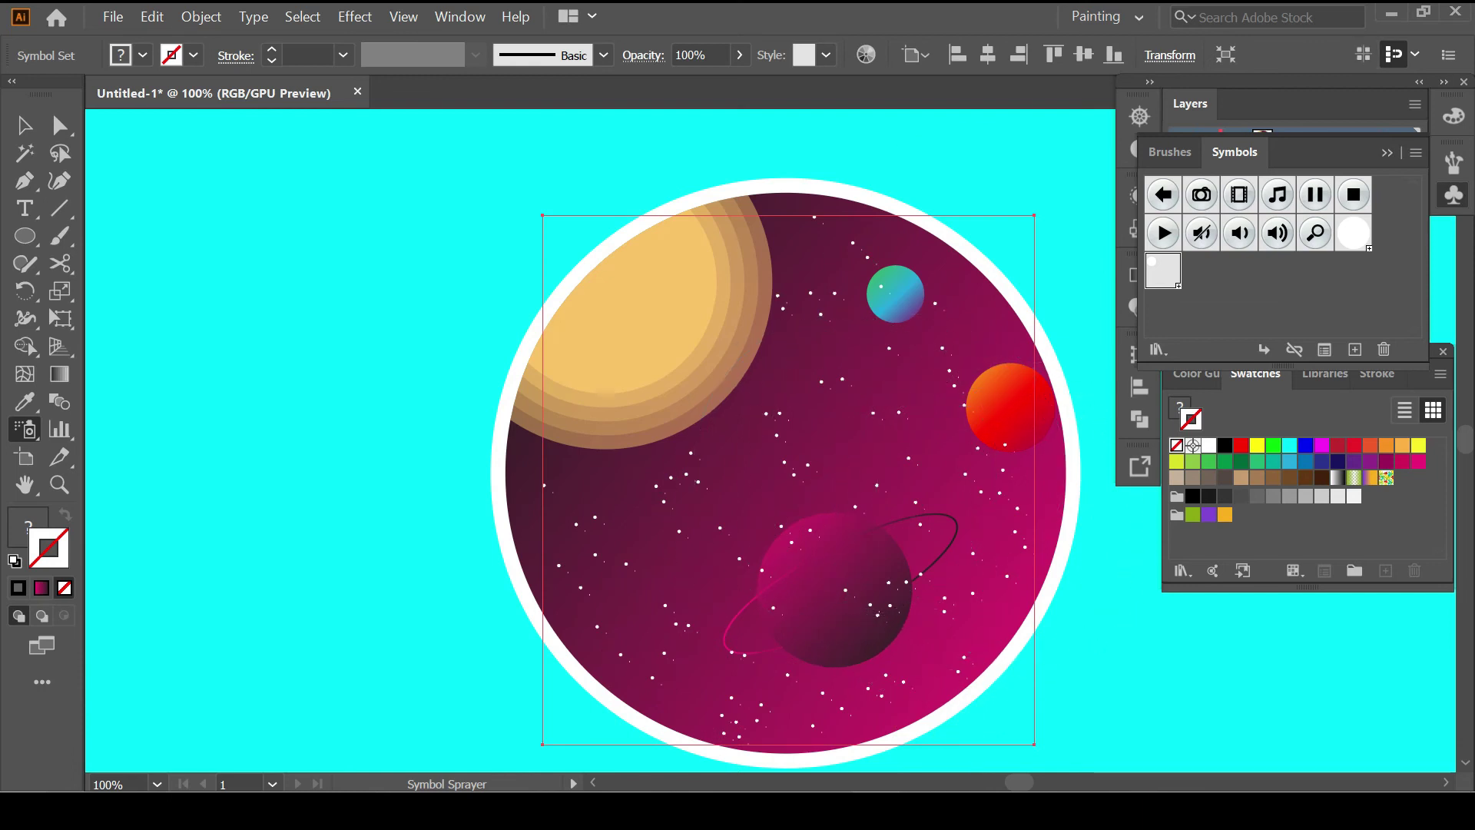
key("v")
key("ctrl+shift+a")
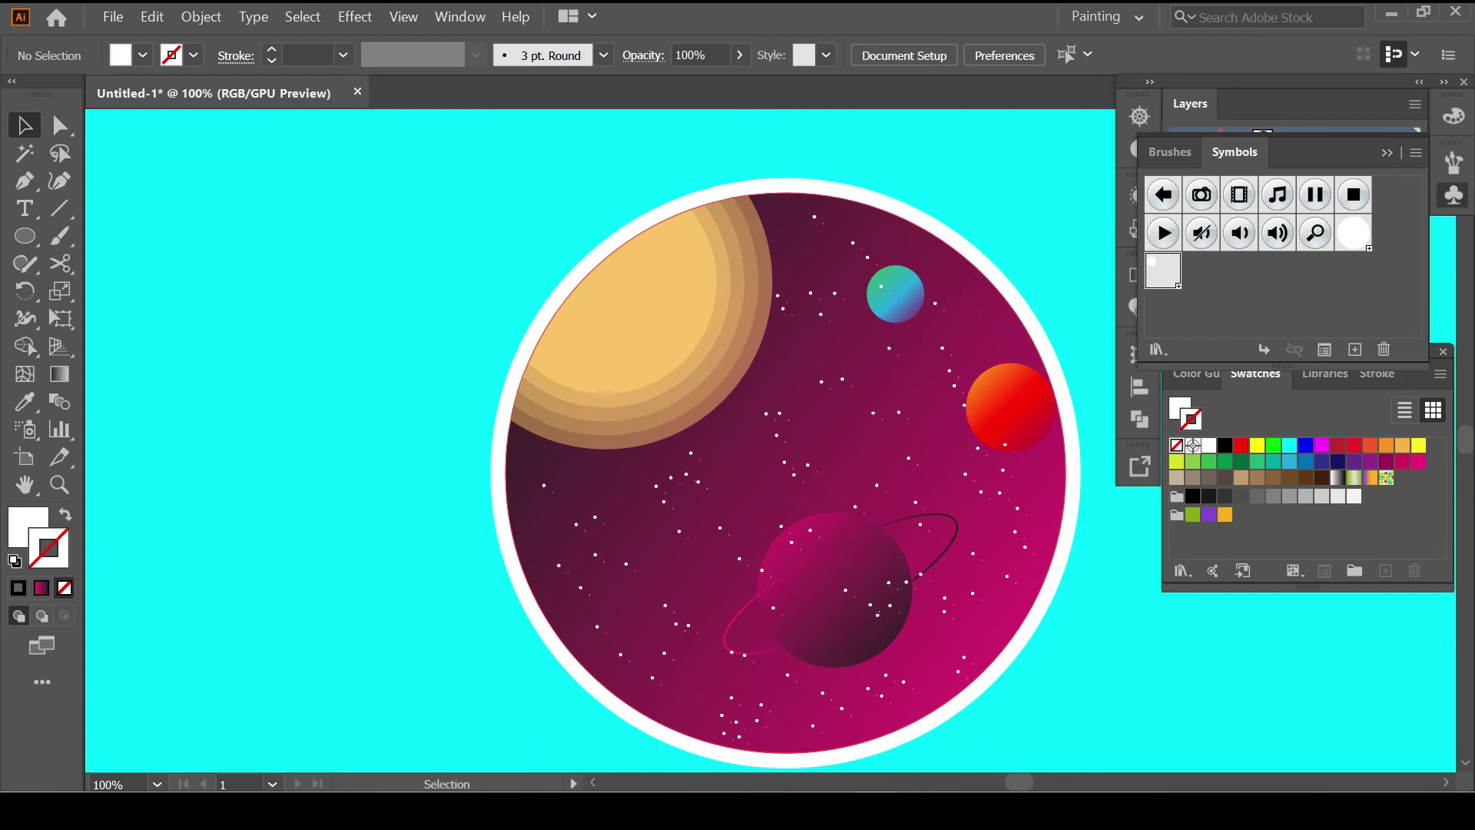
Close the Symbols panel, add a new layer and set a white stroke for the Pen
left_click(1454, 194)
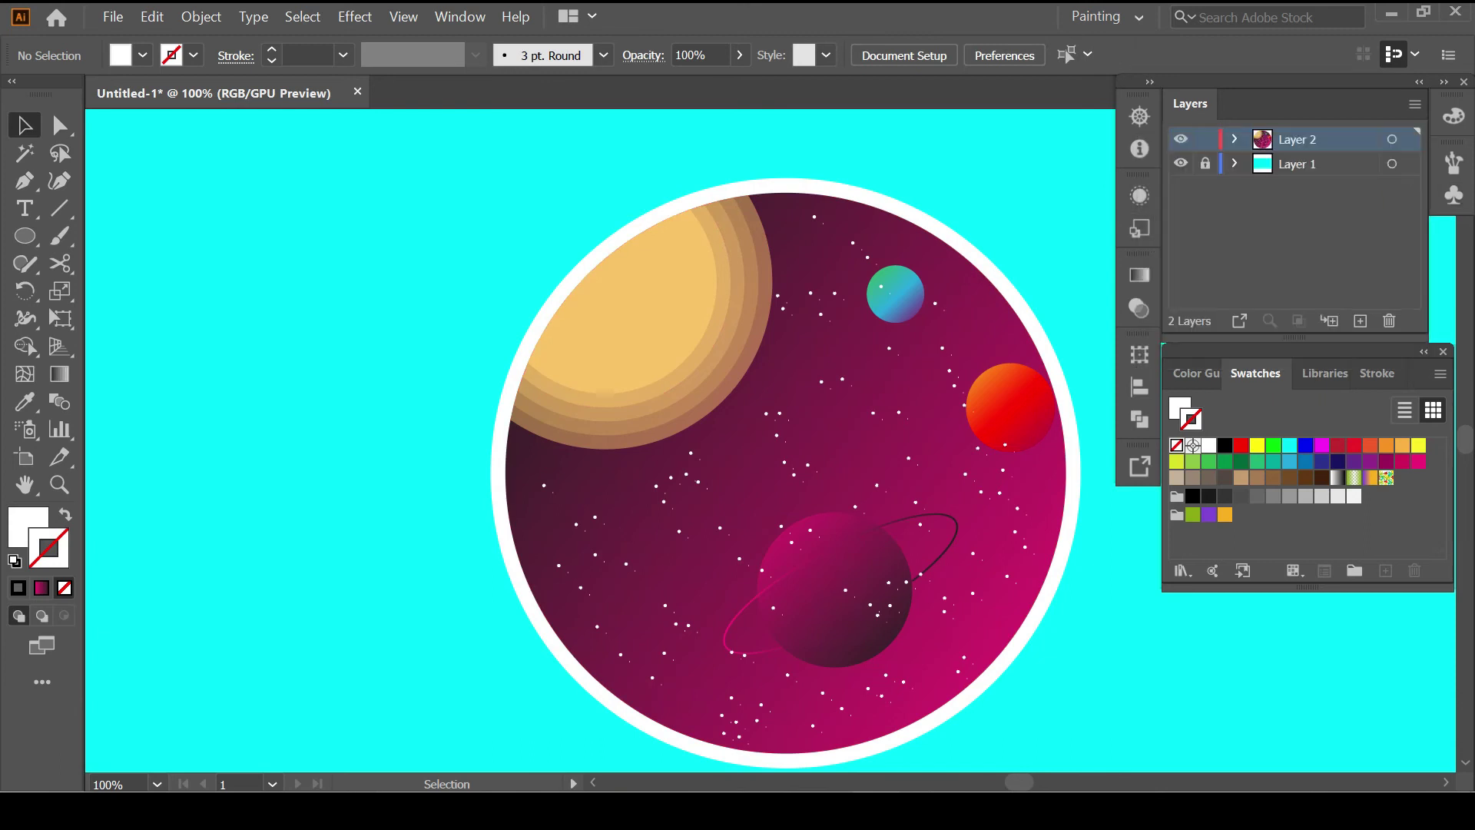
left_click(1360, 321)
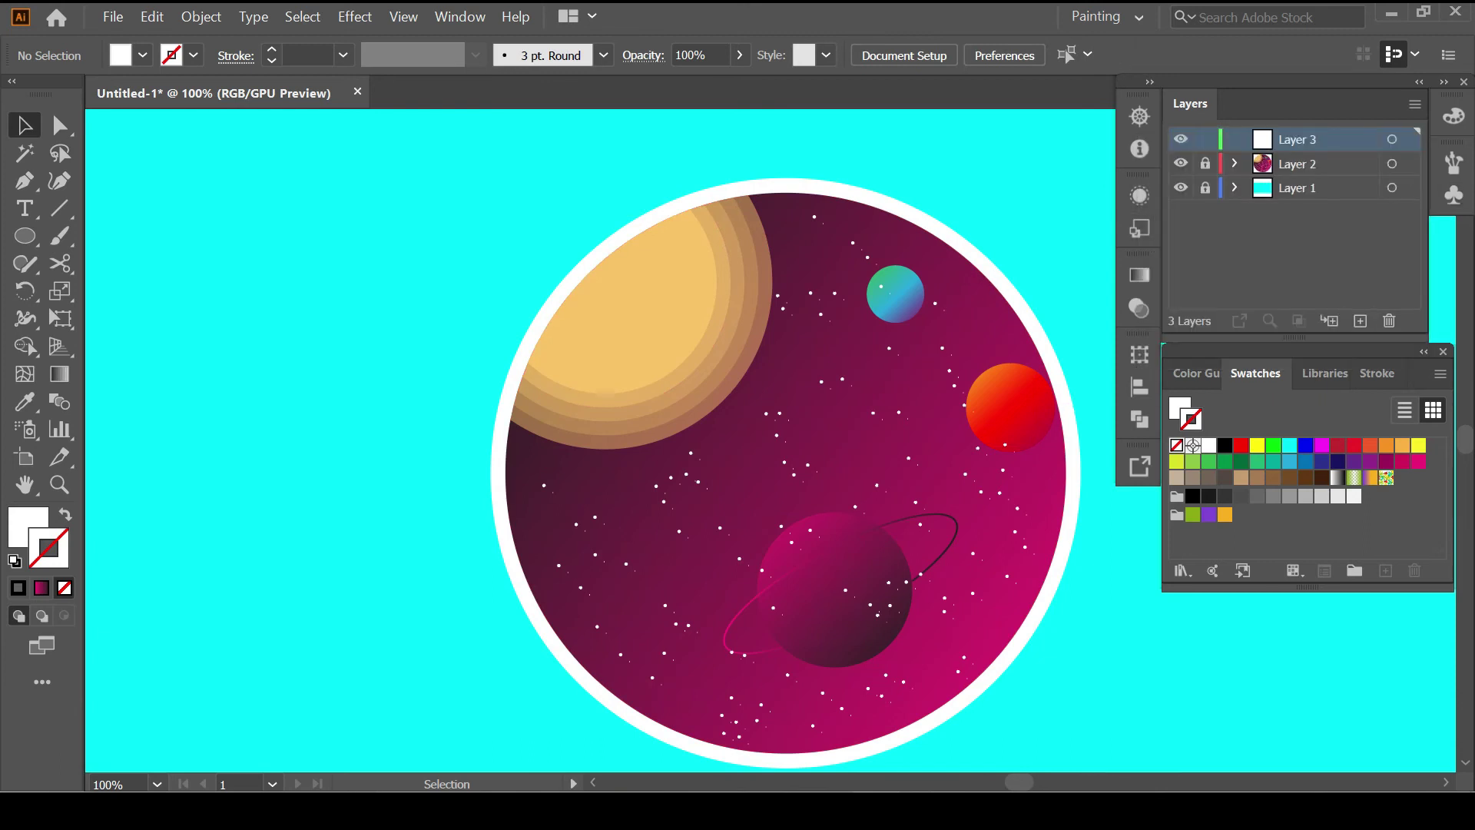
key("p")
key("shift+x")
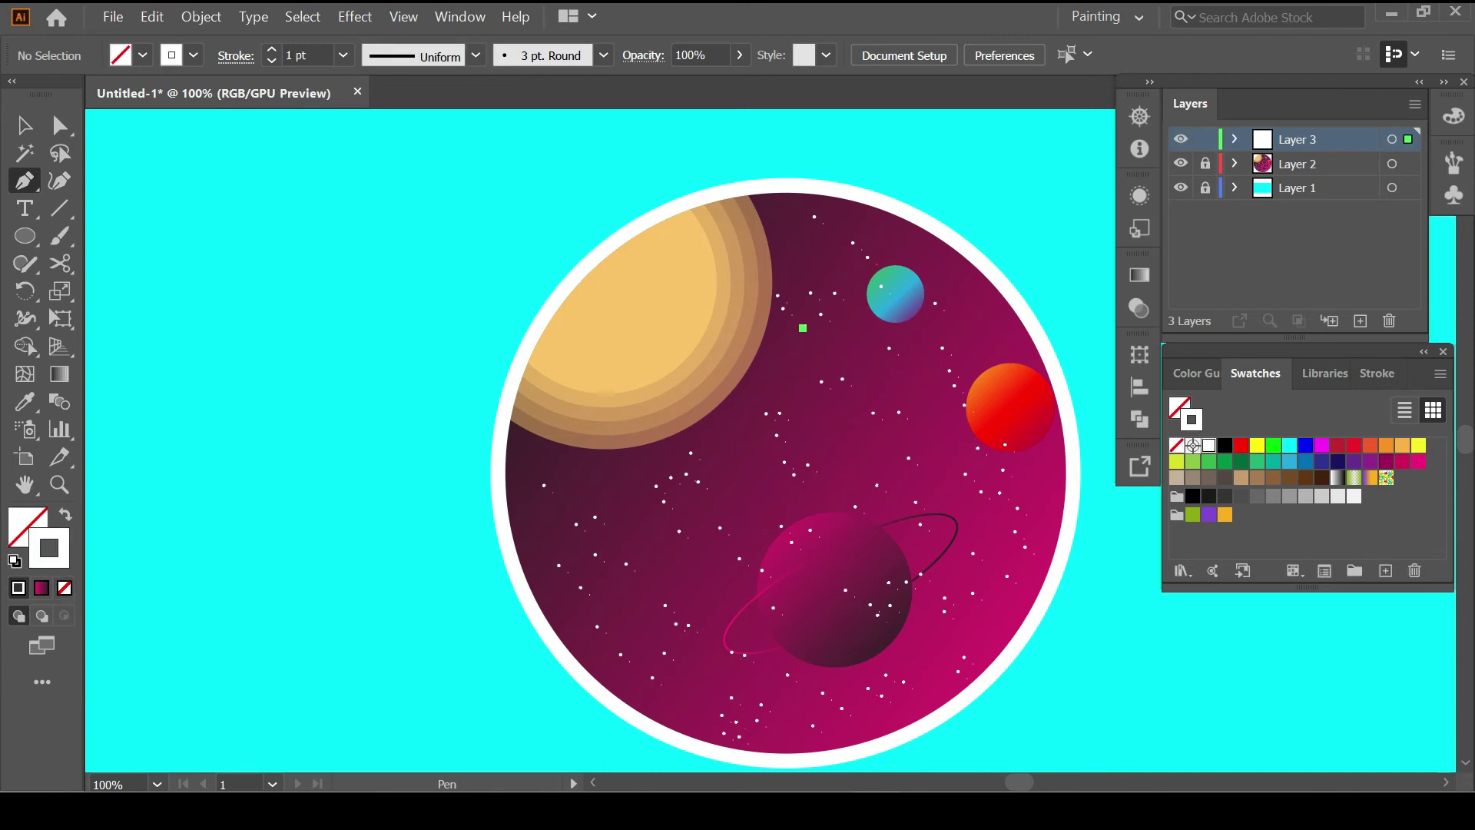
Draw four diagonal white streak lines, one beside the red planet
left_click(738, 407)
left_click(785, 415)
left_click(706, 498)
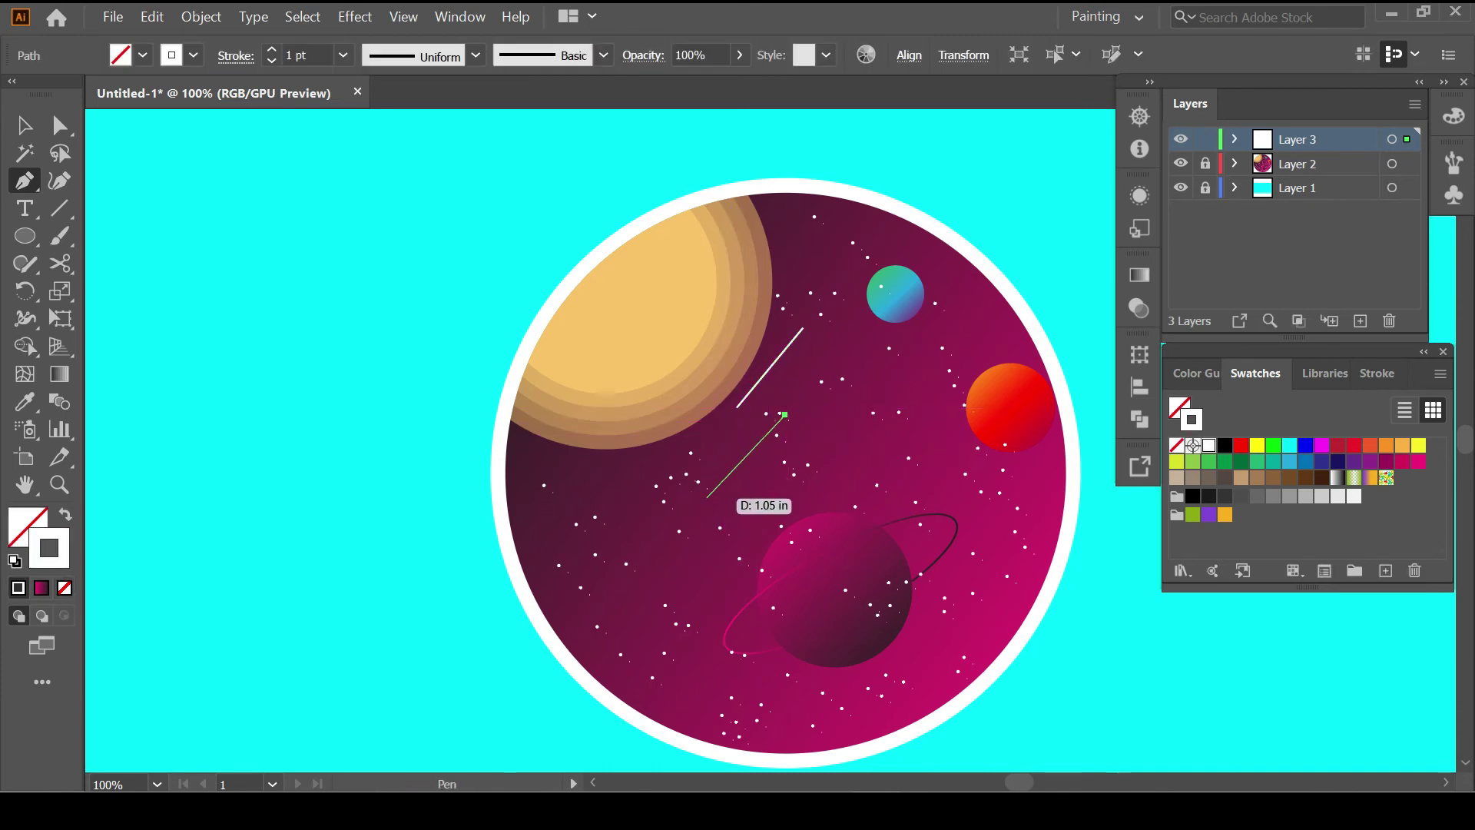
left_click(745, 461)
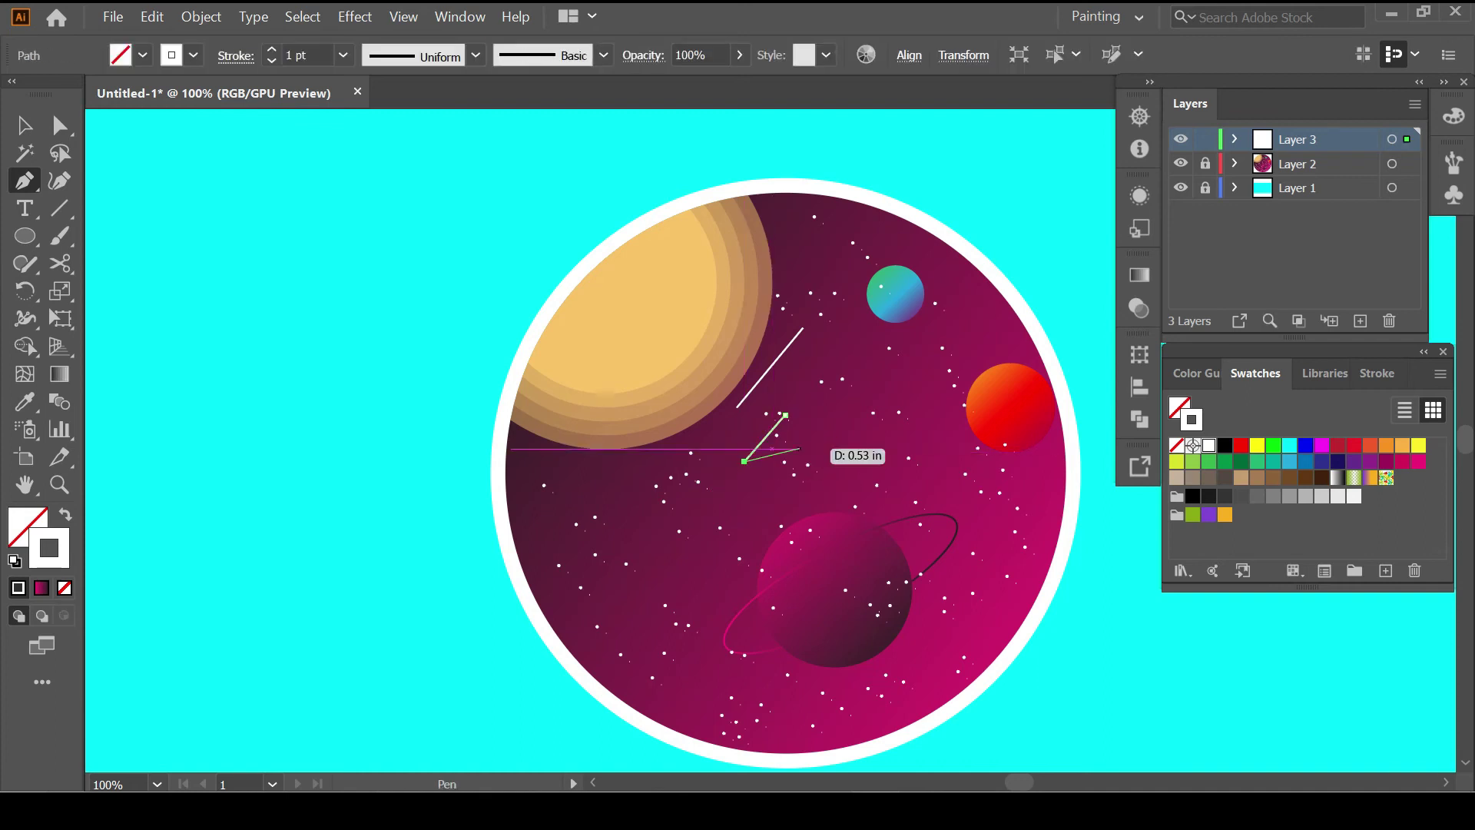
left_click(988, 337)
left_click(939, 400)
left_click(931, 473, "ctrl")
left_click(920, 447)
left_click(897, 478)
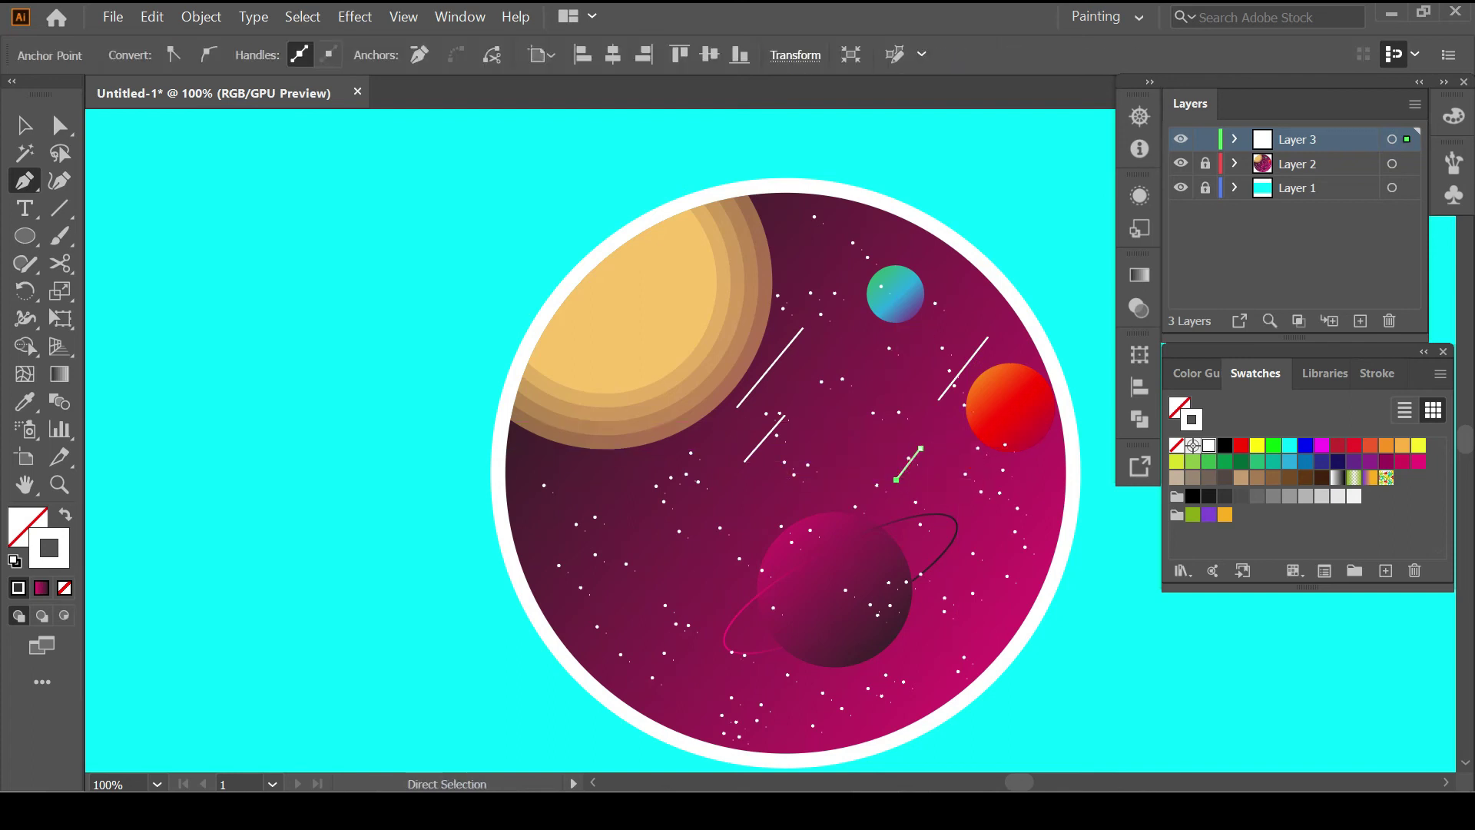
Give all four streaks a tapered width profile with the taper flipped
key("ctrl+a")
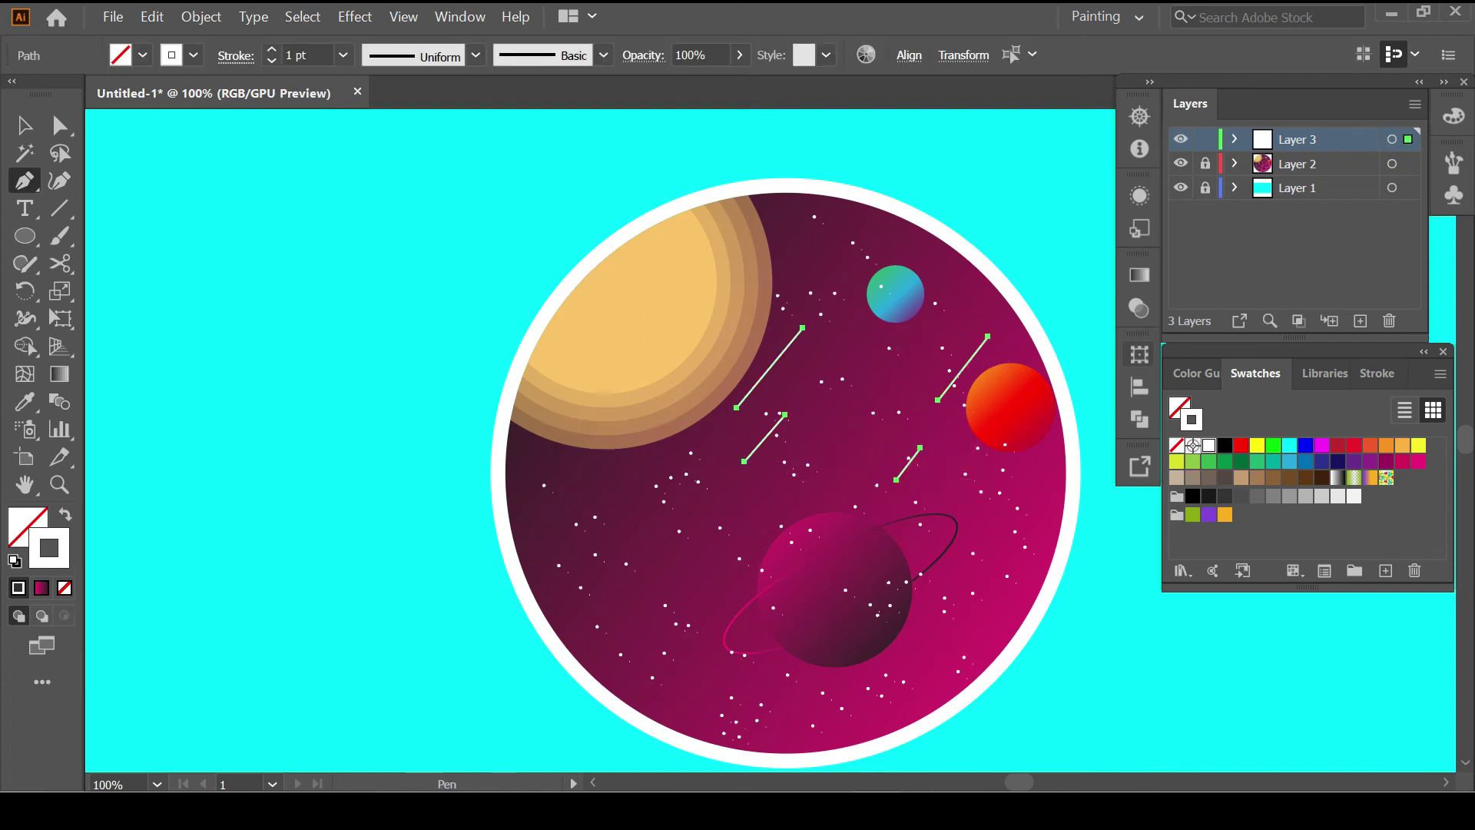
left_click(1139, 195)
left_click(919, 251)
left_click(859, 613)
left_click(783, 524)
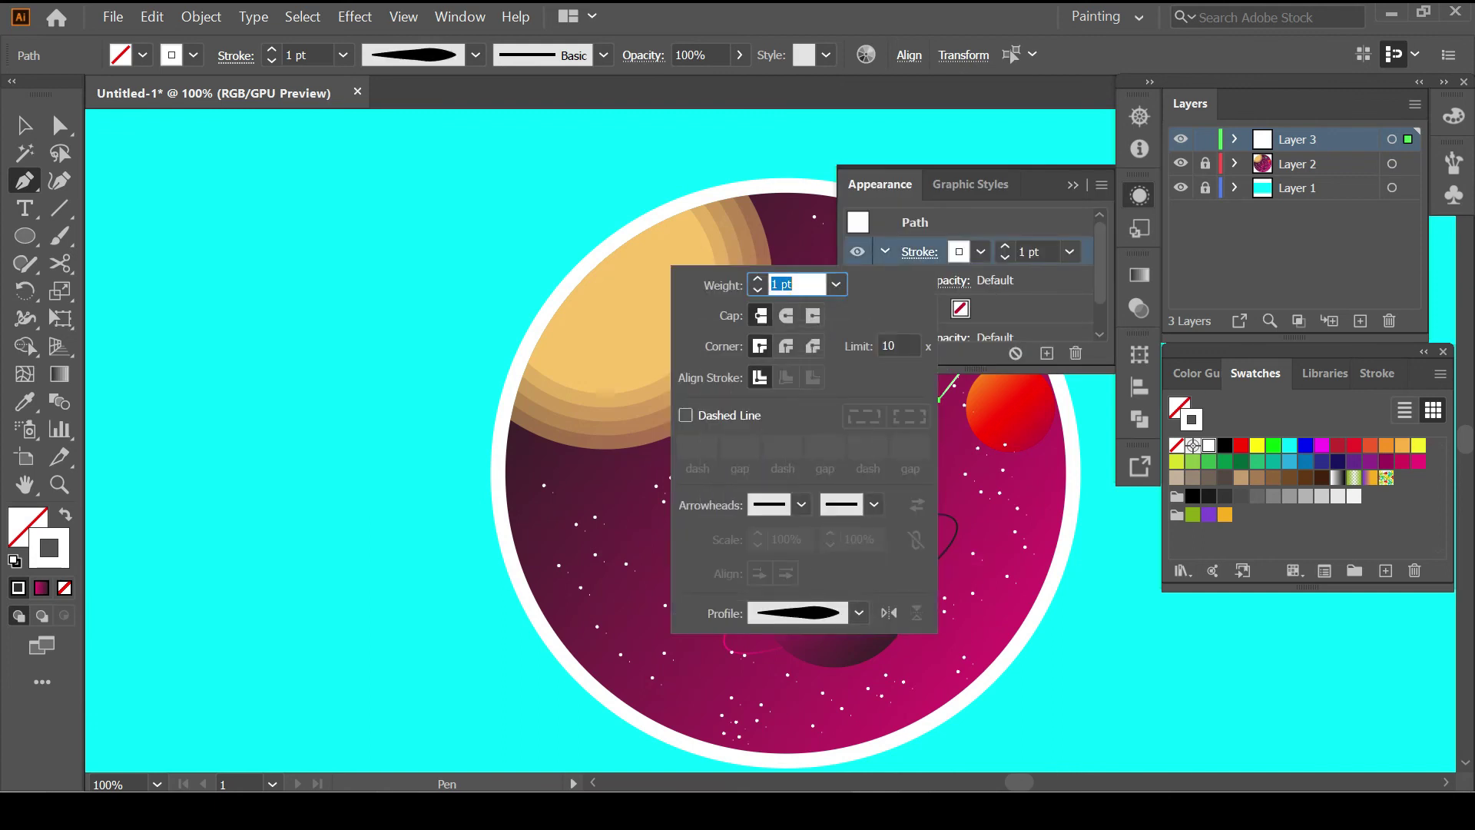
left_click(889, 613)
key("Escape")
left_click(1140, 195)
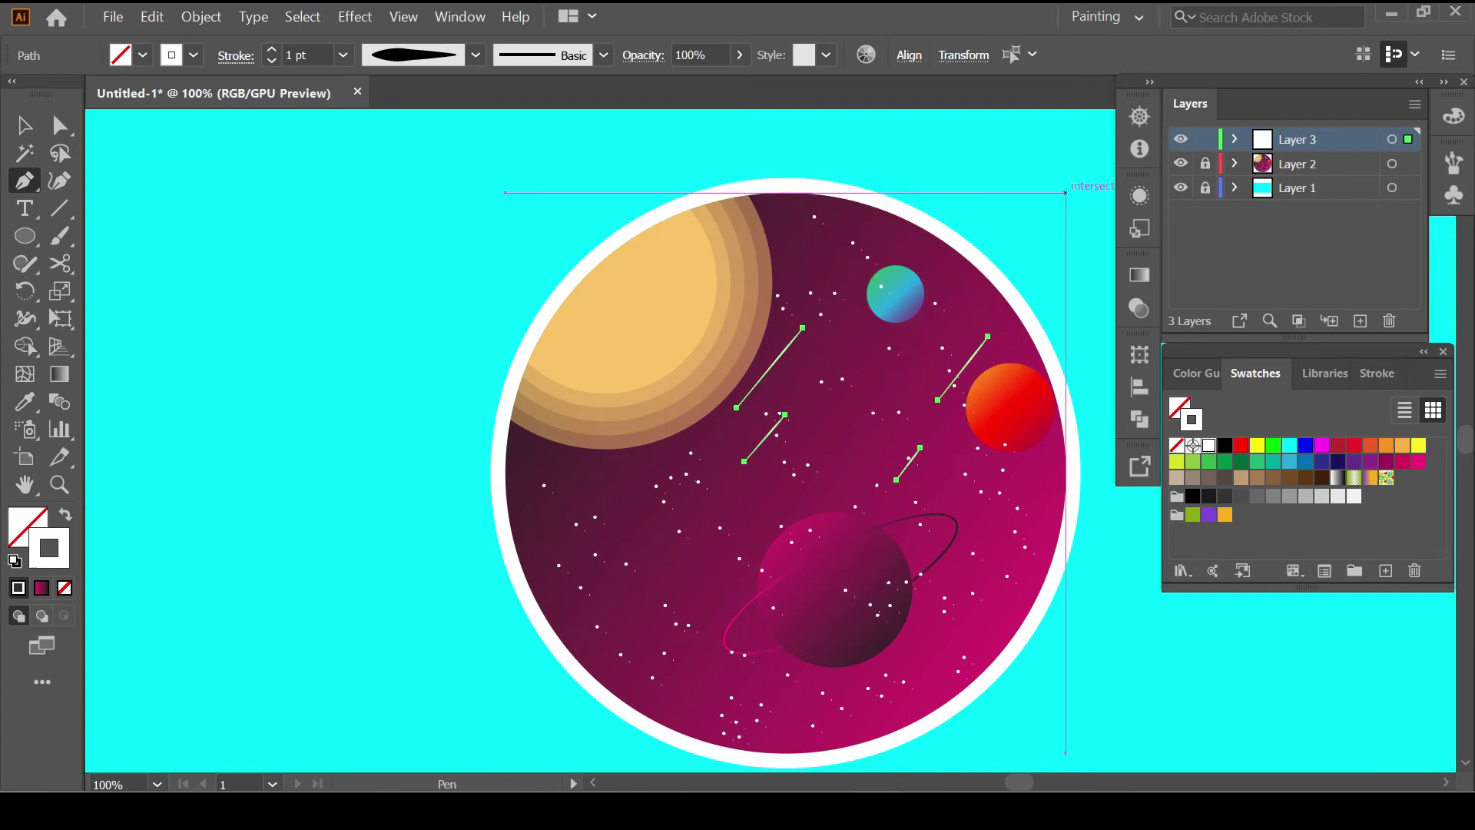
Reselect the four streak lines and recheck their stroke options
key("ctrl+shift+a")
key("ctrl+a")
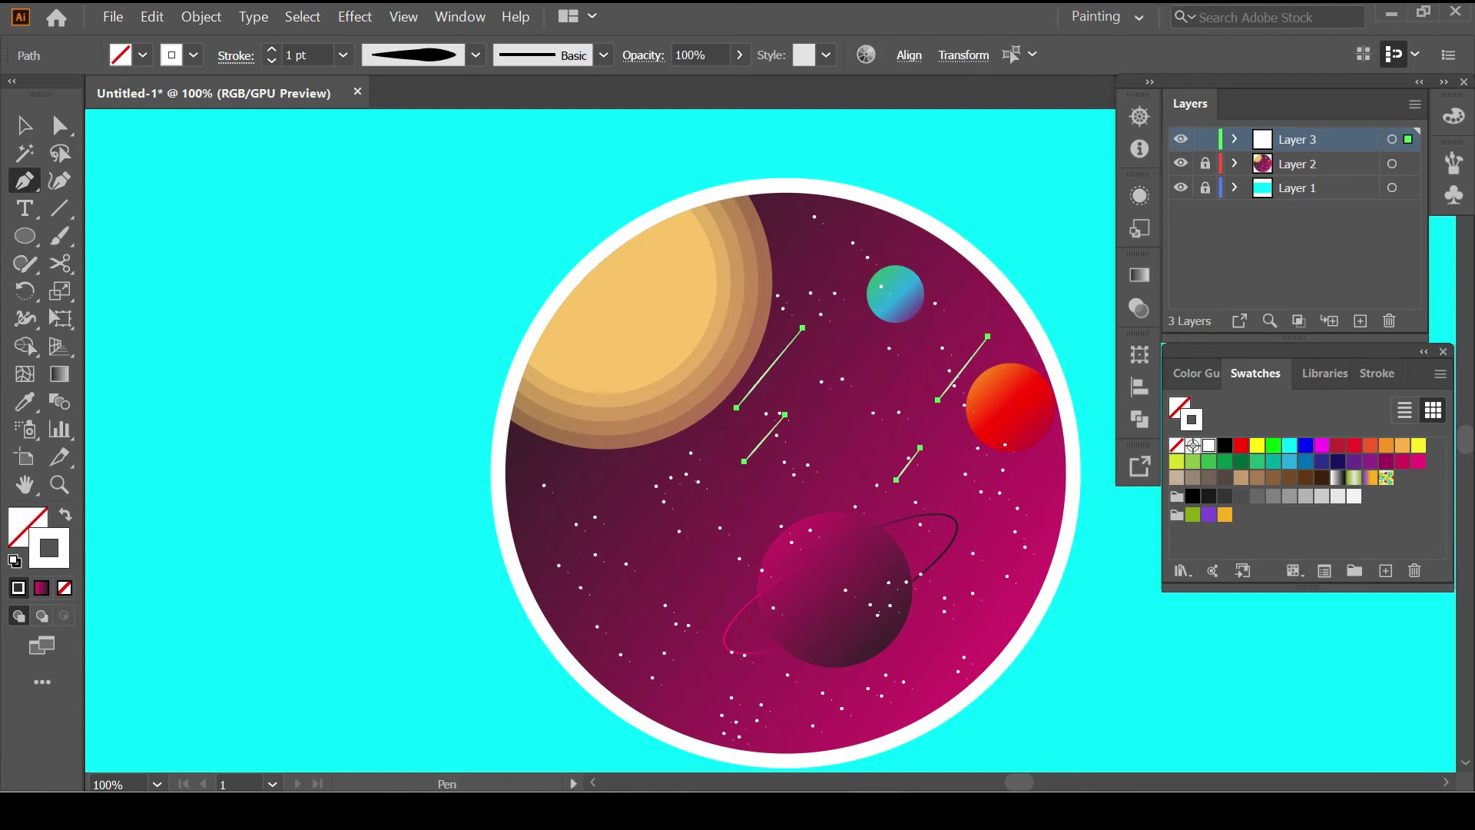
left_click(1140, 196)
left_click(920, 252)
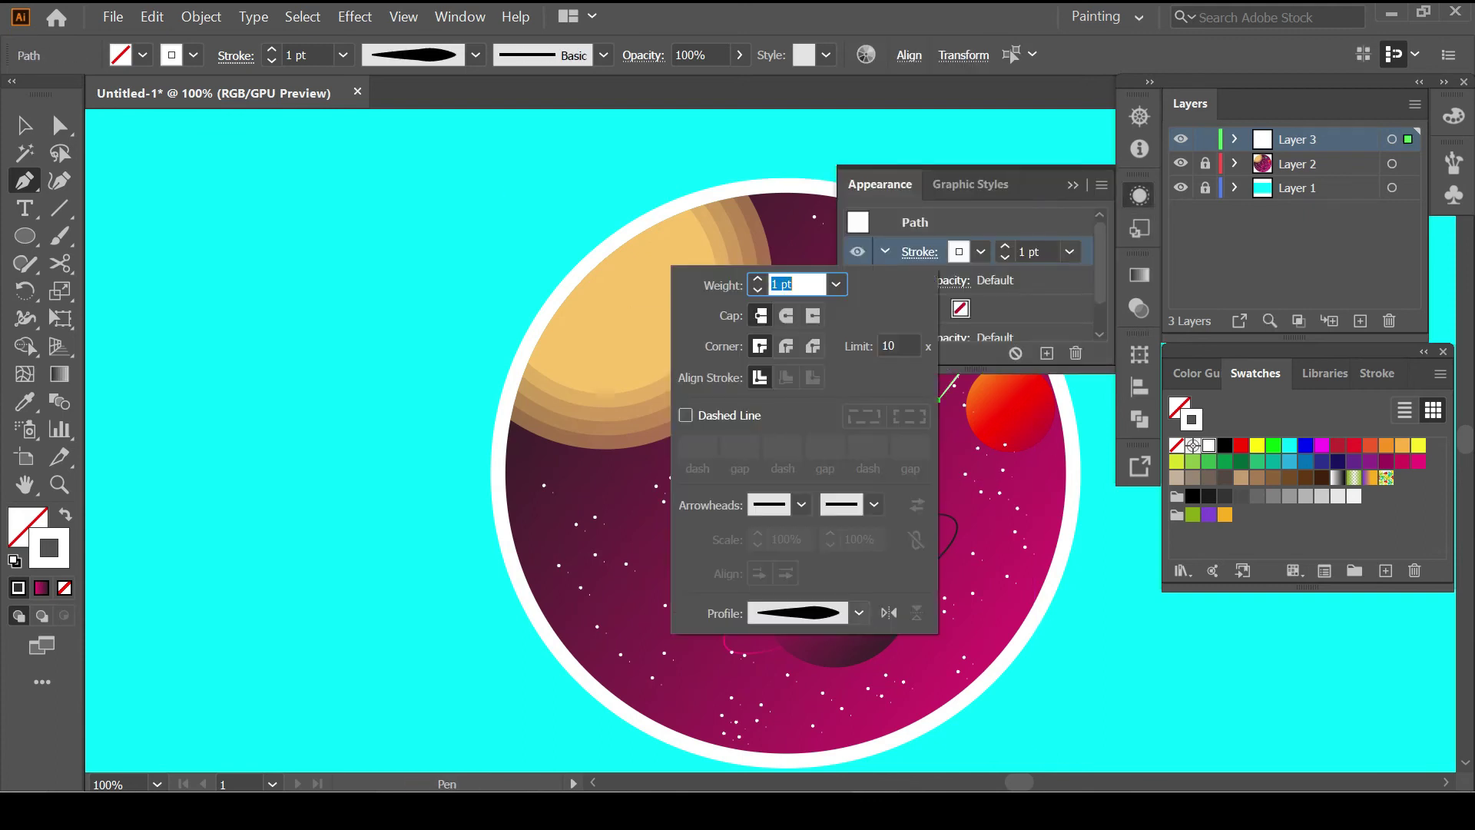
key("Escape")
left_click(1139, 195)
key("ctrl+shift+a")
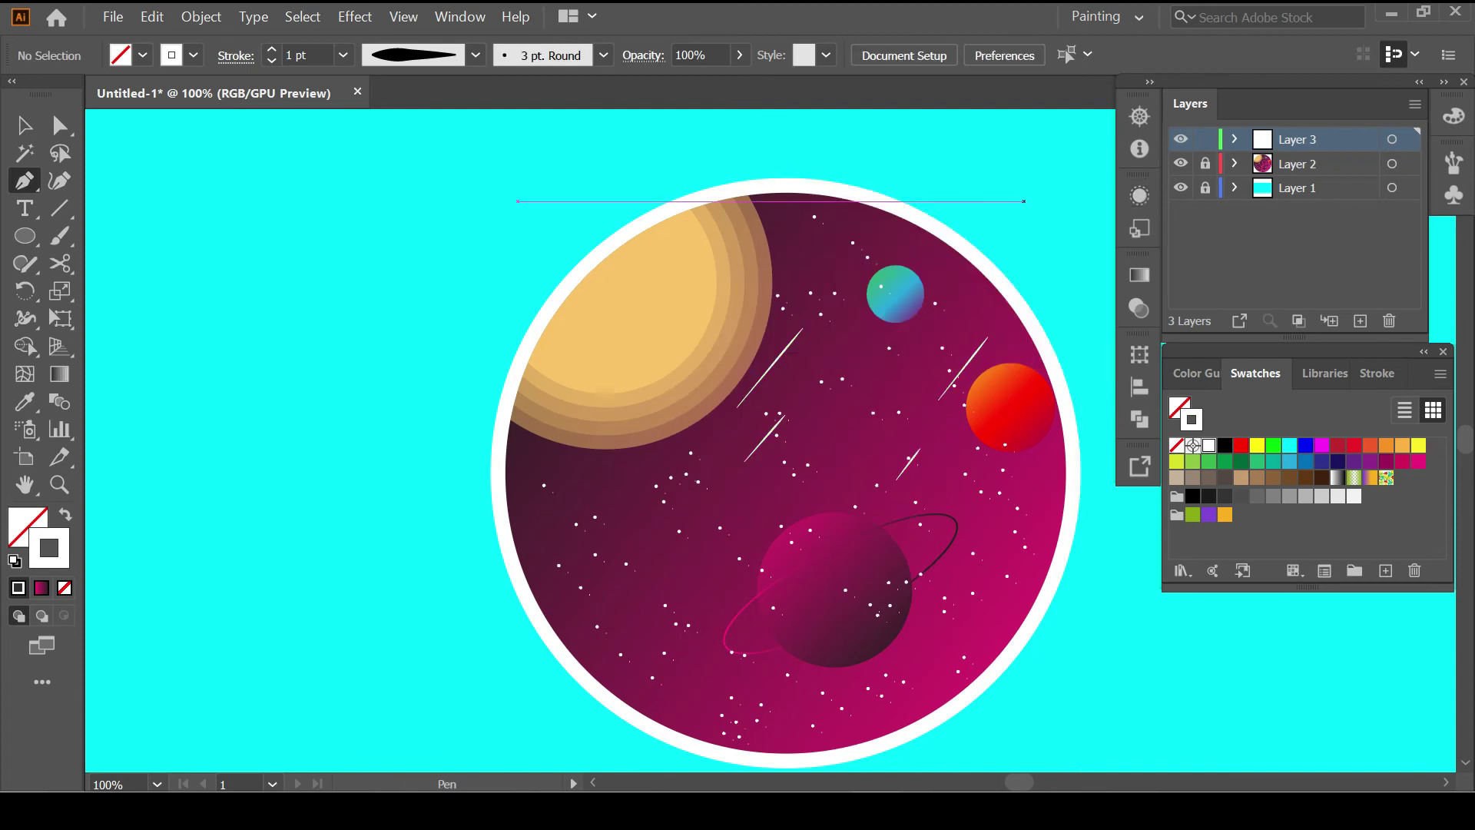
key("ctrl+a")
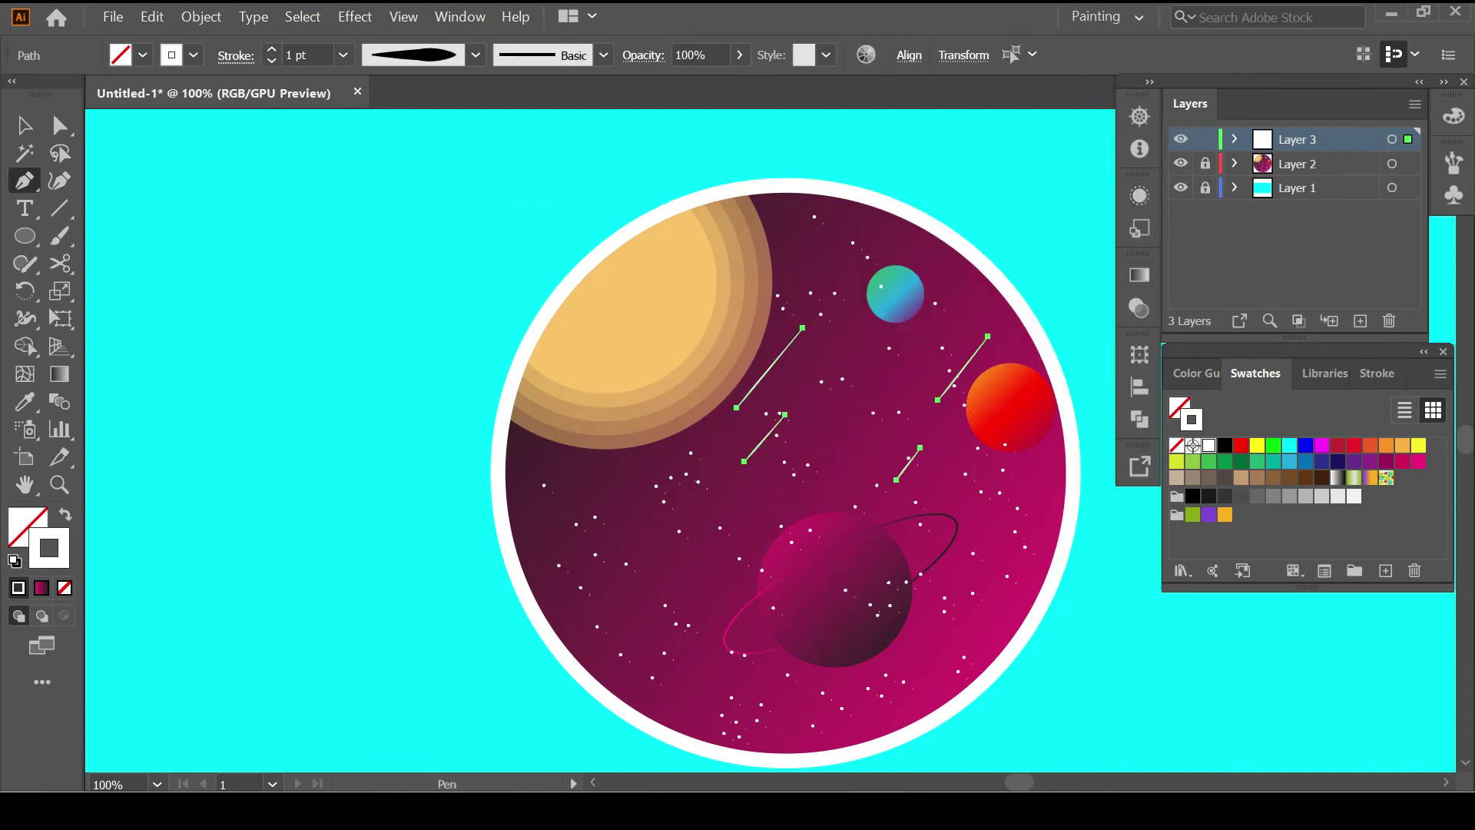
left_click(460, 16)
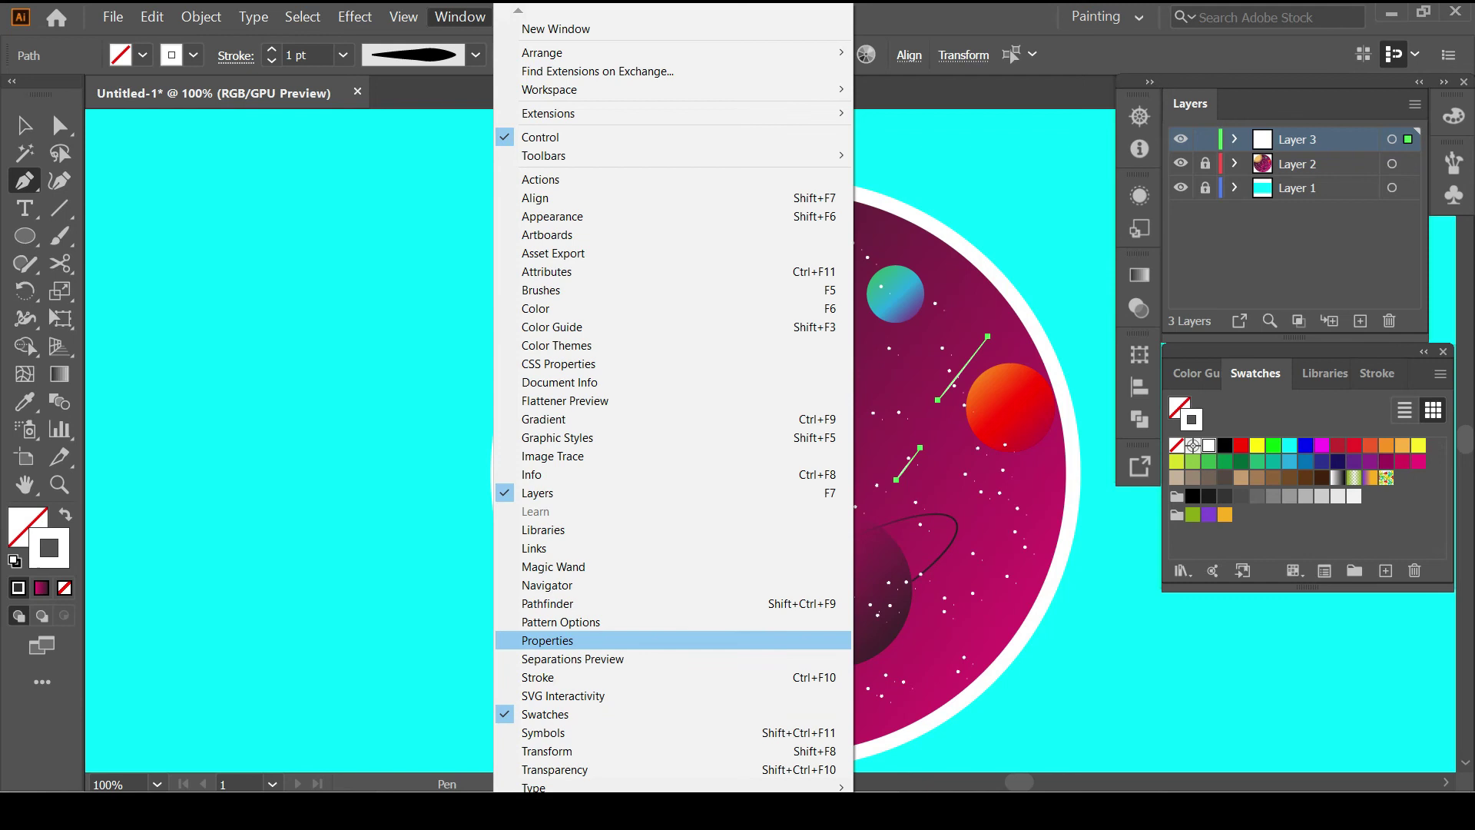
Lower the shooting-star streaks' opacity to 54% in the Properties panel, then deselect
left_click(538, 641)
left_click(996, 449)
left_click_drag(995, 478, 965, 478)
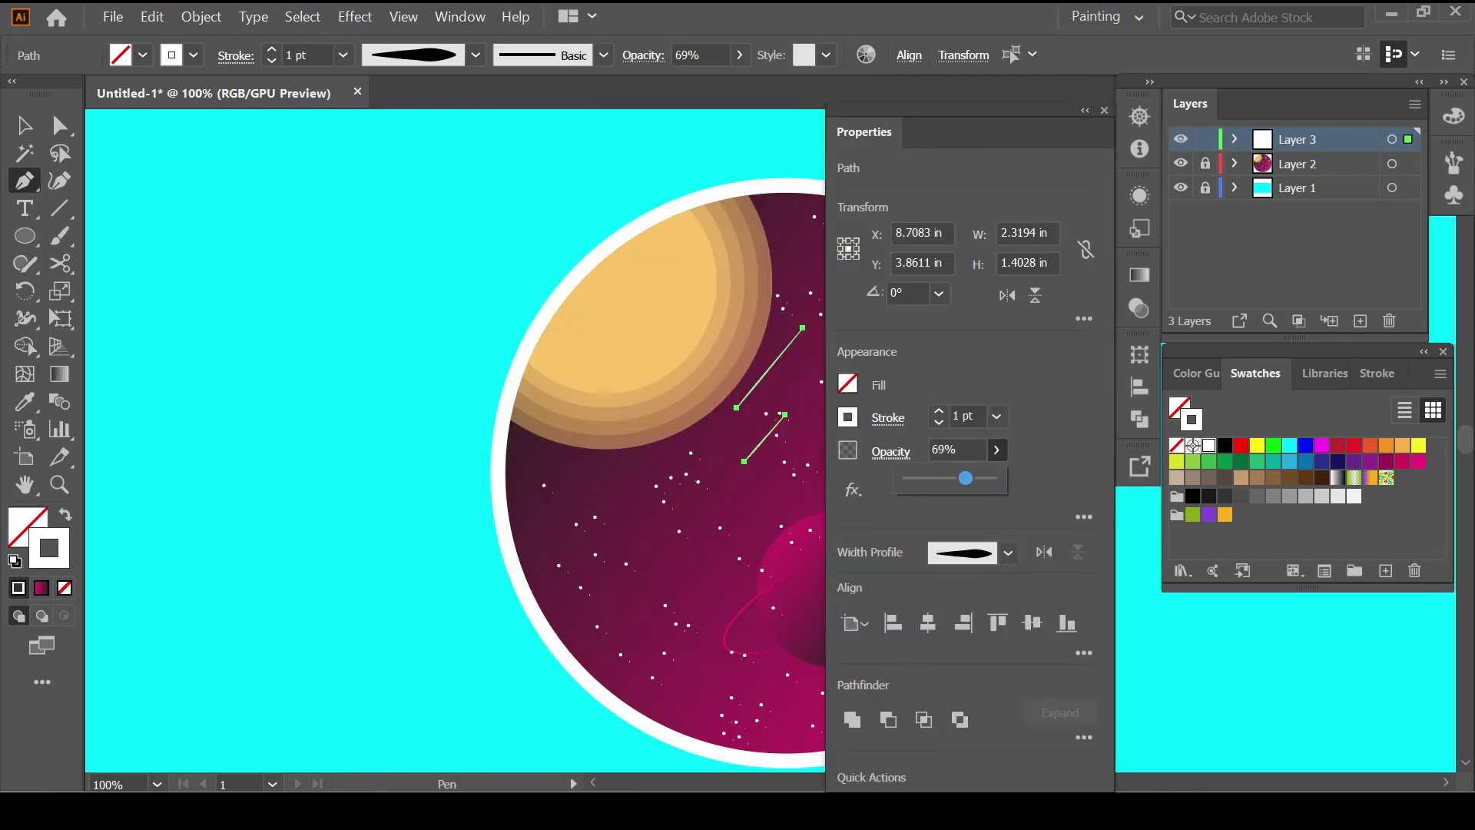
key("Return")
key("ctrl+minus")
key("ctrl+shift+a")
Zoom out and pan around to review the whole artboard
key("ctrl+minus")
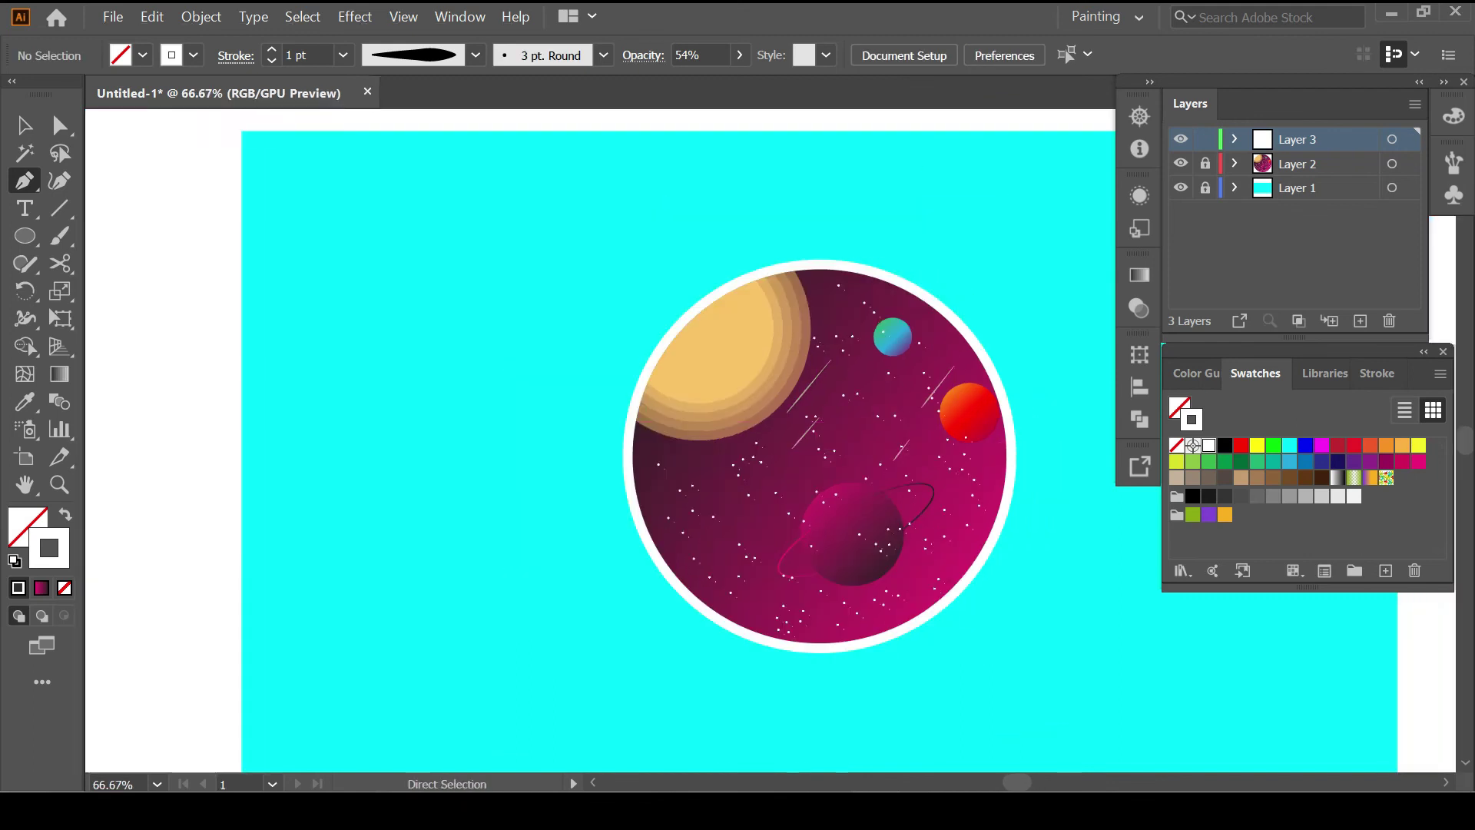
scroll(768, 442, "down", 3)
scroll(768, 442, "up", 2)
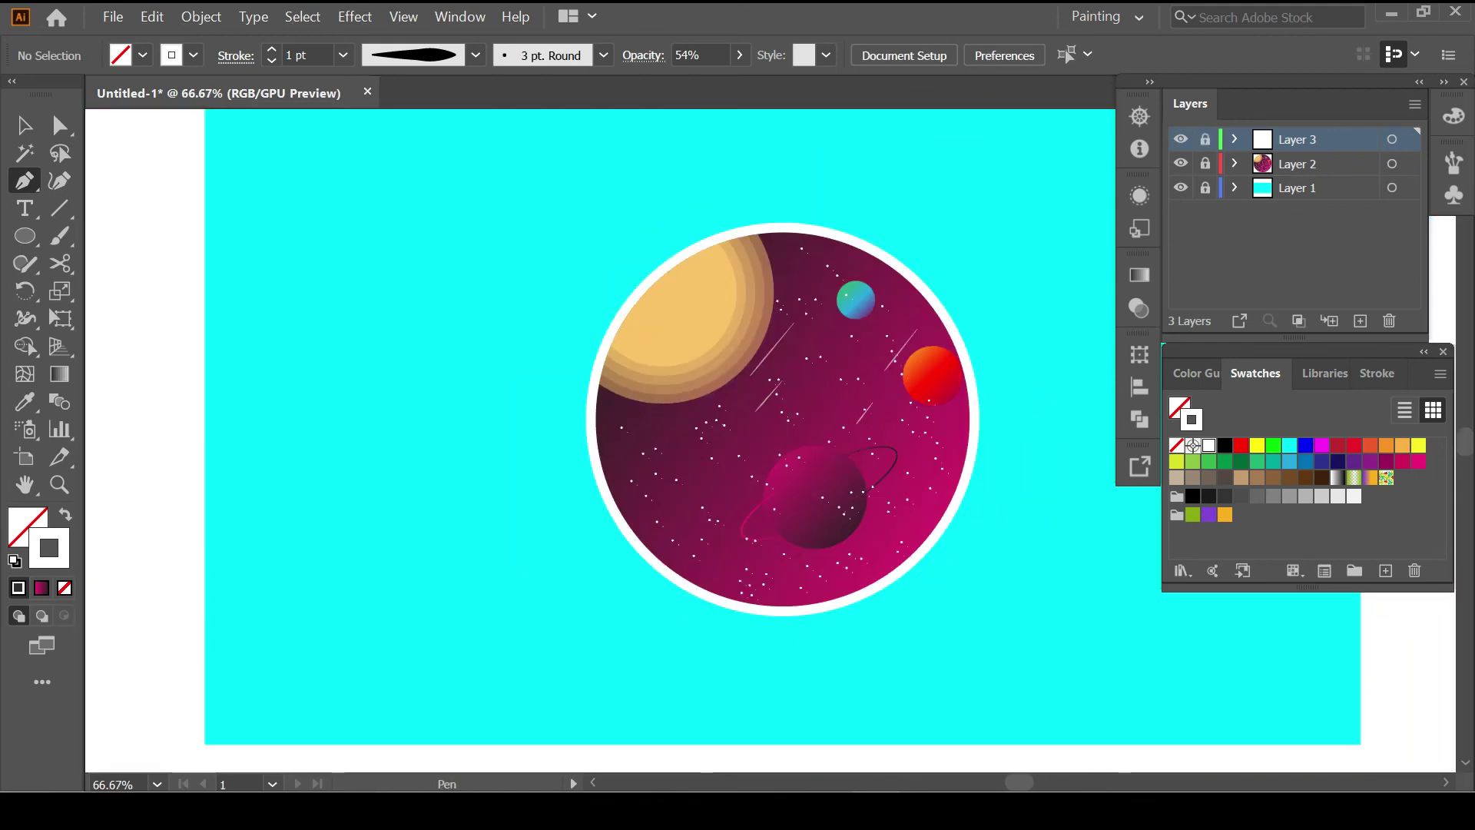
scroll(768, 442, "up", 1)
scroll(768, 442, "right", 2)
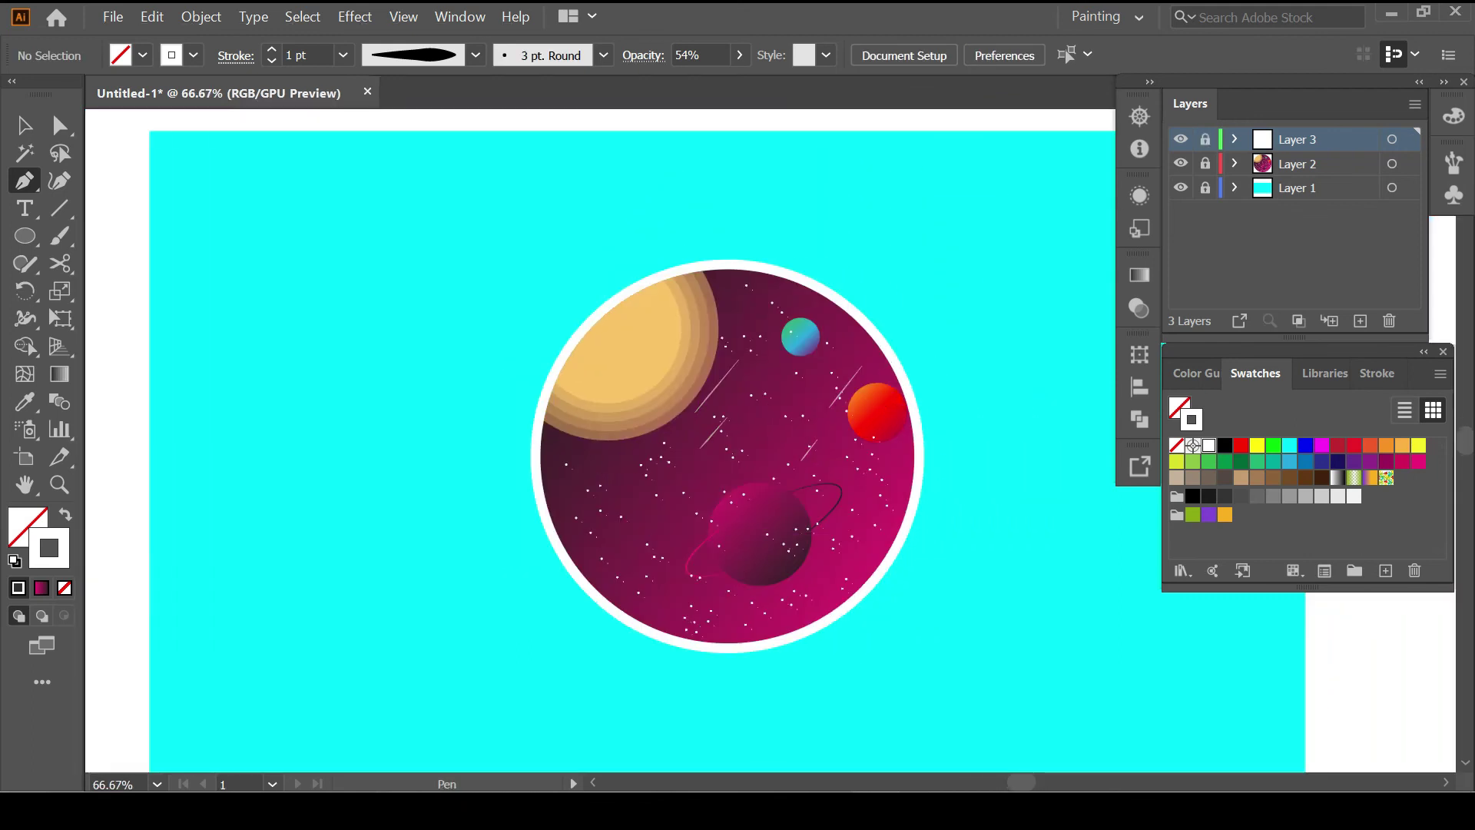
scroll(730, 442, "down", 1)
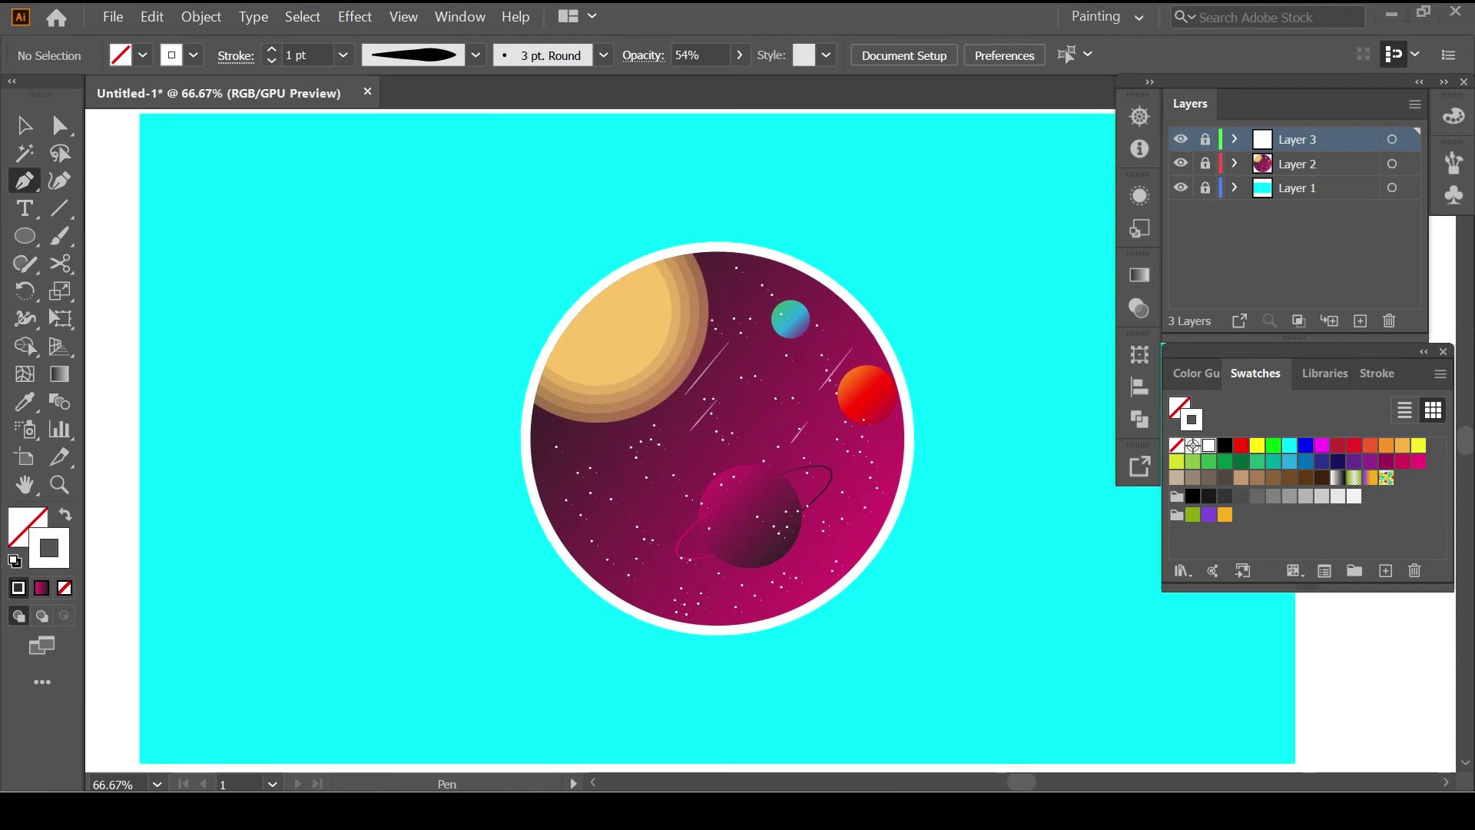
scroll(674, 418, "down", 1)
Select the background rectangle, apply a gradient fill and remove its outline
key("v")
key("ctrl+a")
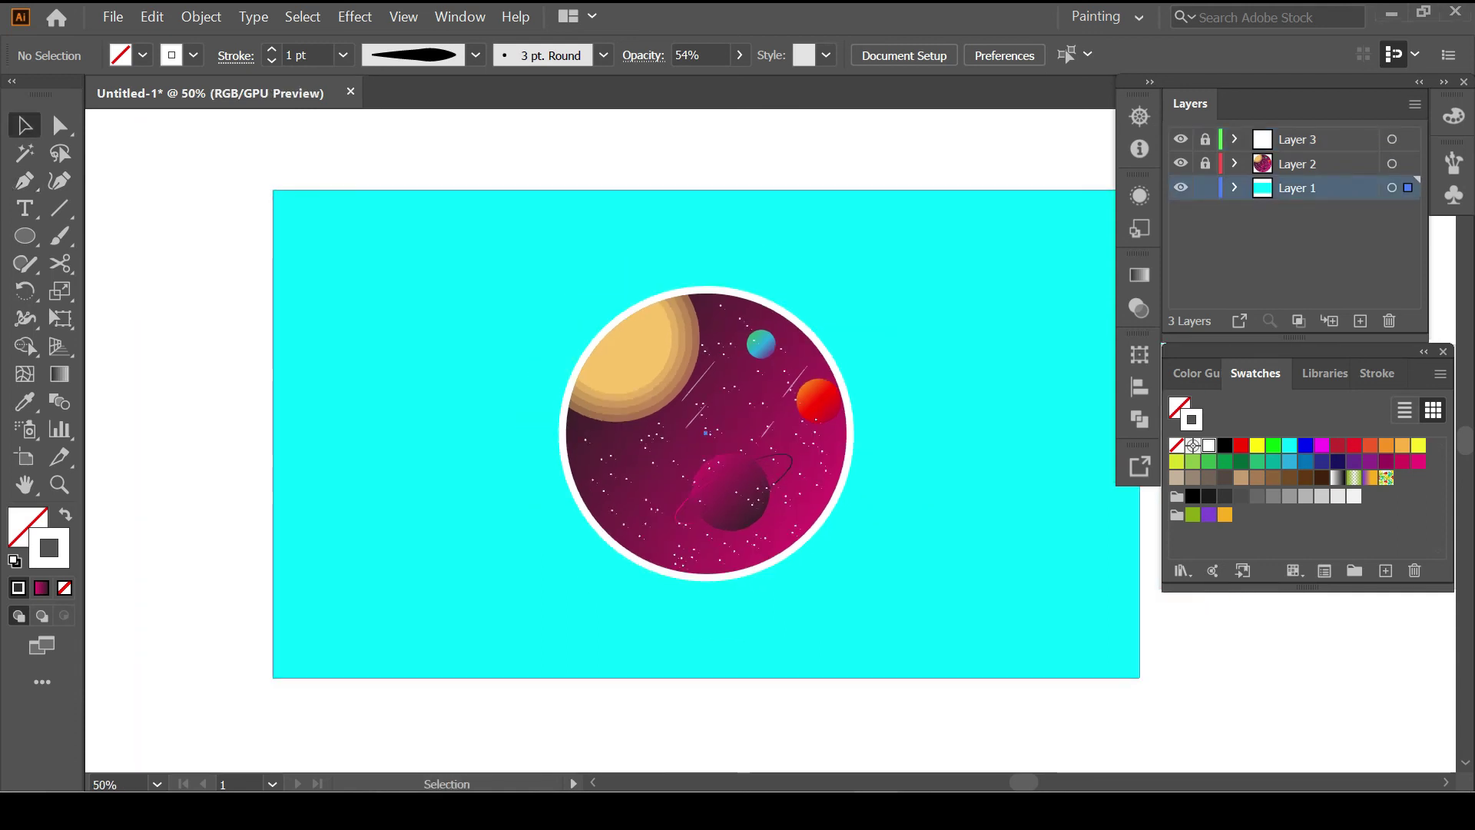
key("period")
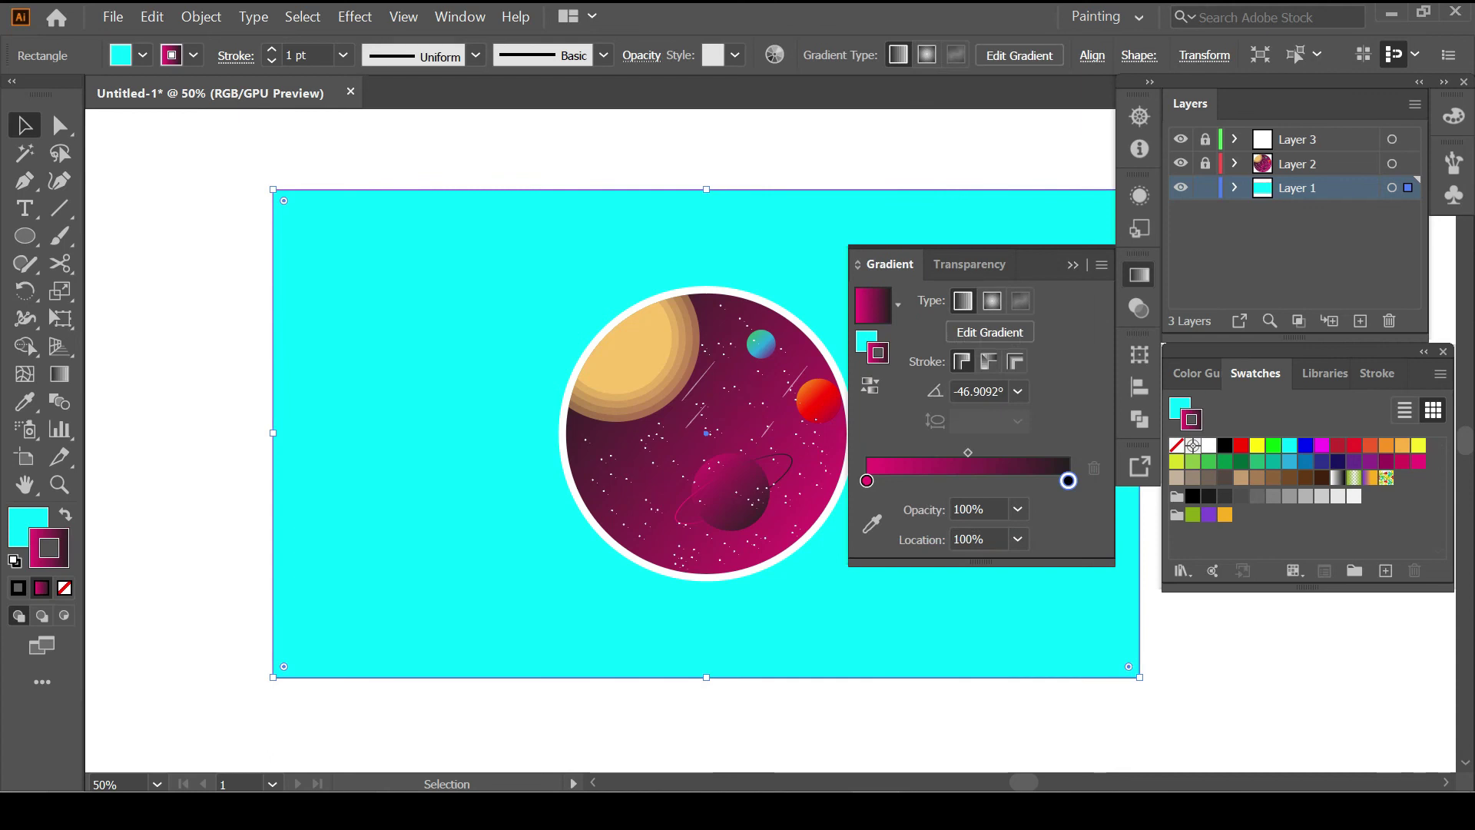
left_click(65, 514)
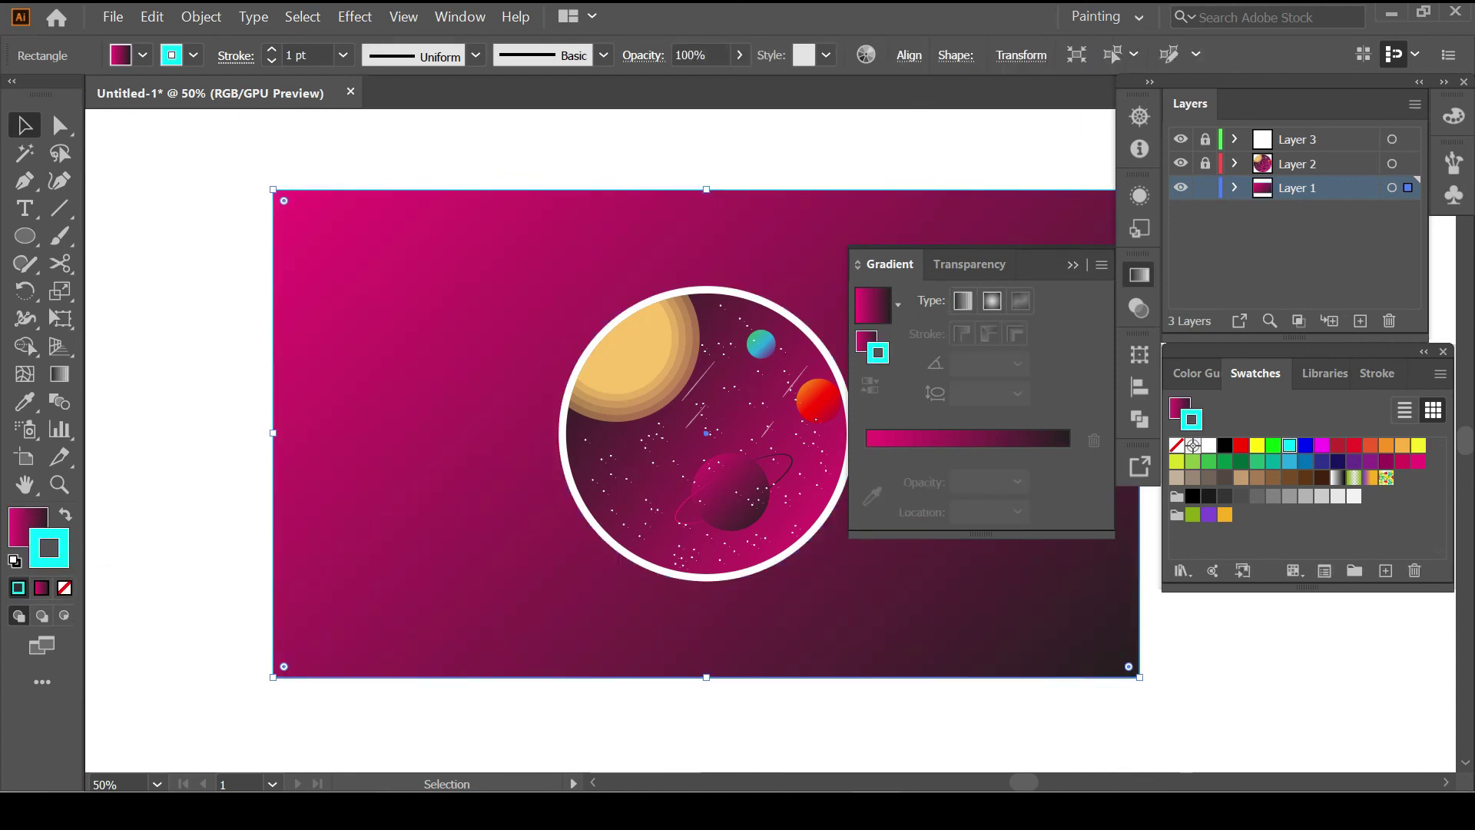
key("slash")
key("x")
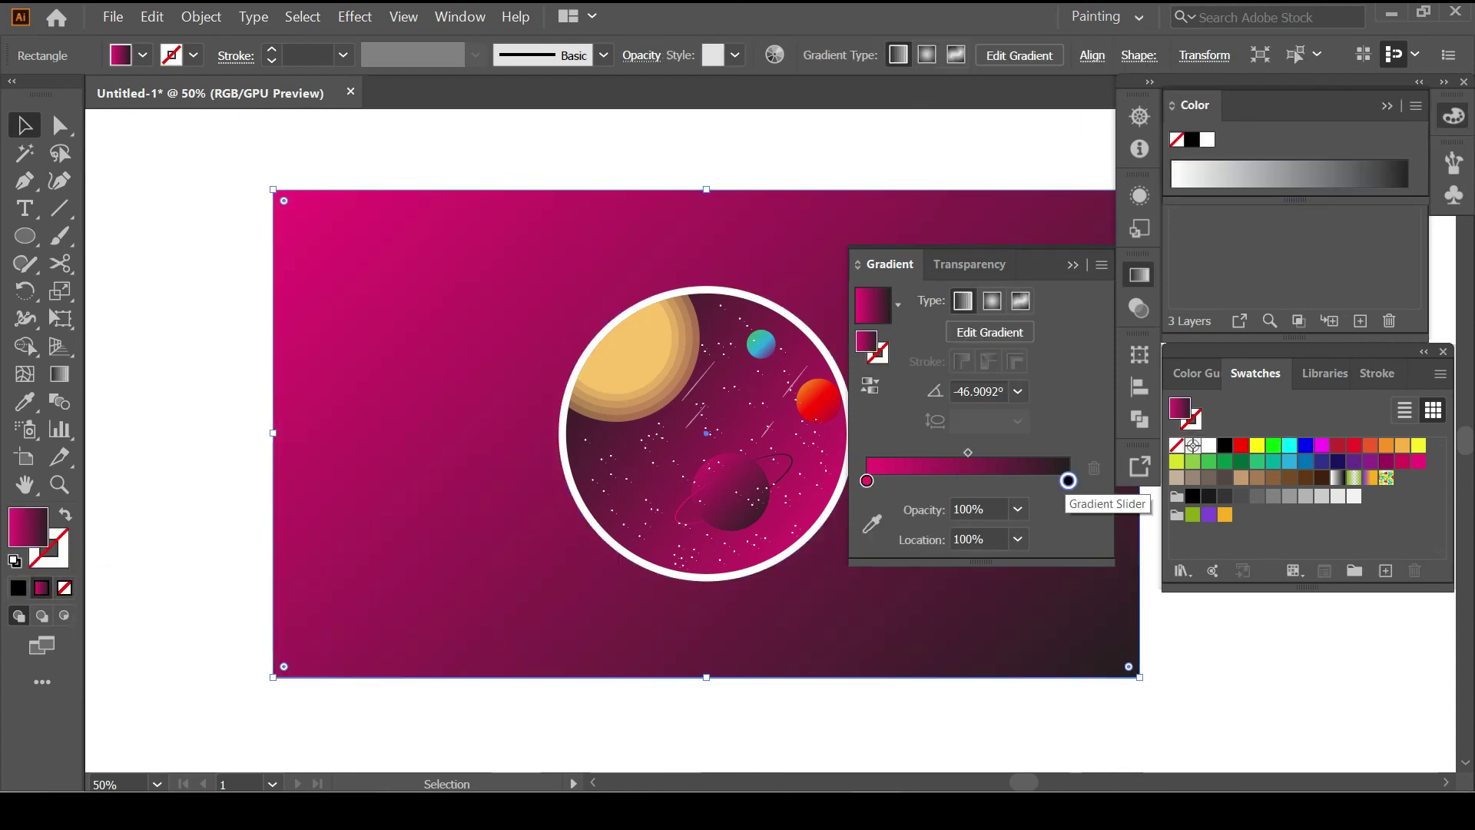
Set the left gradient stop to teal after trying blue, purple and cyan
double_click(866, 480)
key("Escape")
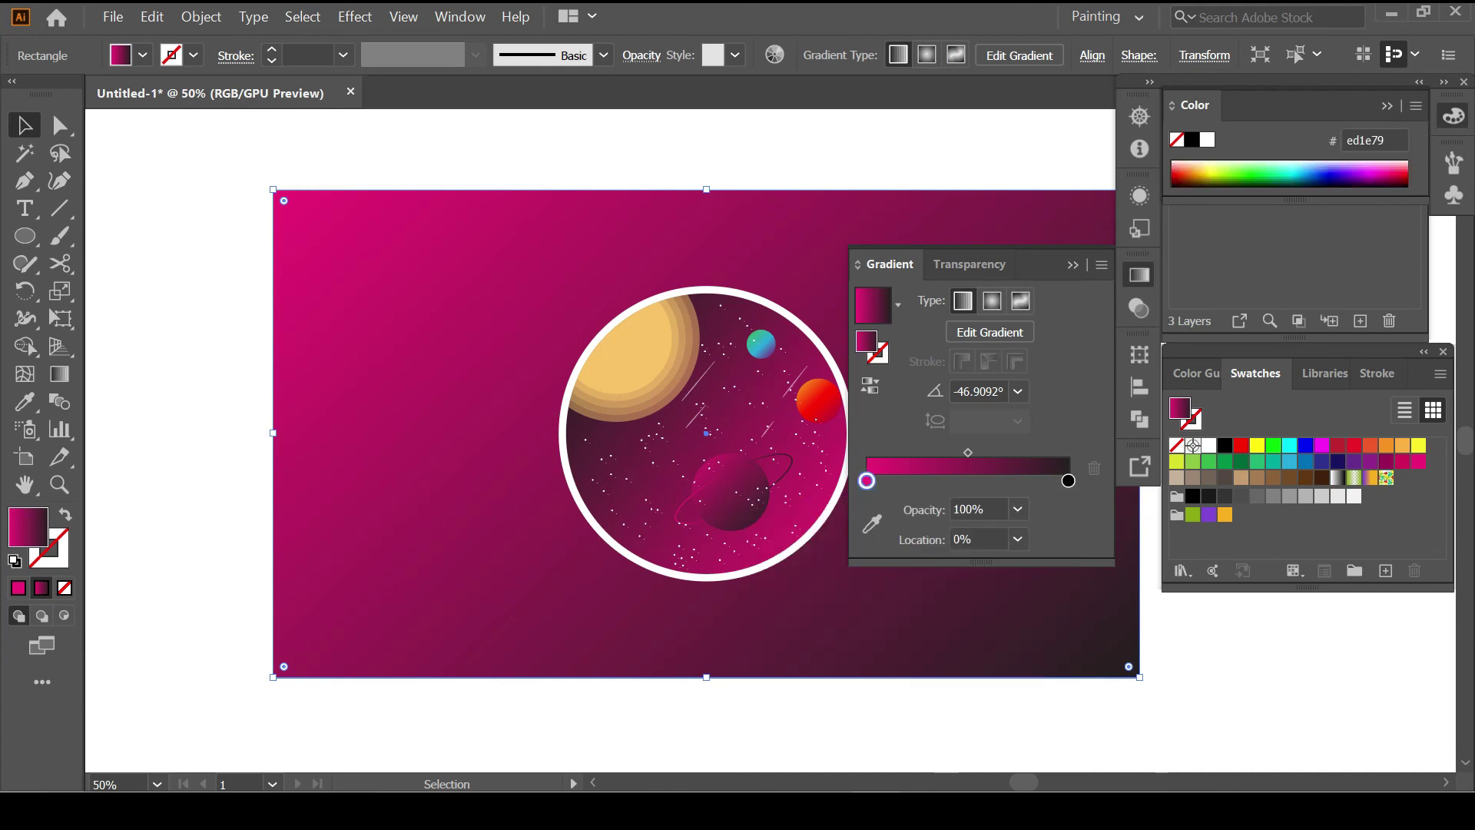
double_click(866, 480)
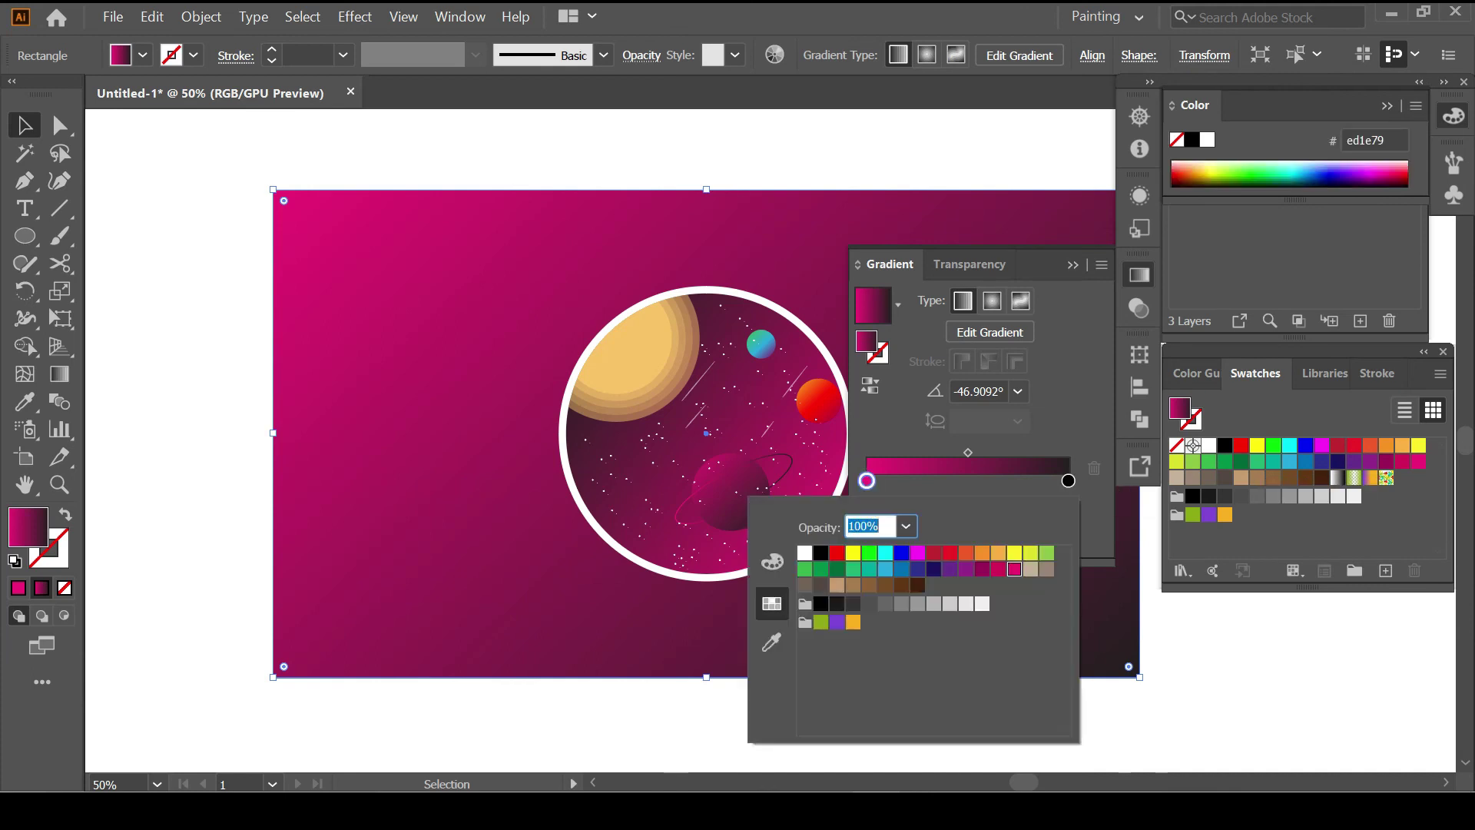
left_click(886, 553)
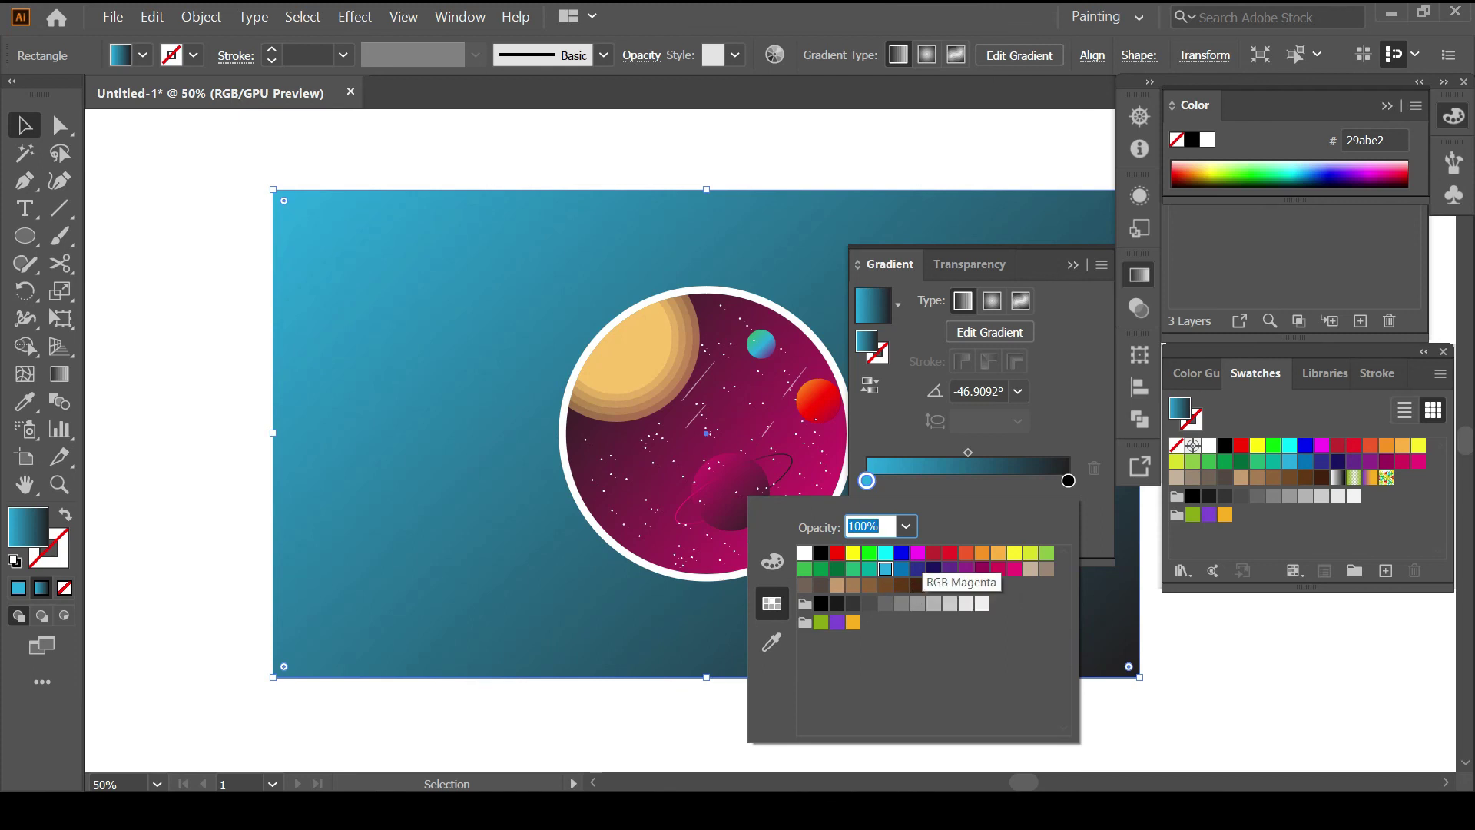
left_click(918, 553)
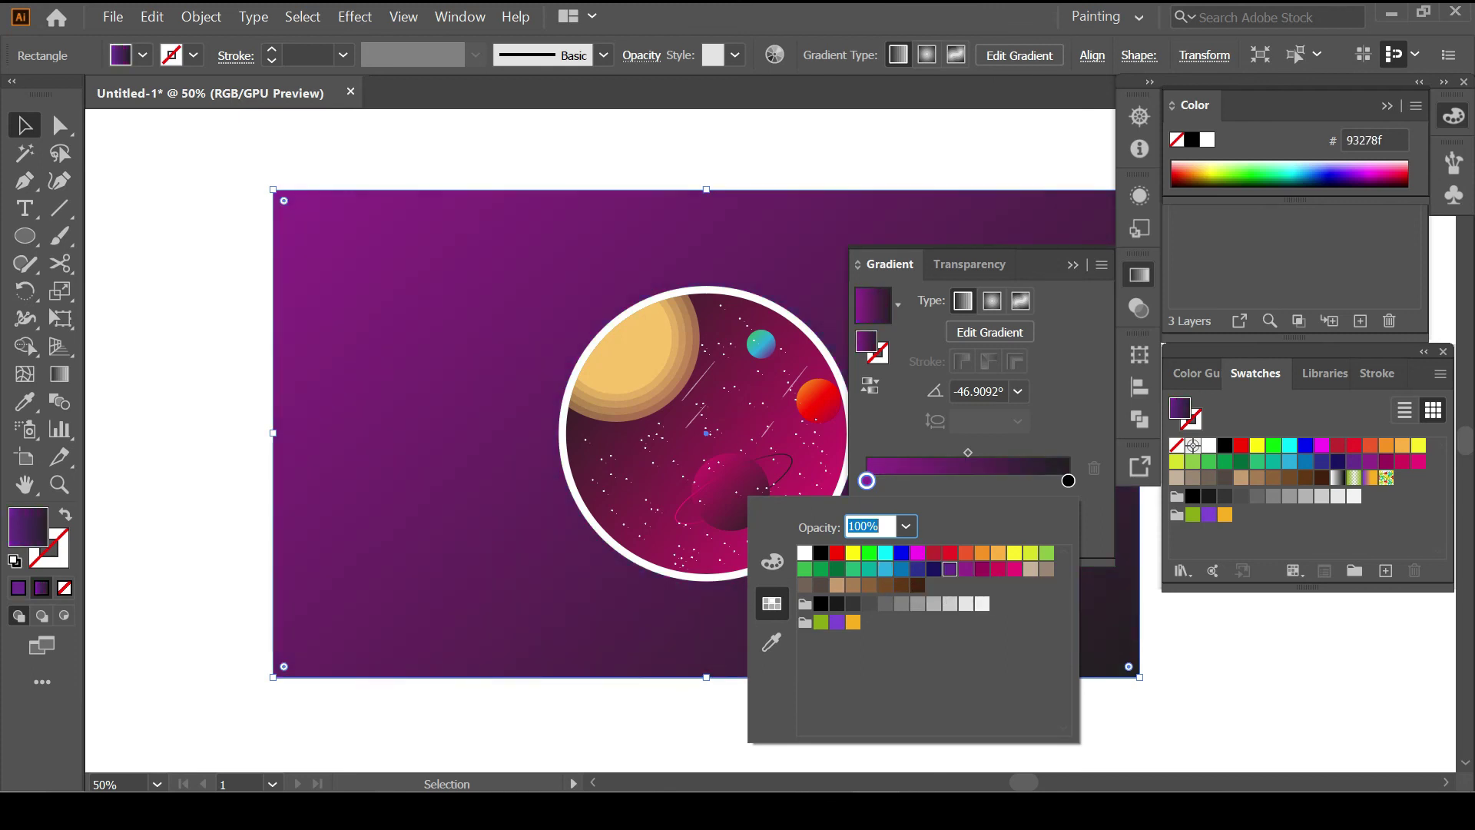
left_click(885, 553)
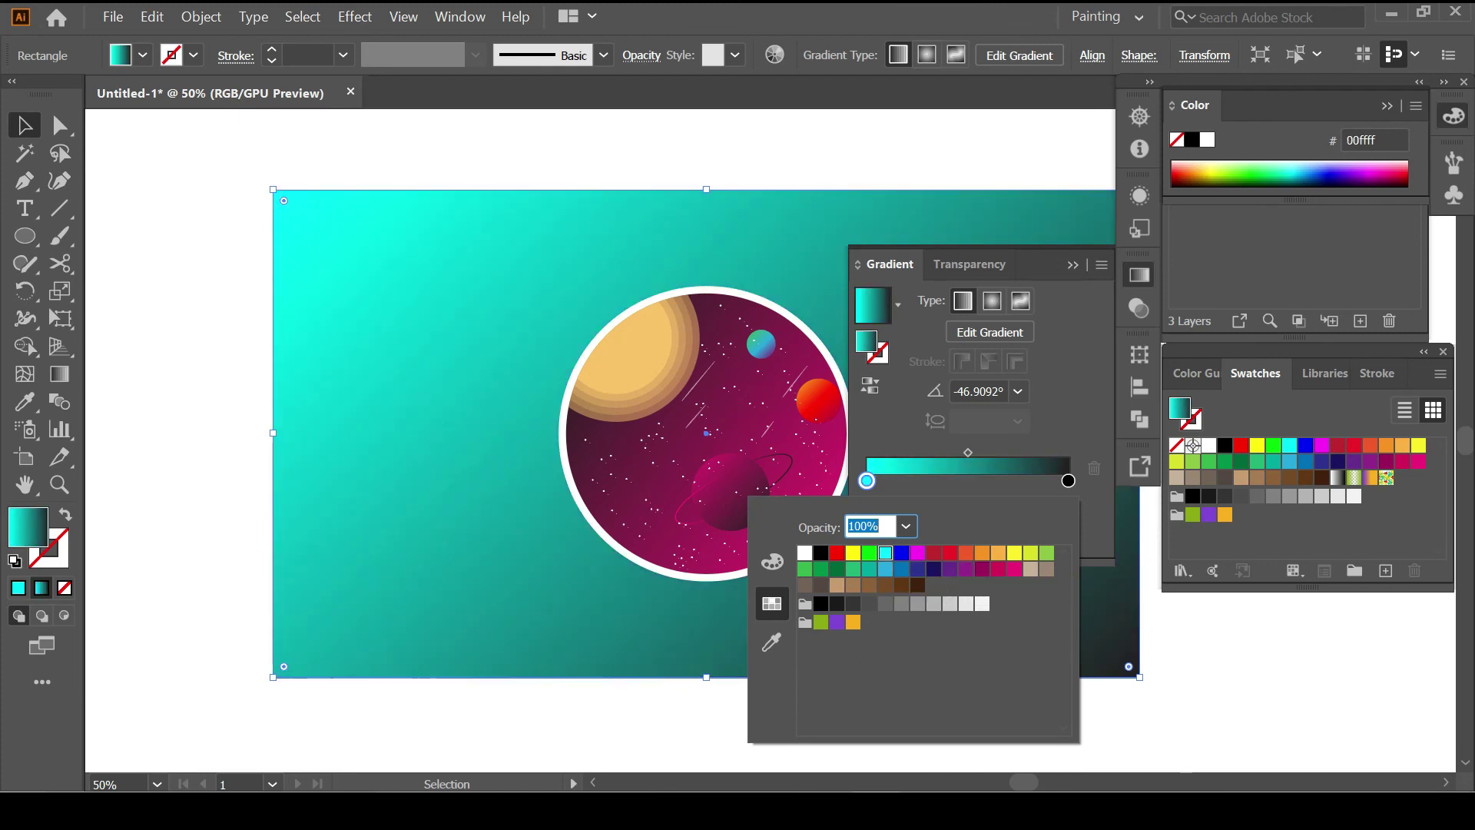
left_click(869, 569)
key("Escape")
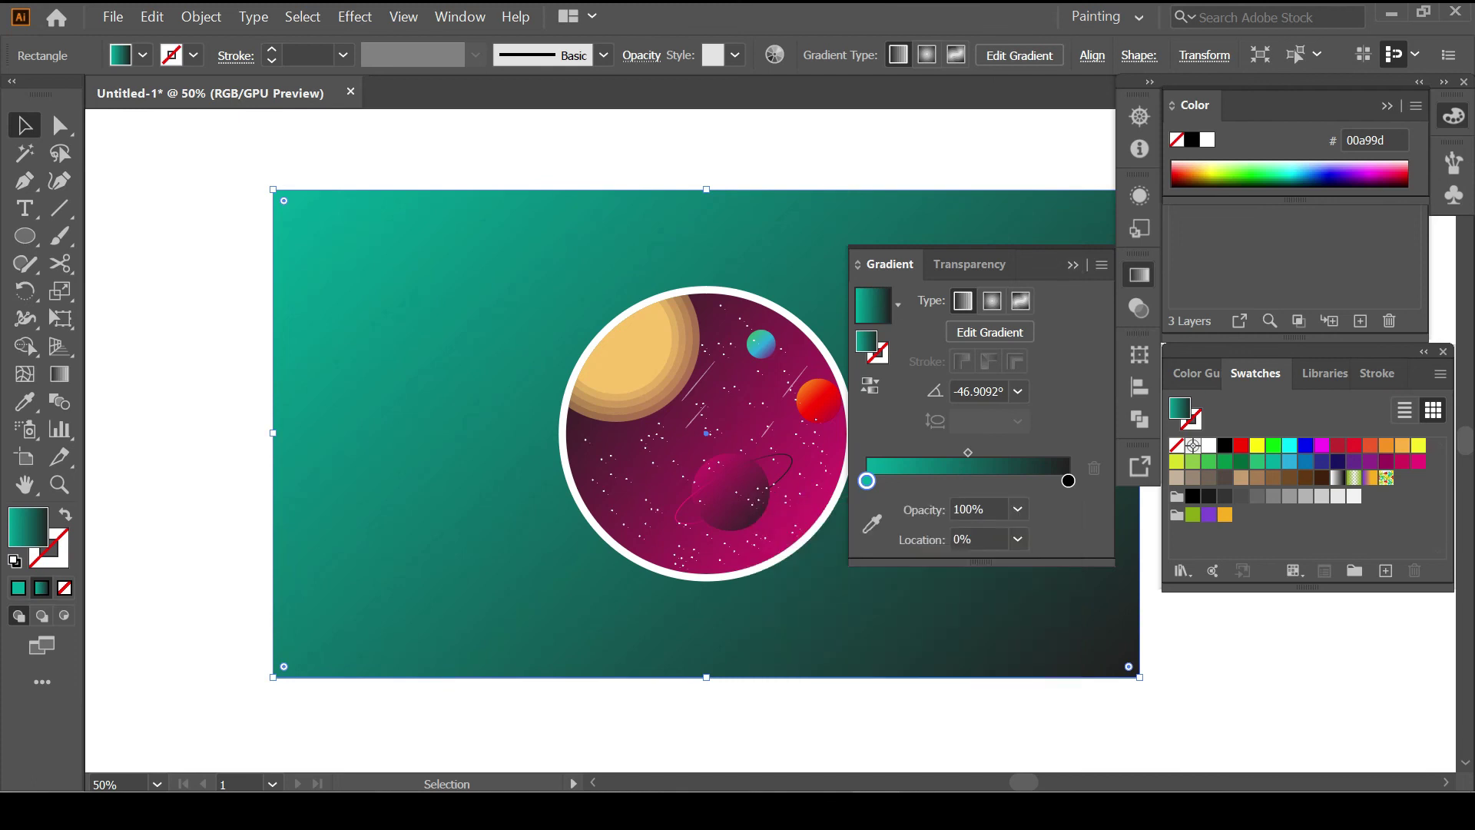
Angle the gradient diagonally from teal top right to near-black bottom left
key("g")
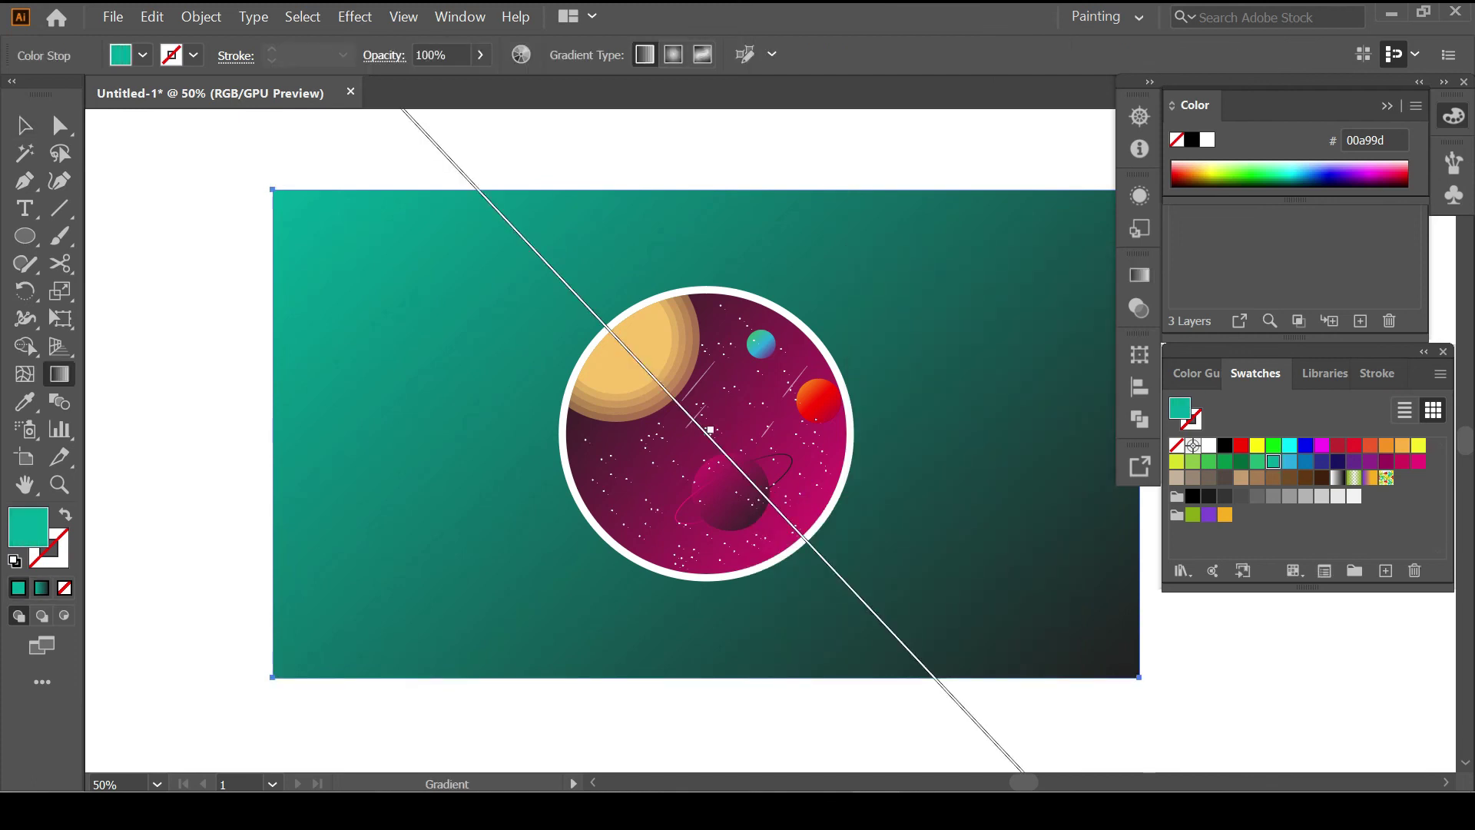
left_click_drag(713, 154, 699, 711)
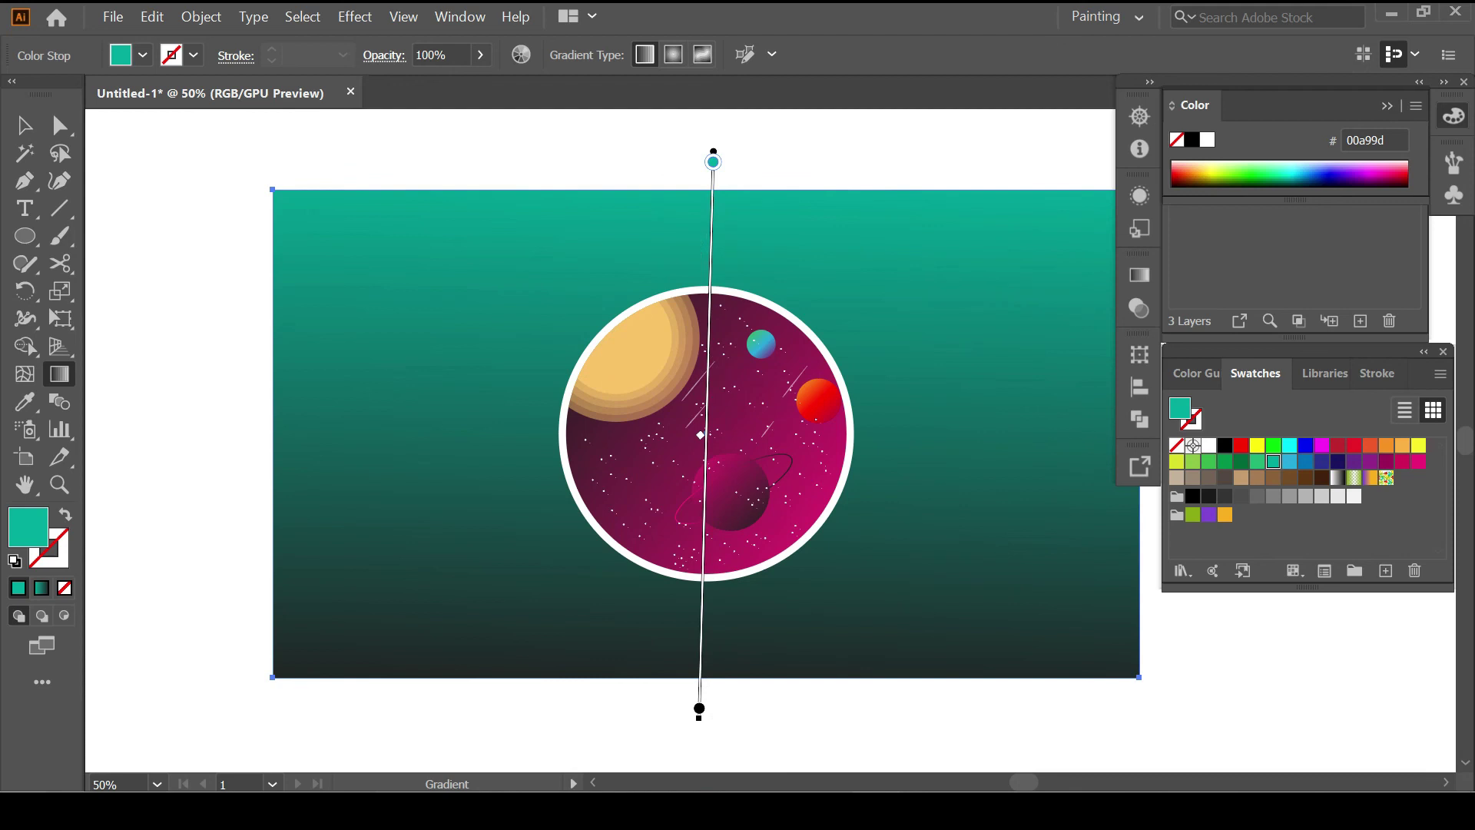
left_click_drag(976, 159, 504, 767)
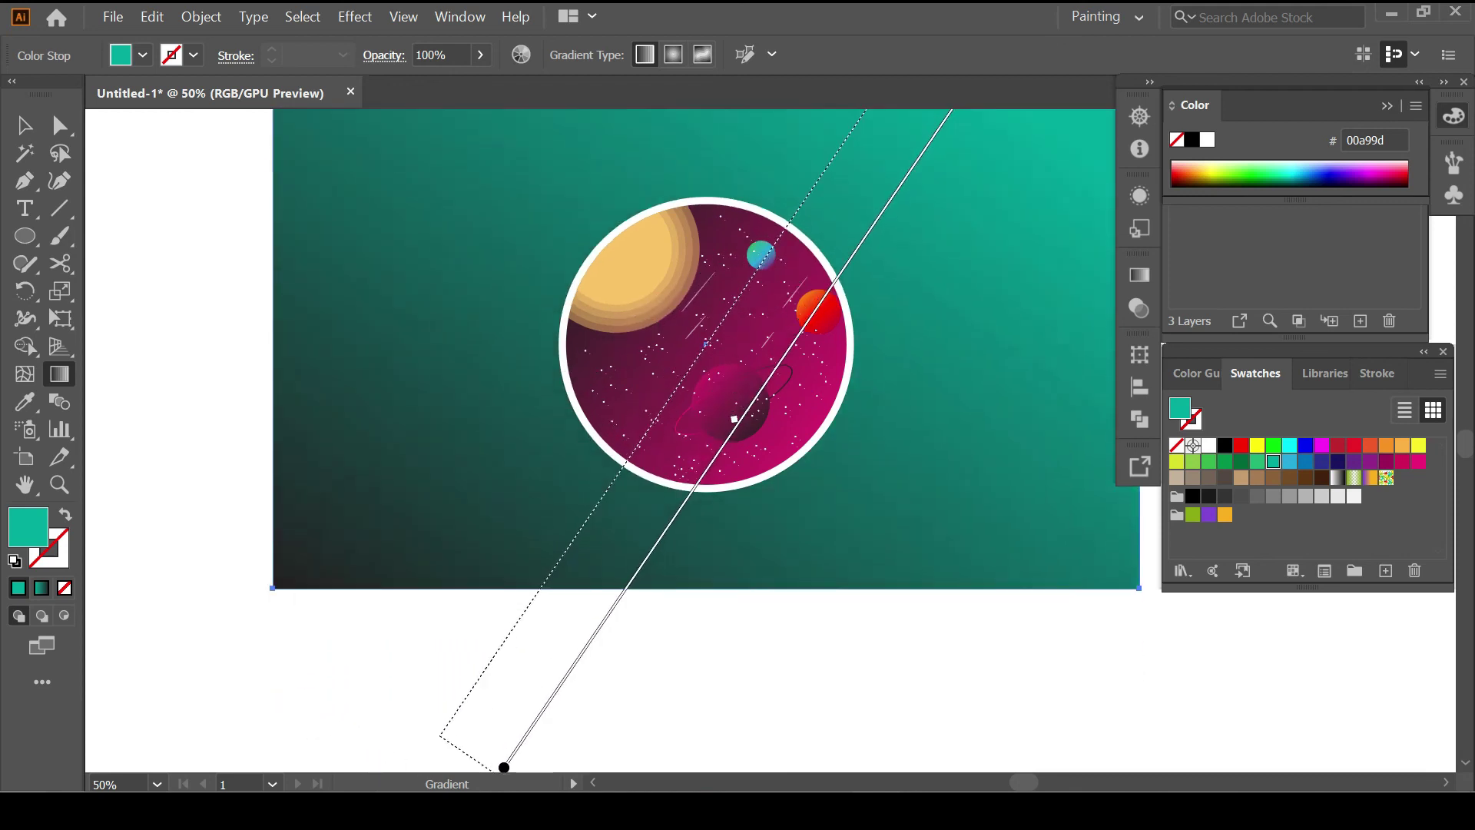
key("ctrl+shift+a")
key("ctrl+minus")
key("ctrl+minus")
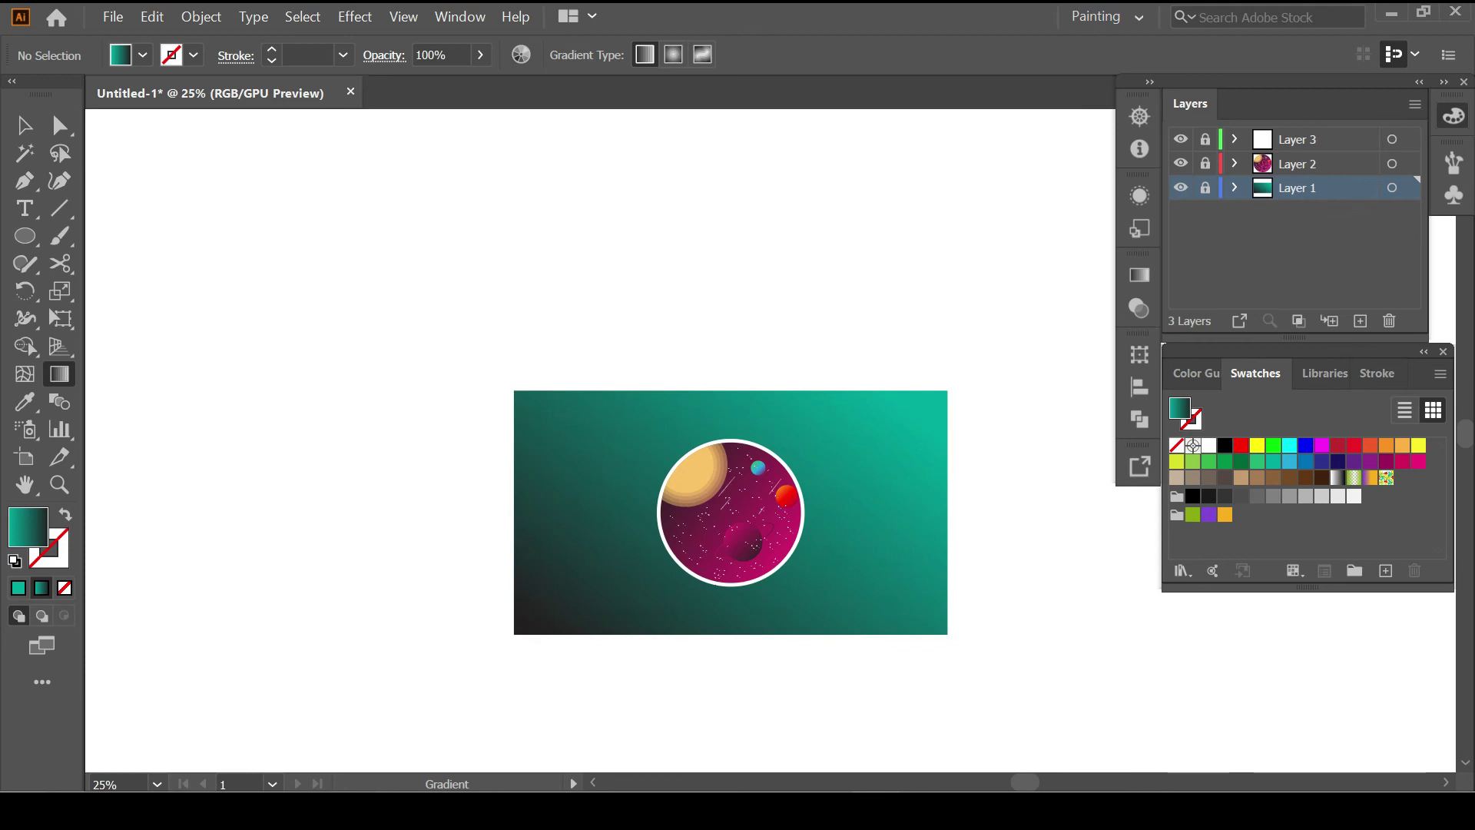
Unlock Layer 3, group all the planet artwork and scale the group up
left_click(1204, 139)
key("ctrl+a")
right_click(736, 467)
left_click(769, 593)
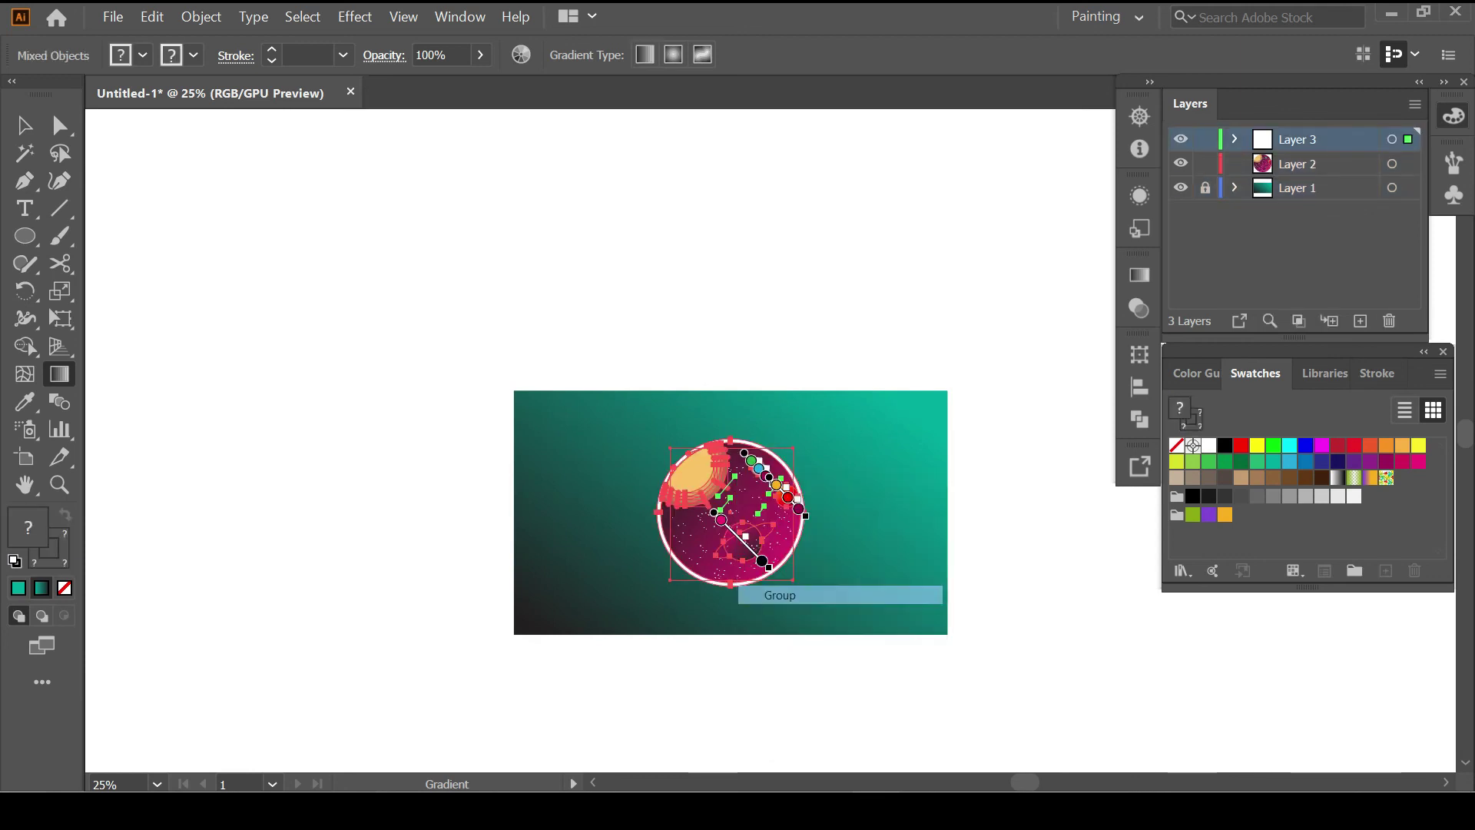
key("v")
scroll(786, 560, "up", 2)
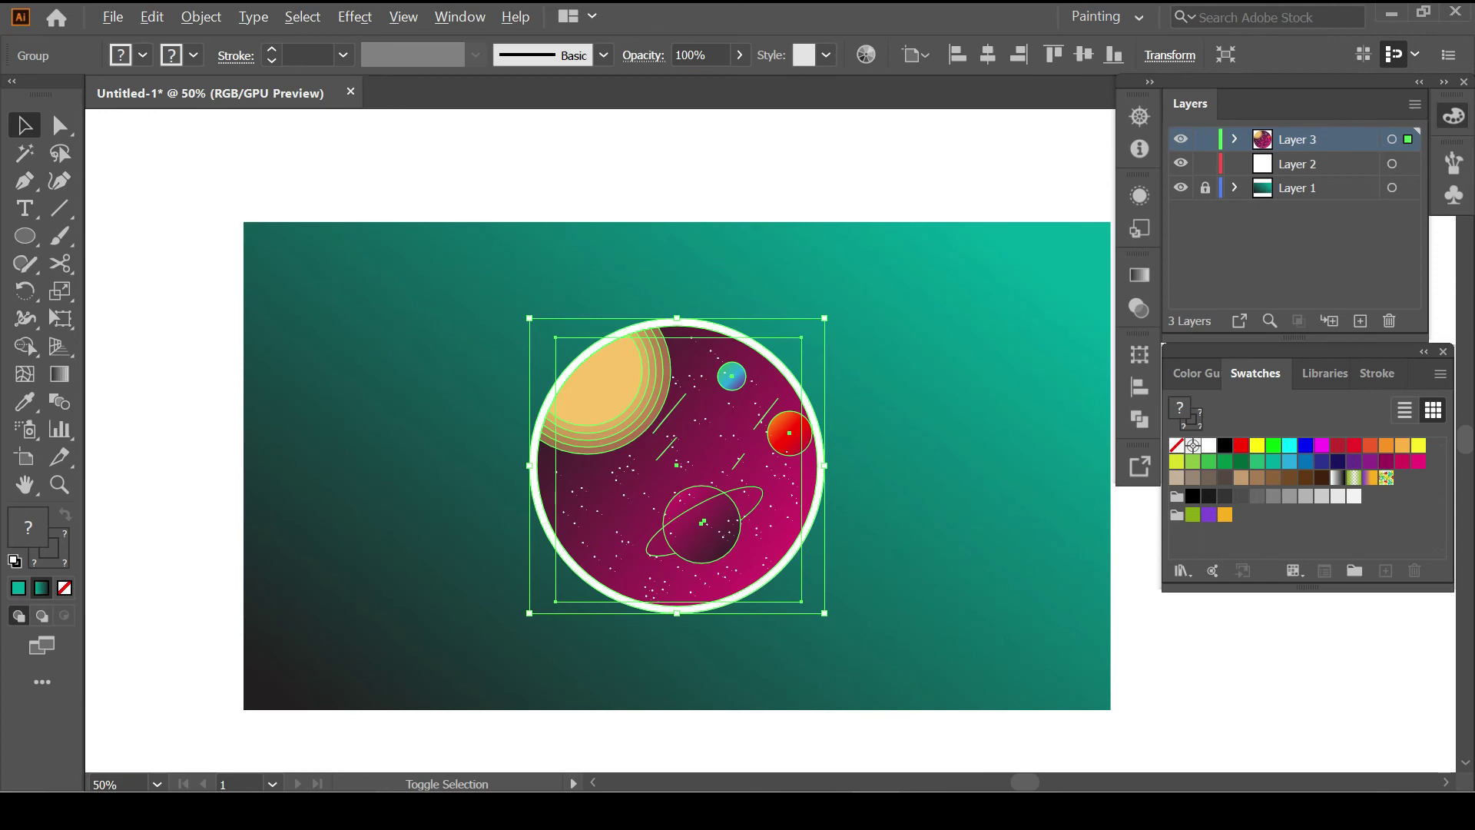
left_click_drag(855, 644, 878, 666)
key("ctrl+shift+a")
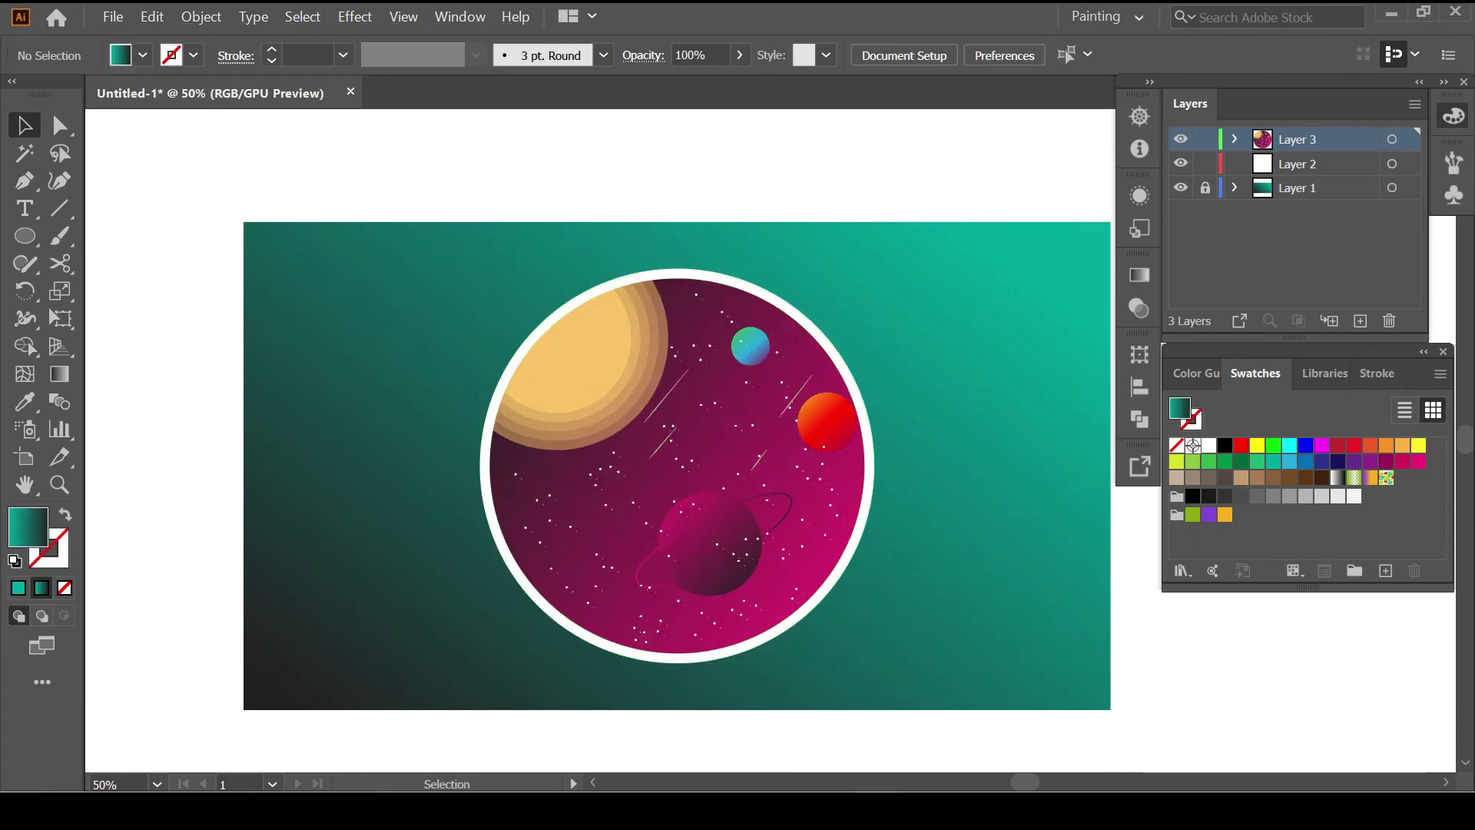
scroll(649, 506, "right", 2)
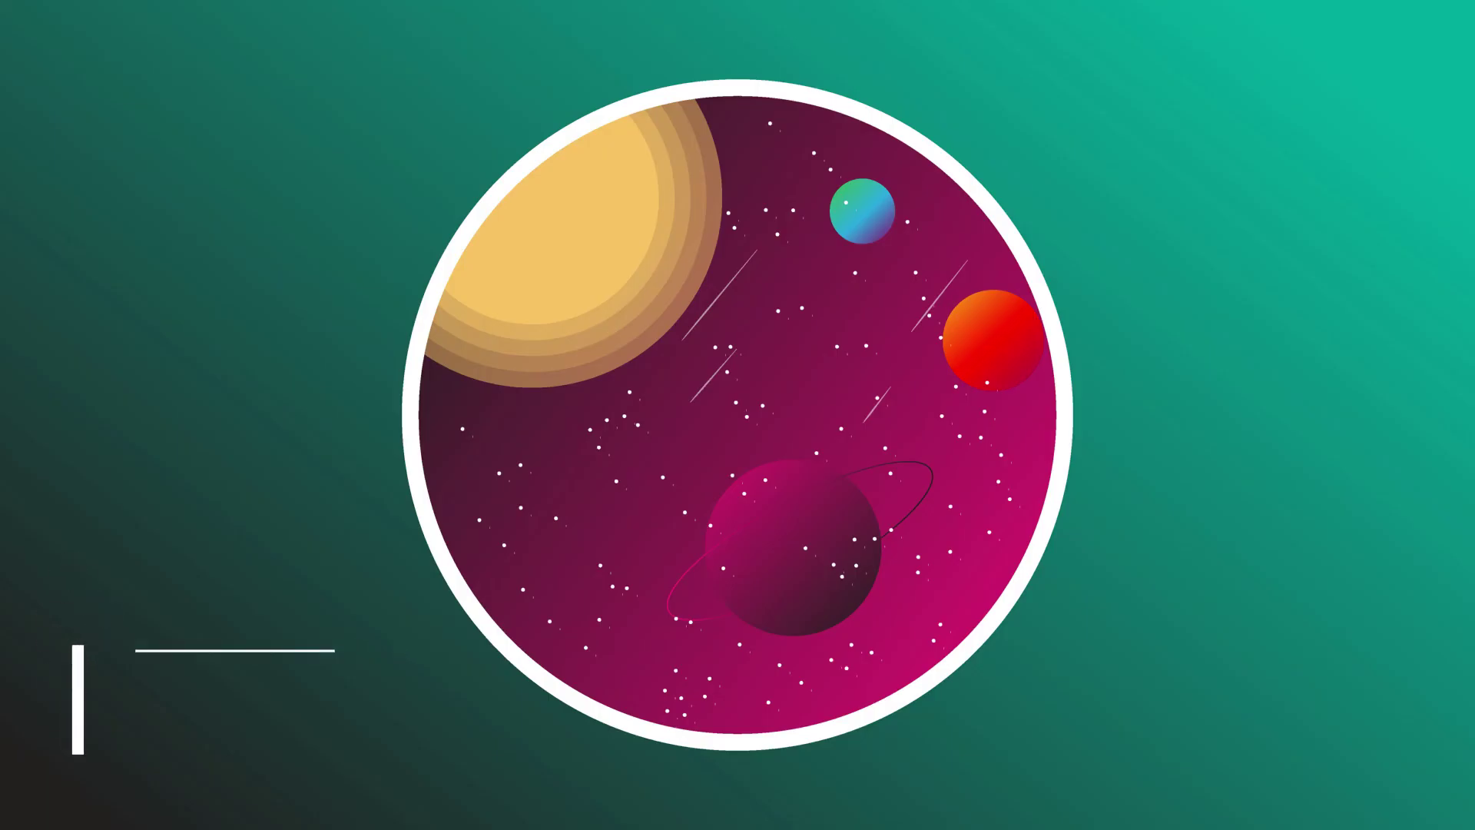